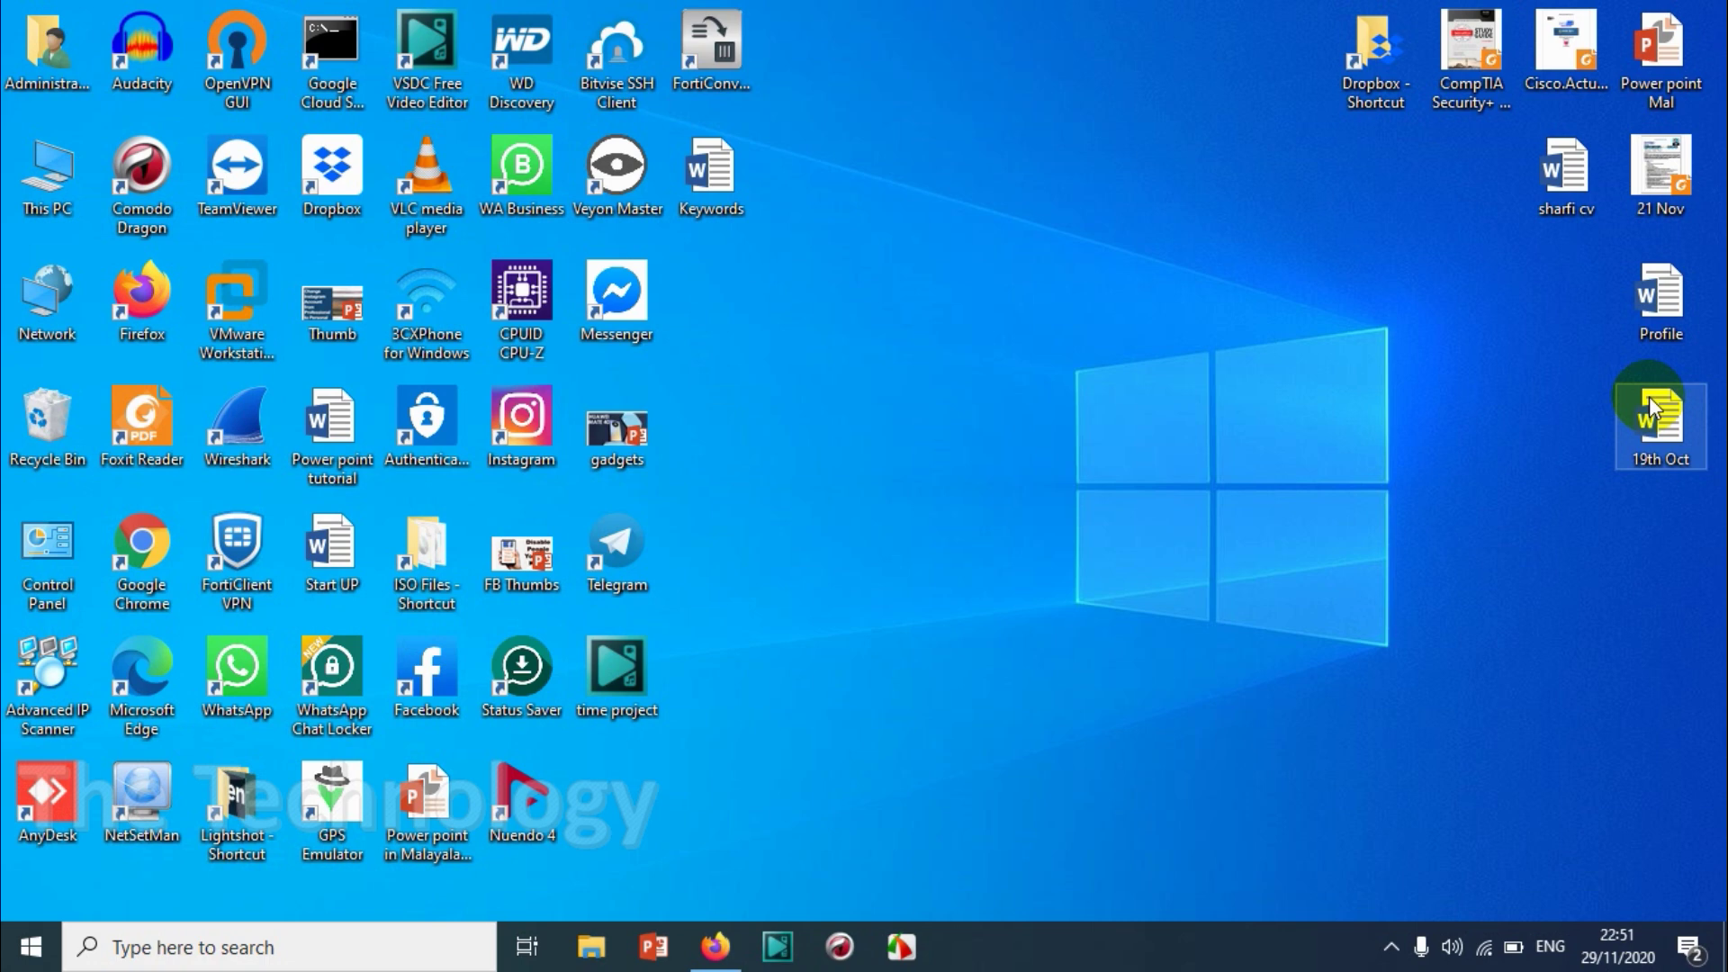
# Launch Telegram, show the UPSC Prelims Materials & NCERT PDF channel's info, and open its more-options menu
pyautogui.doubleClick(622, 558)
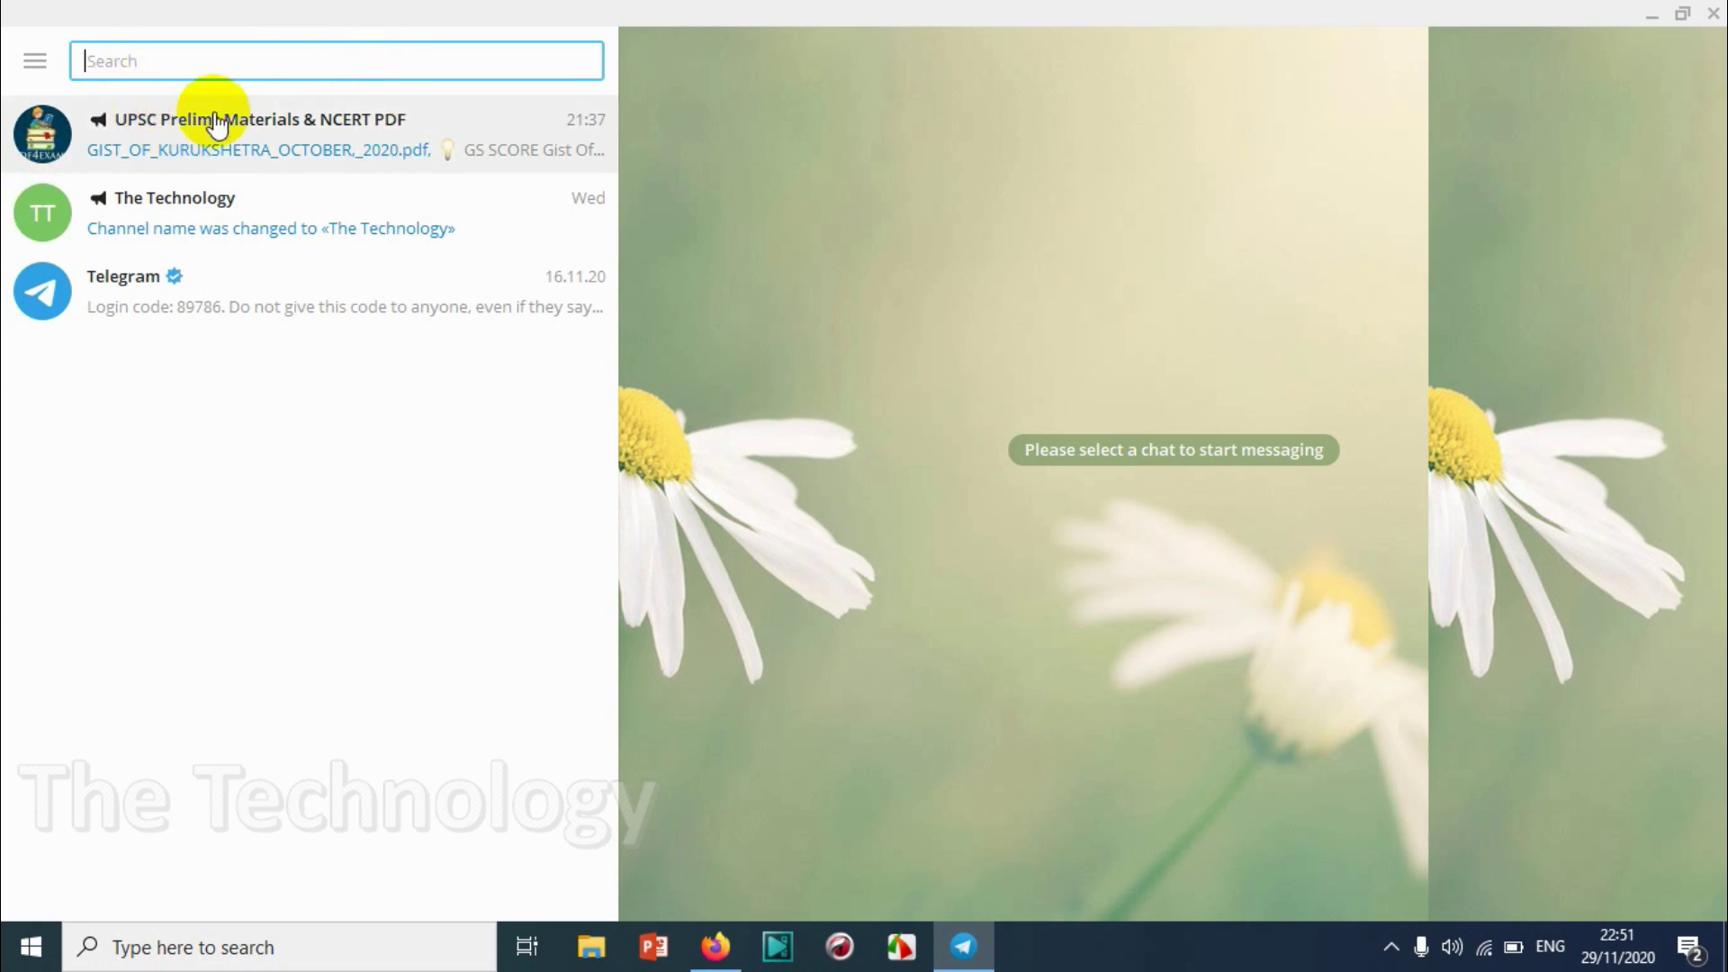
pyautogui.click(268, 149)
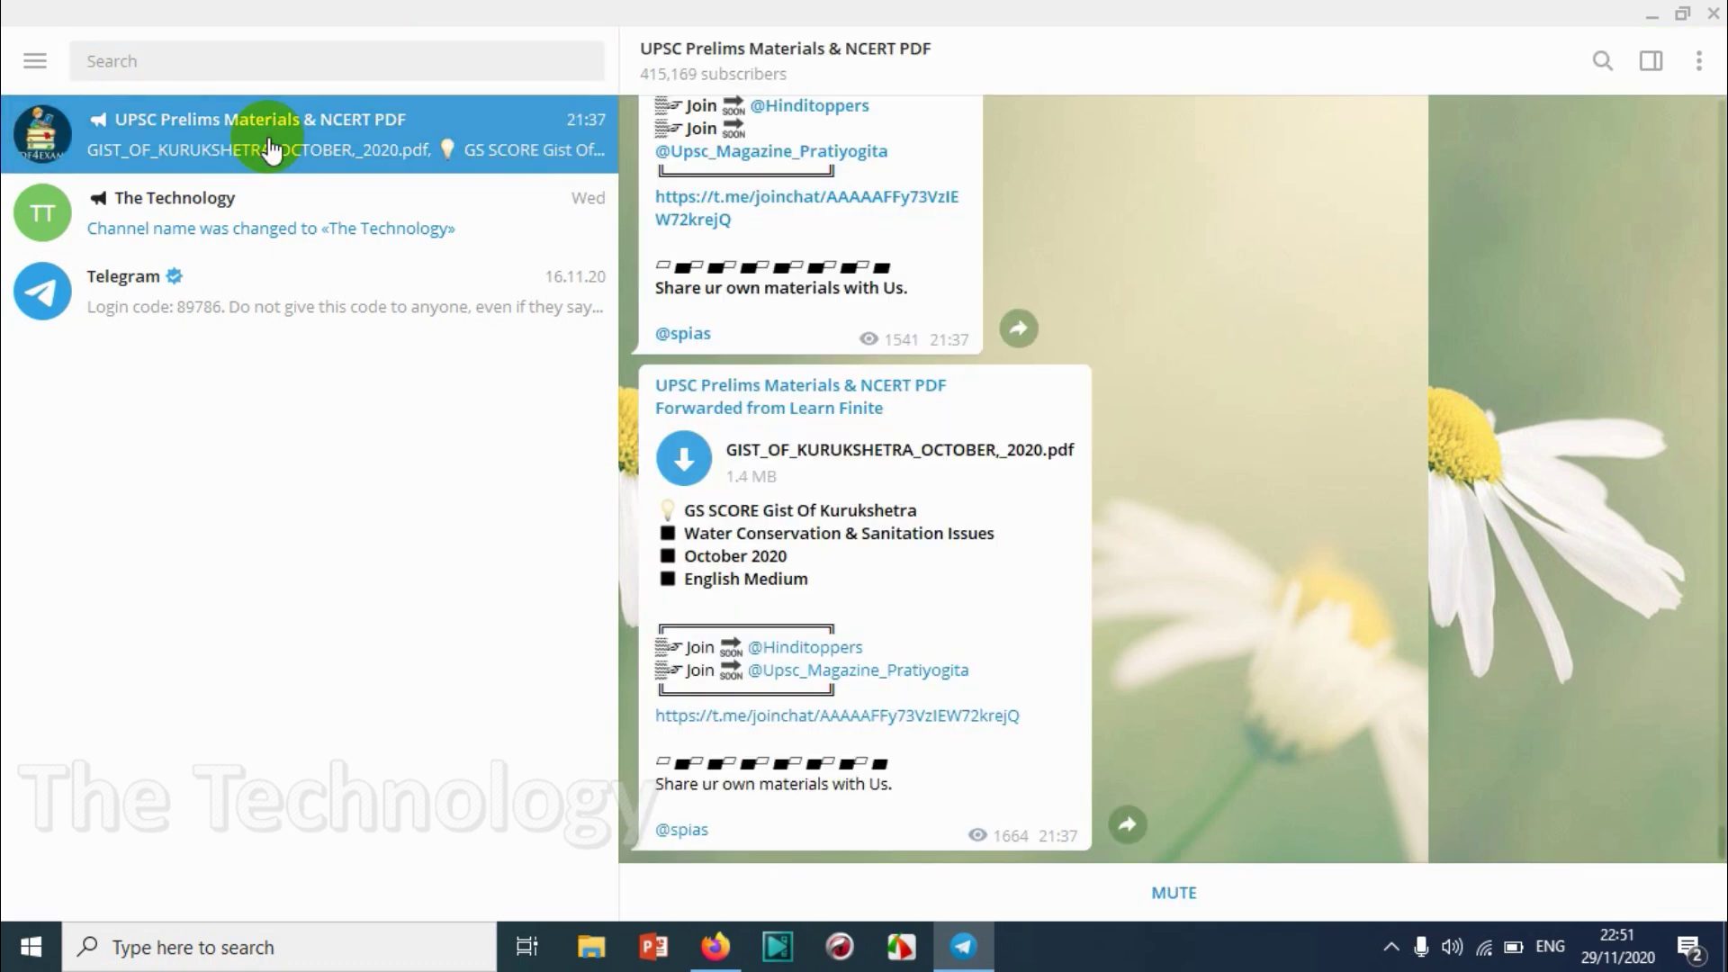
pyautogui.click(951, 54)
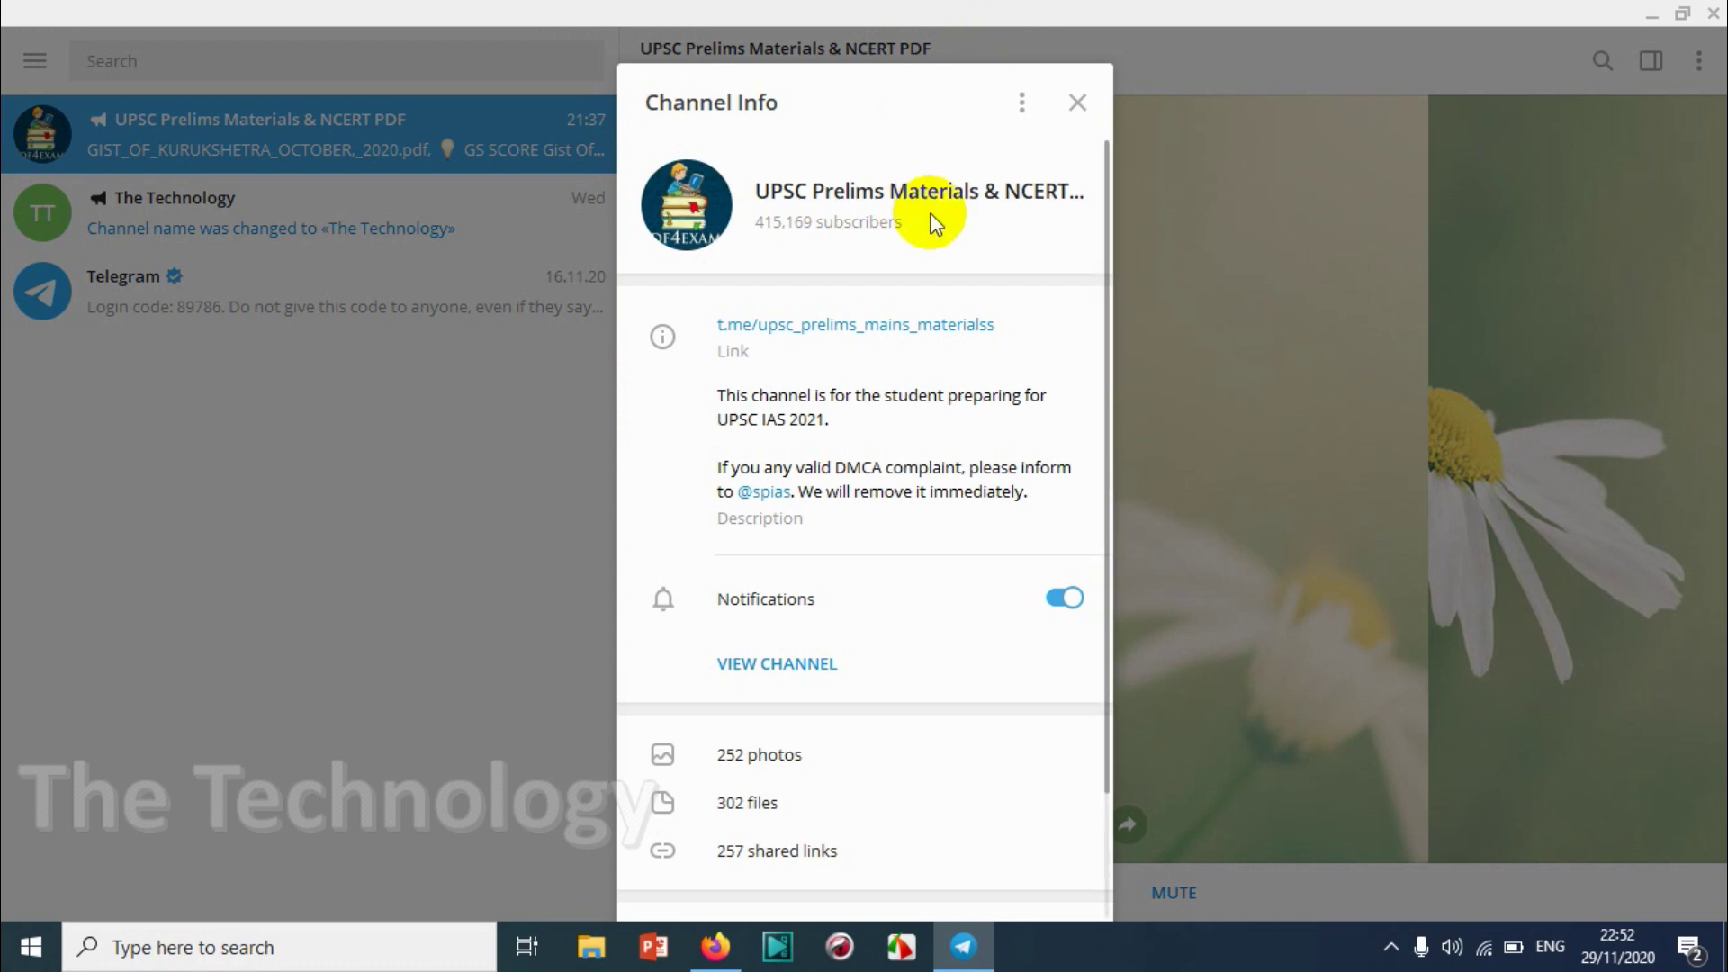
pyautogui.scroll(-2, 986, 309)
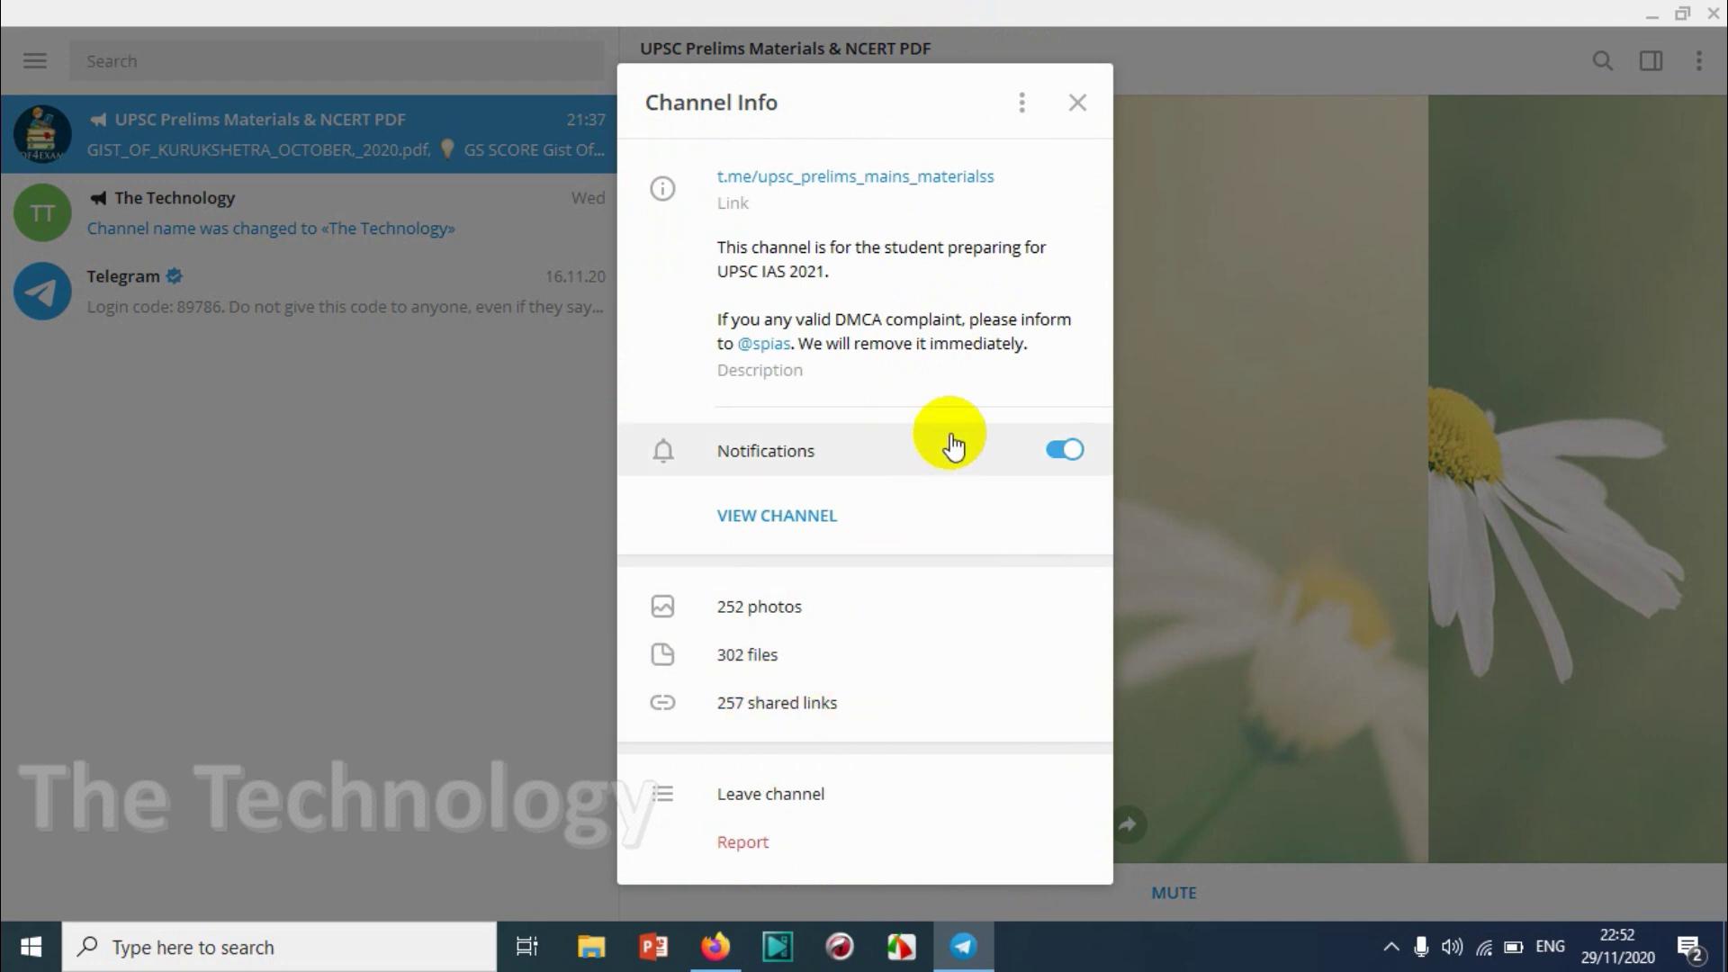
pyautogui.scroll(2, 954, 432)
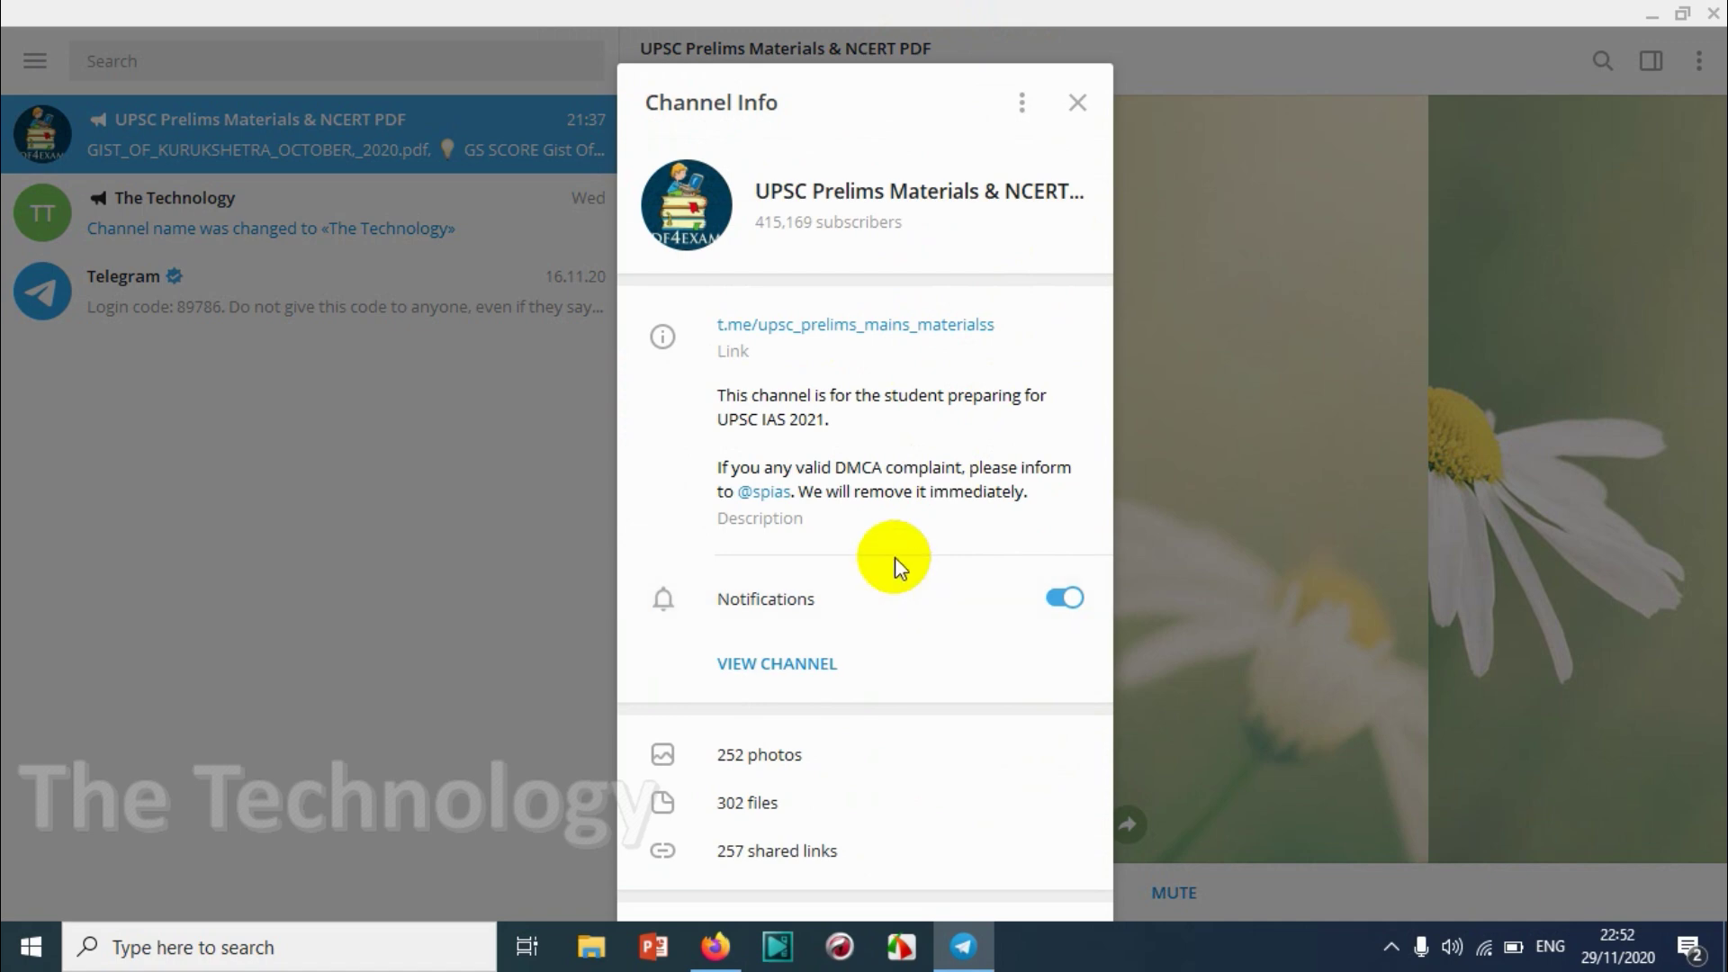
pyautogui.click(1026, 107)
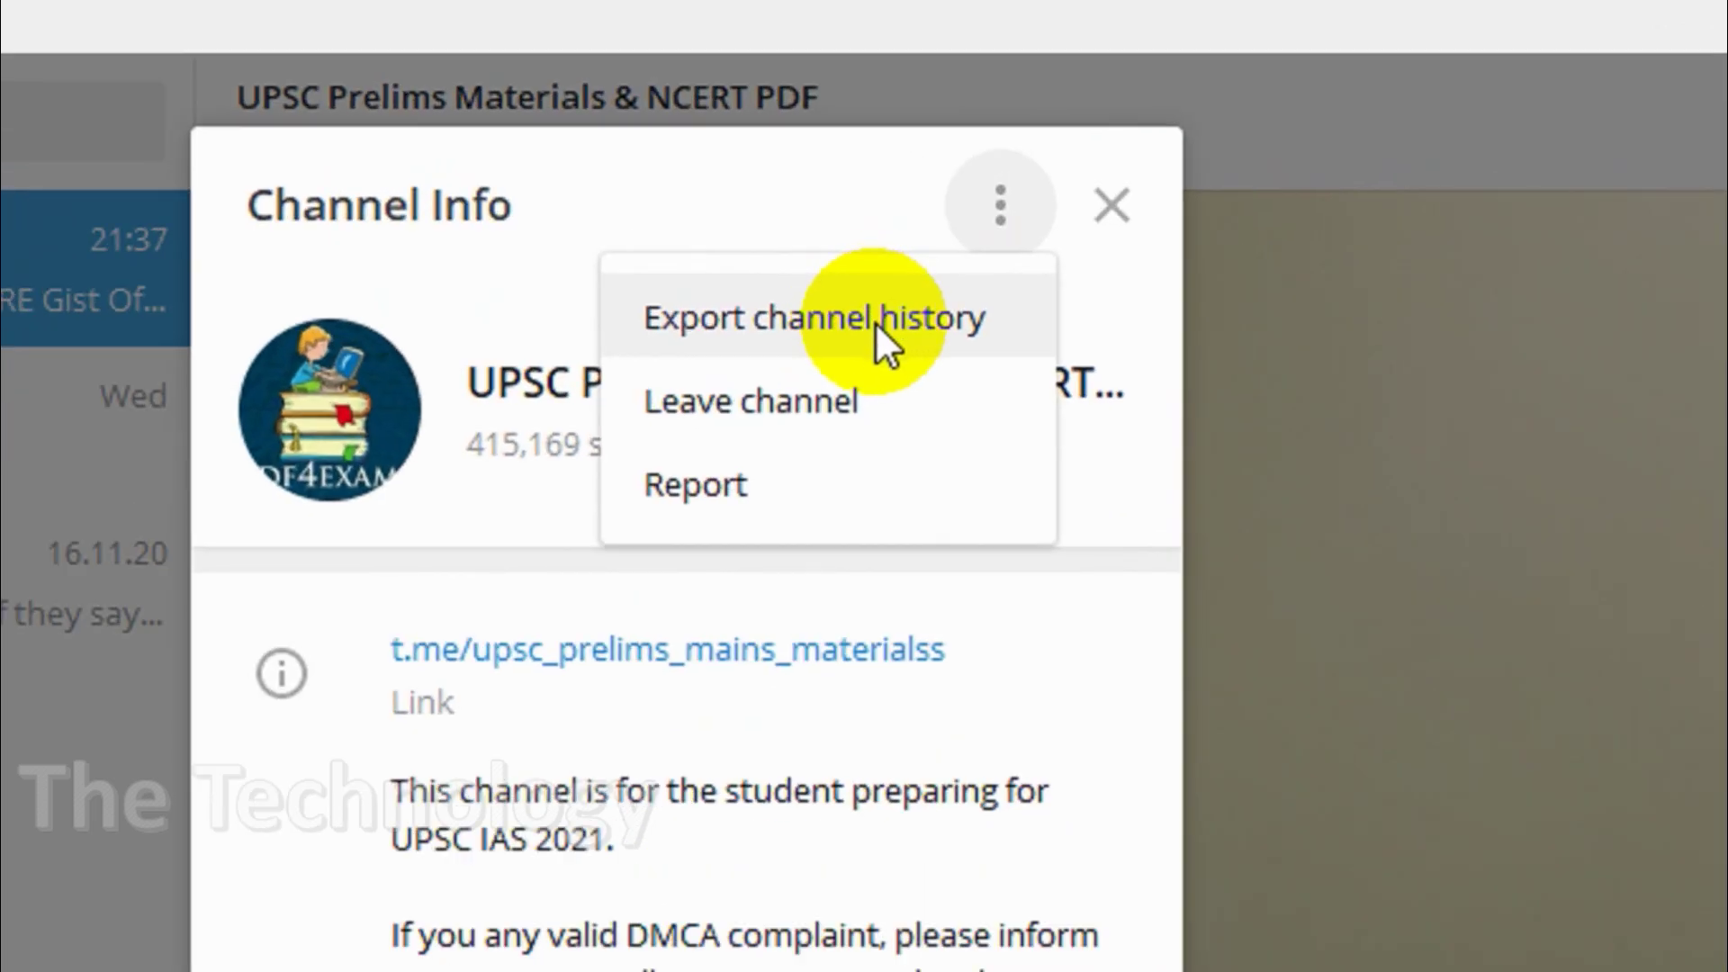
# Start exporting the channel history with only Photos checked, leaving video files, voice and video messages unchecked
pyautogui.click(875, 321)
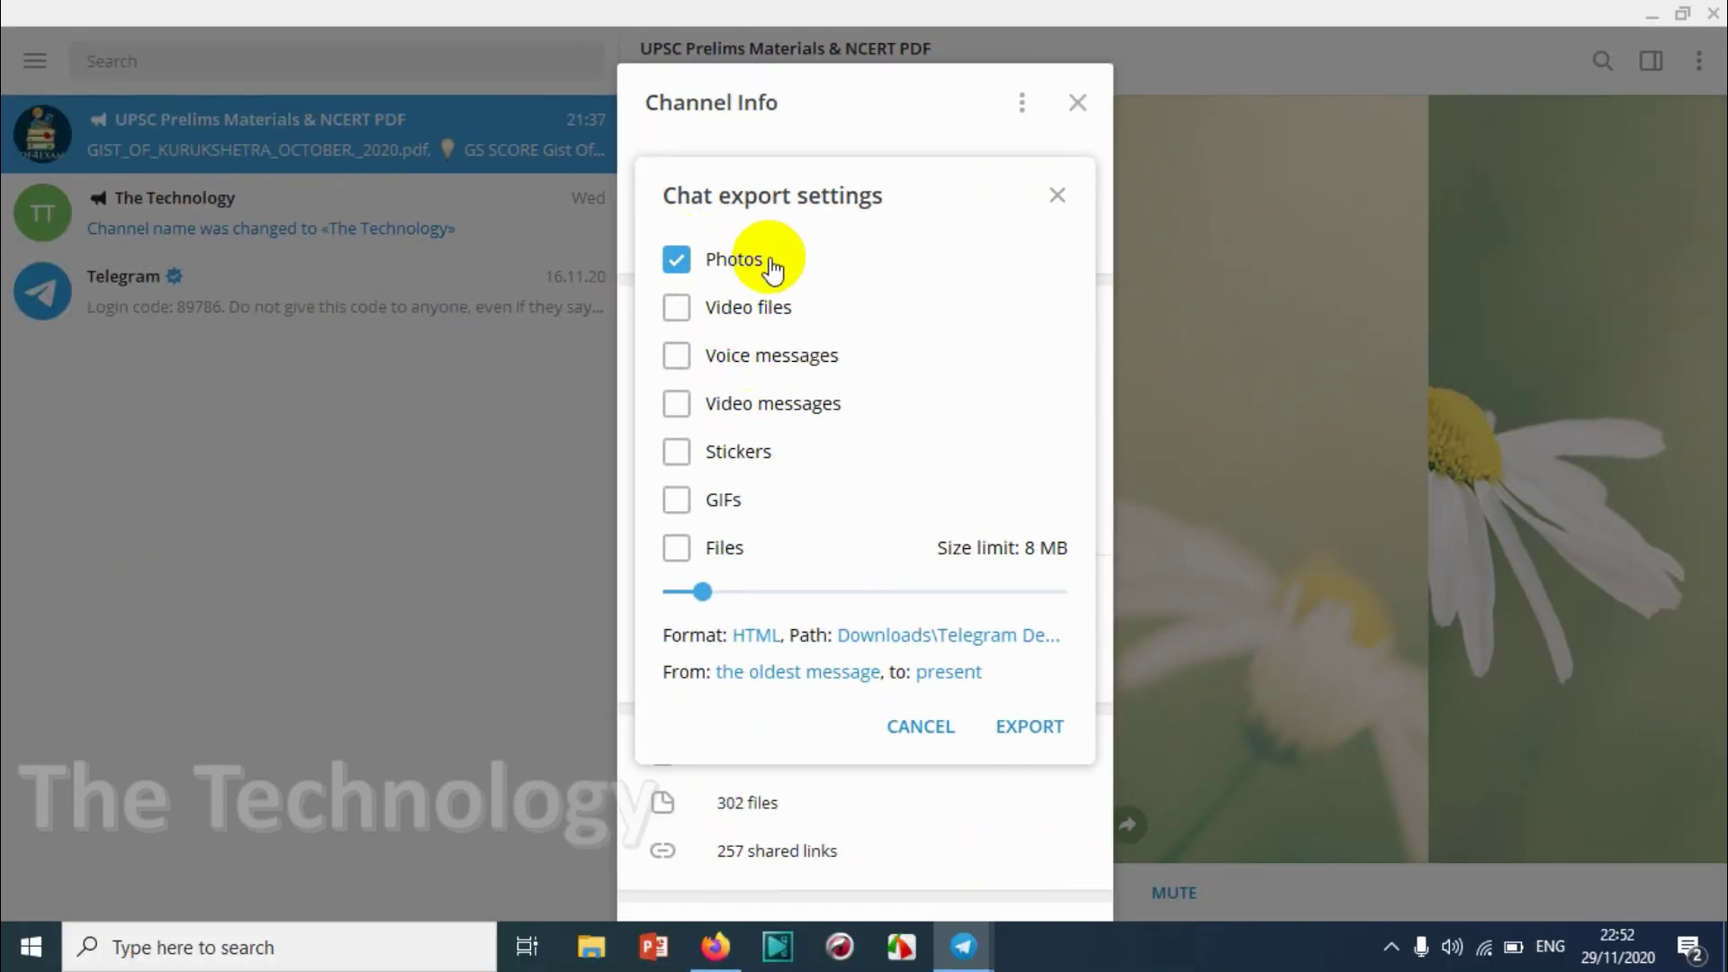
pyautogui.click(731, 317)
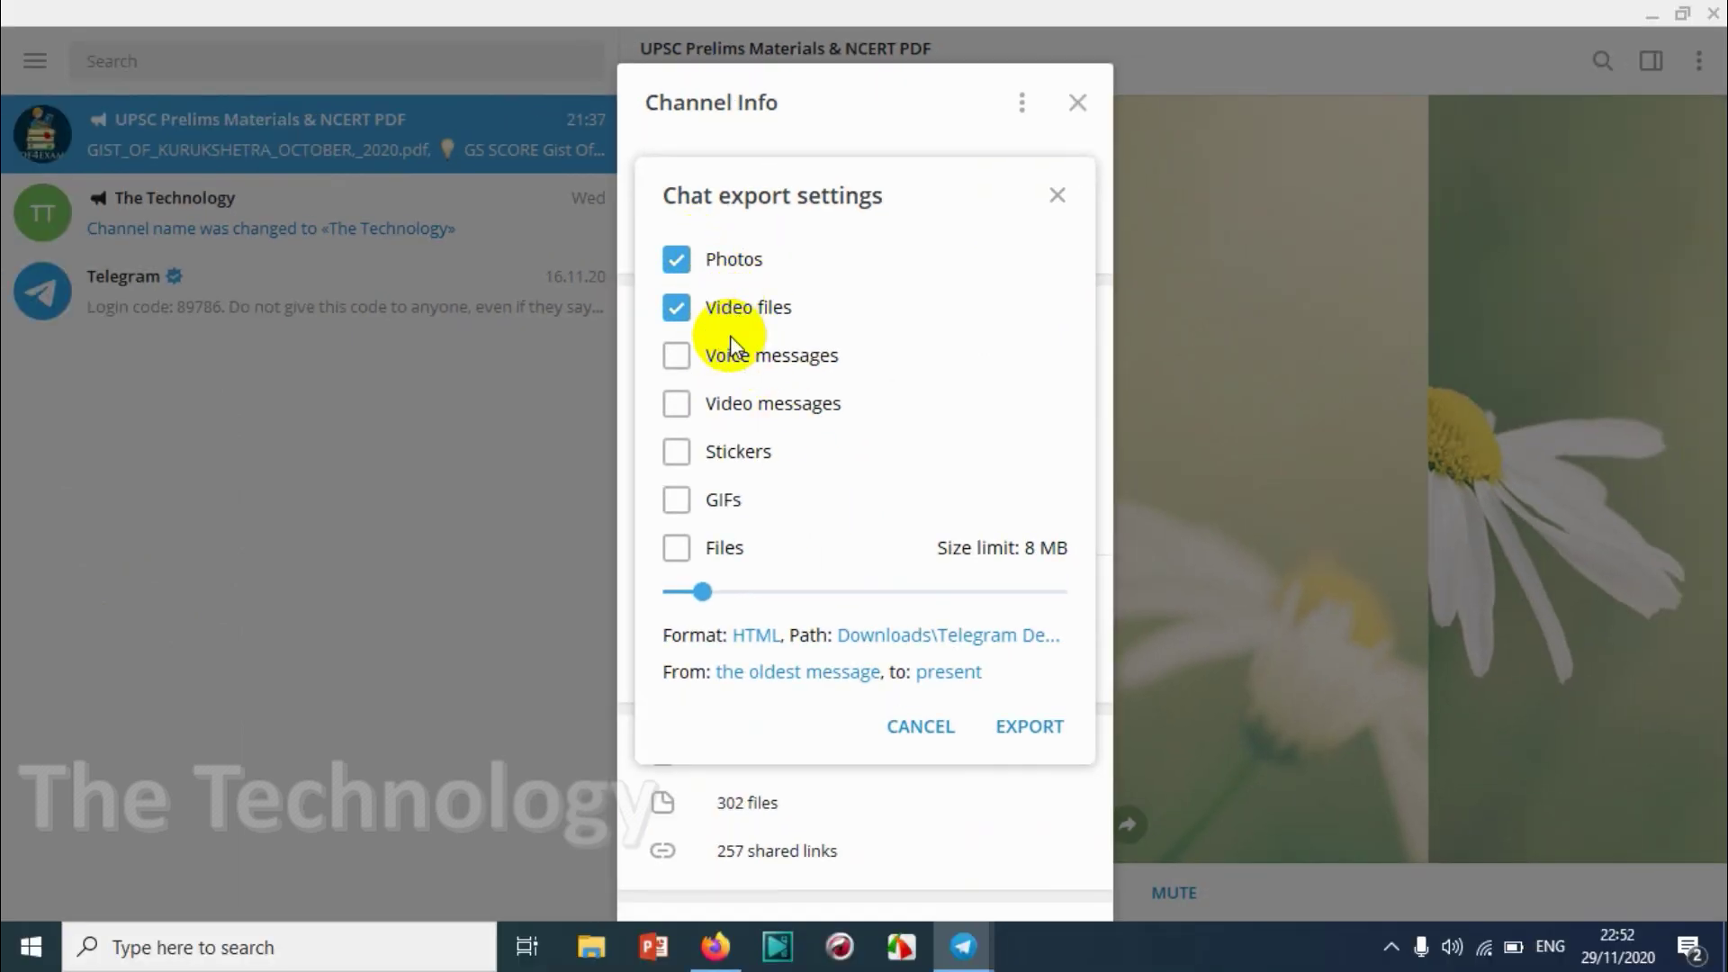
pyautogui.click(730, 363)
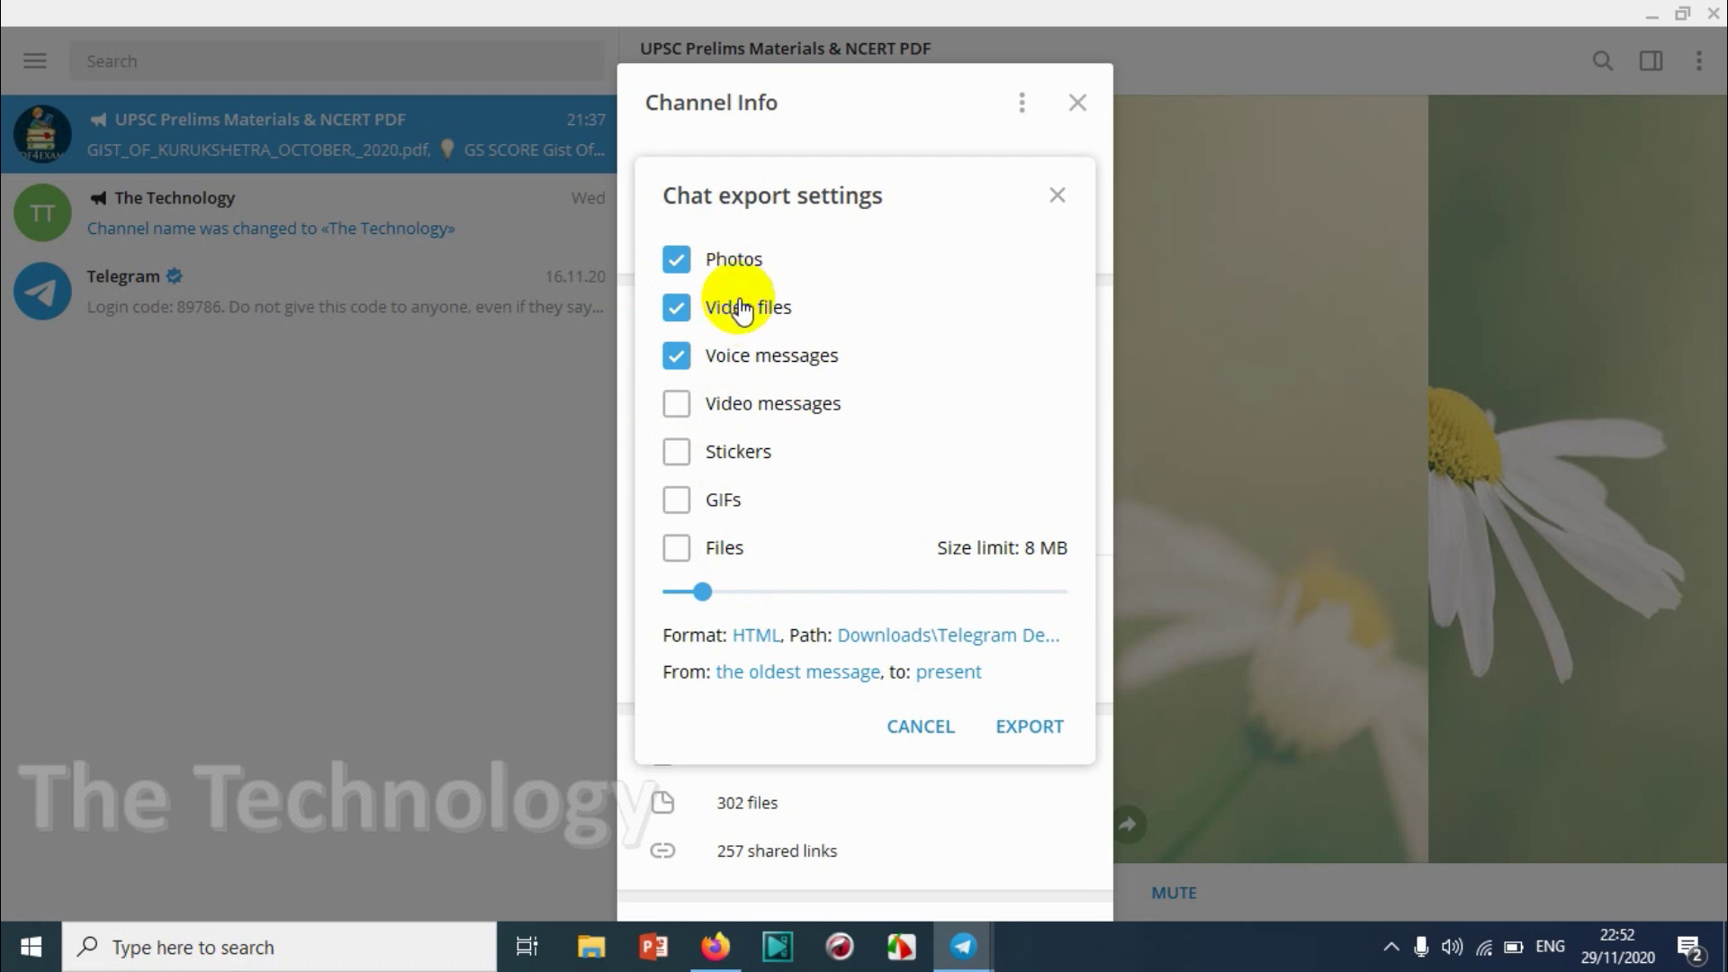
pyautogui.click(743, 353)
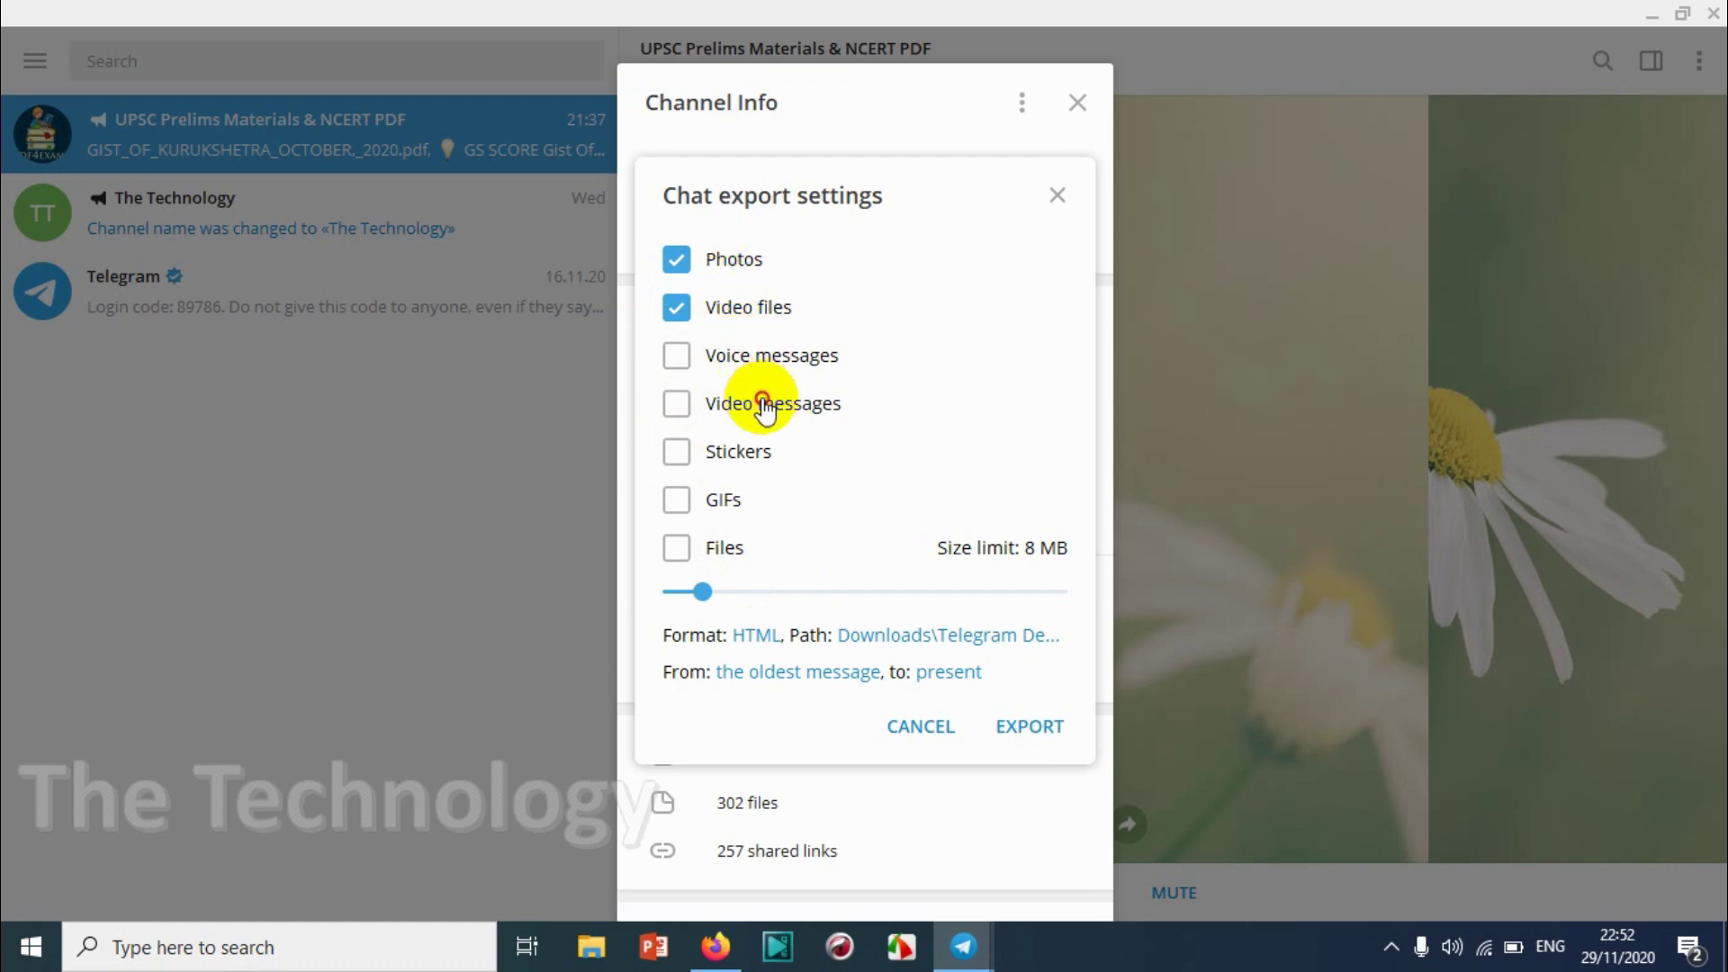
pyautogui.click(763, 402)
pyautogui.click(756, 410)
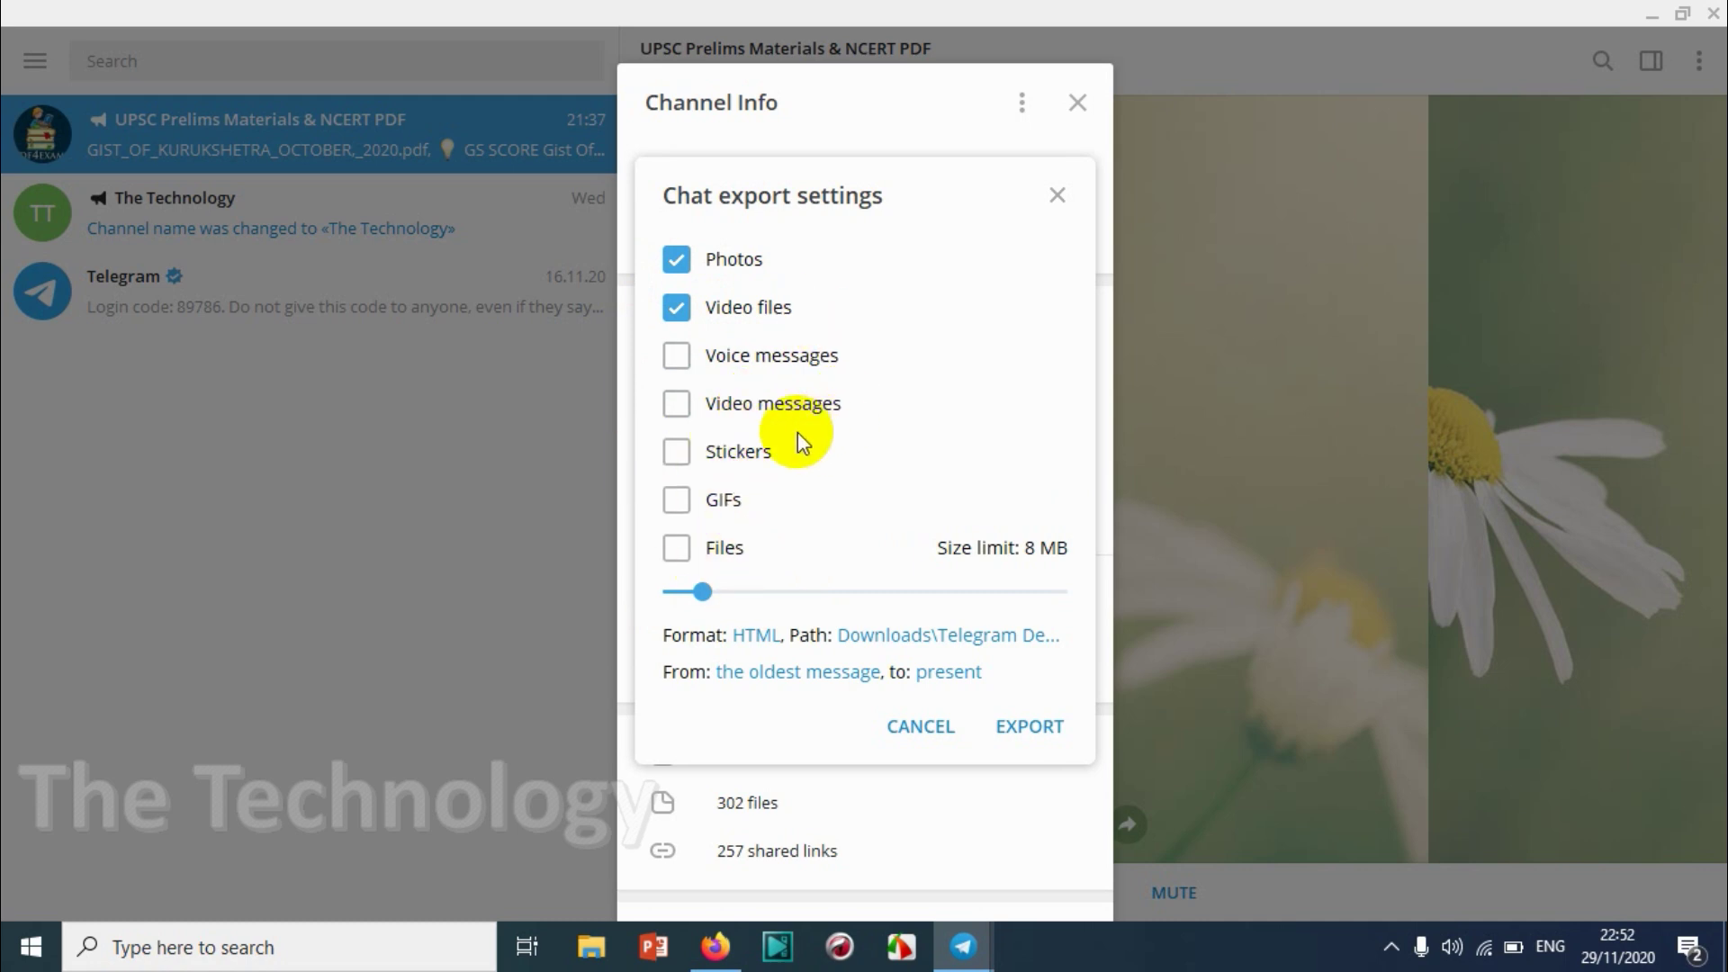
pyautogui.click(758, 309)
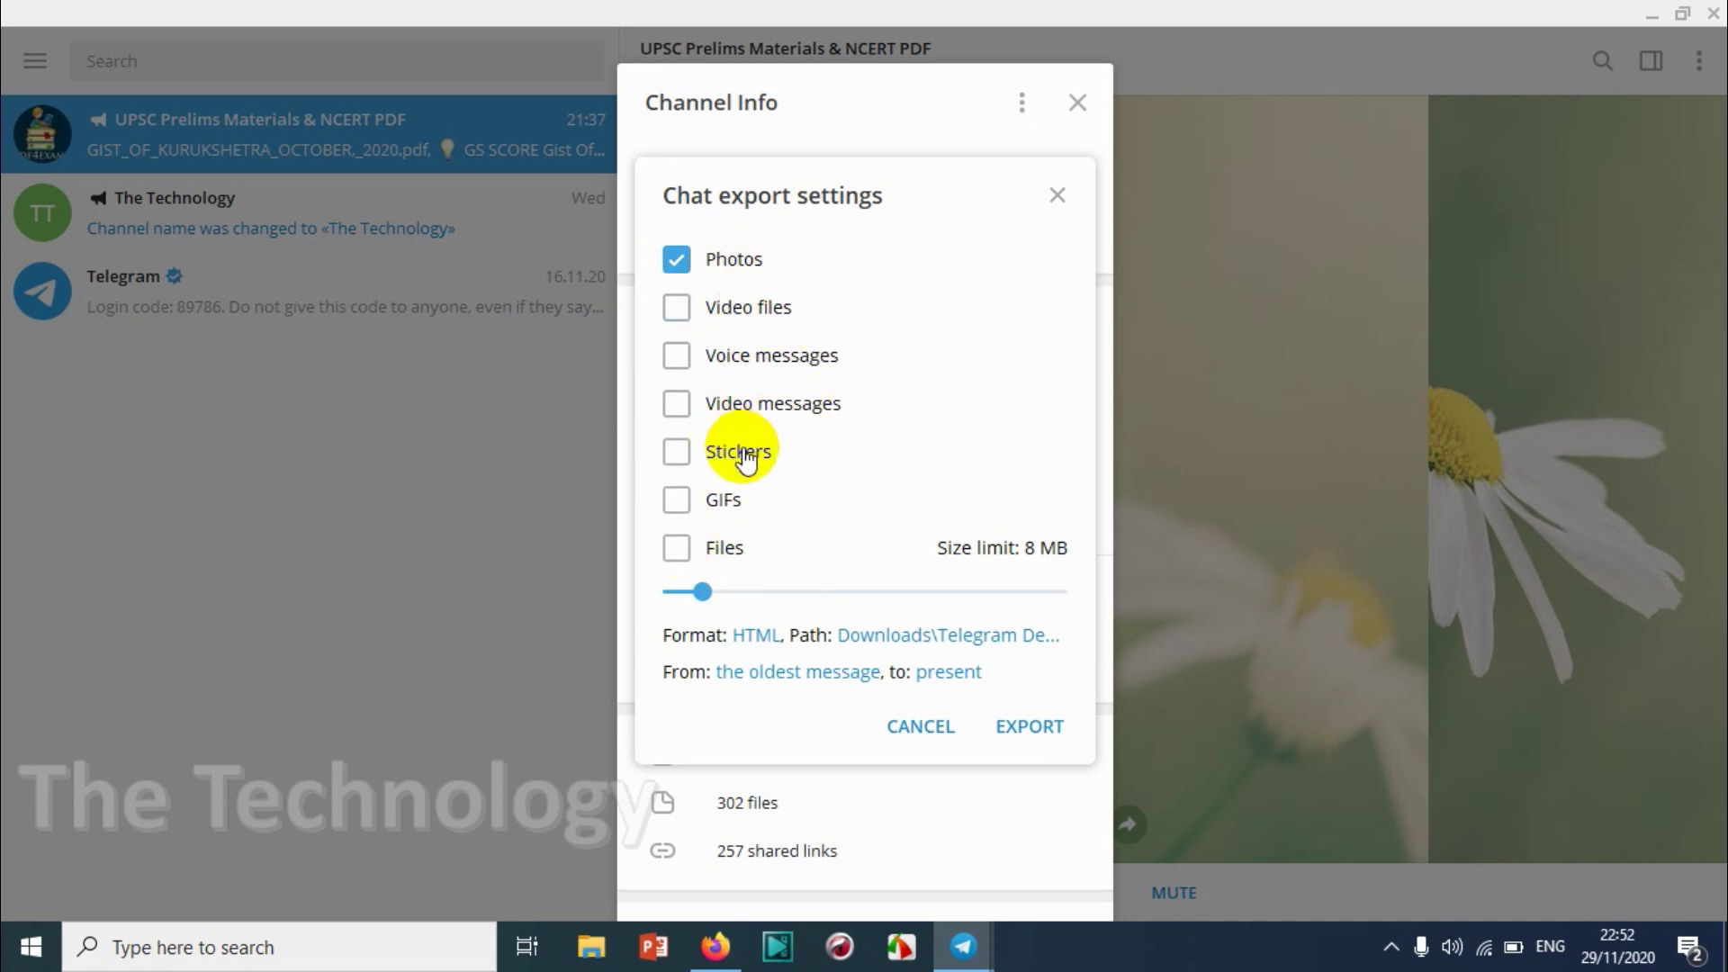
pyautogui.click(747, 357)
pyautogui.click(748, 360)
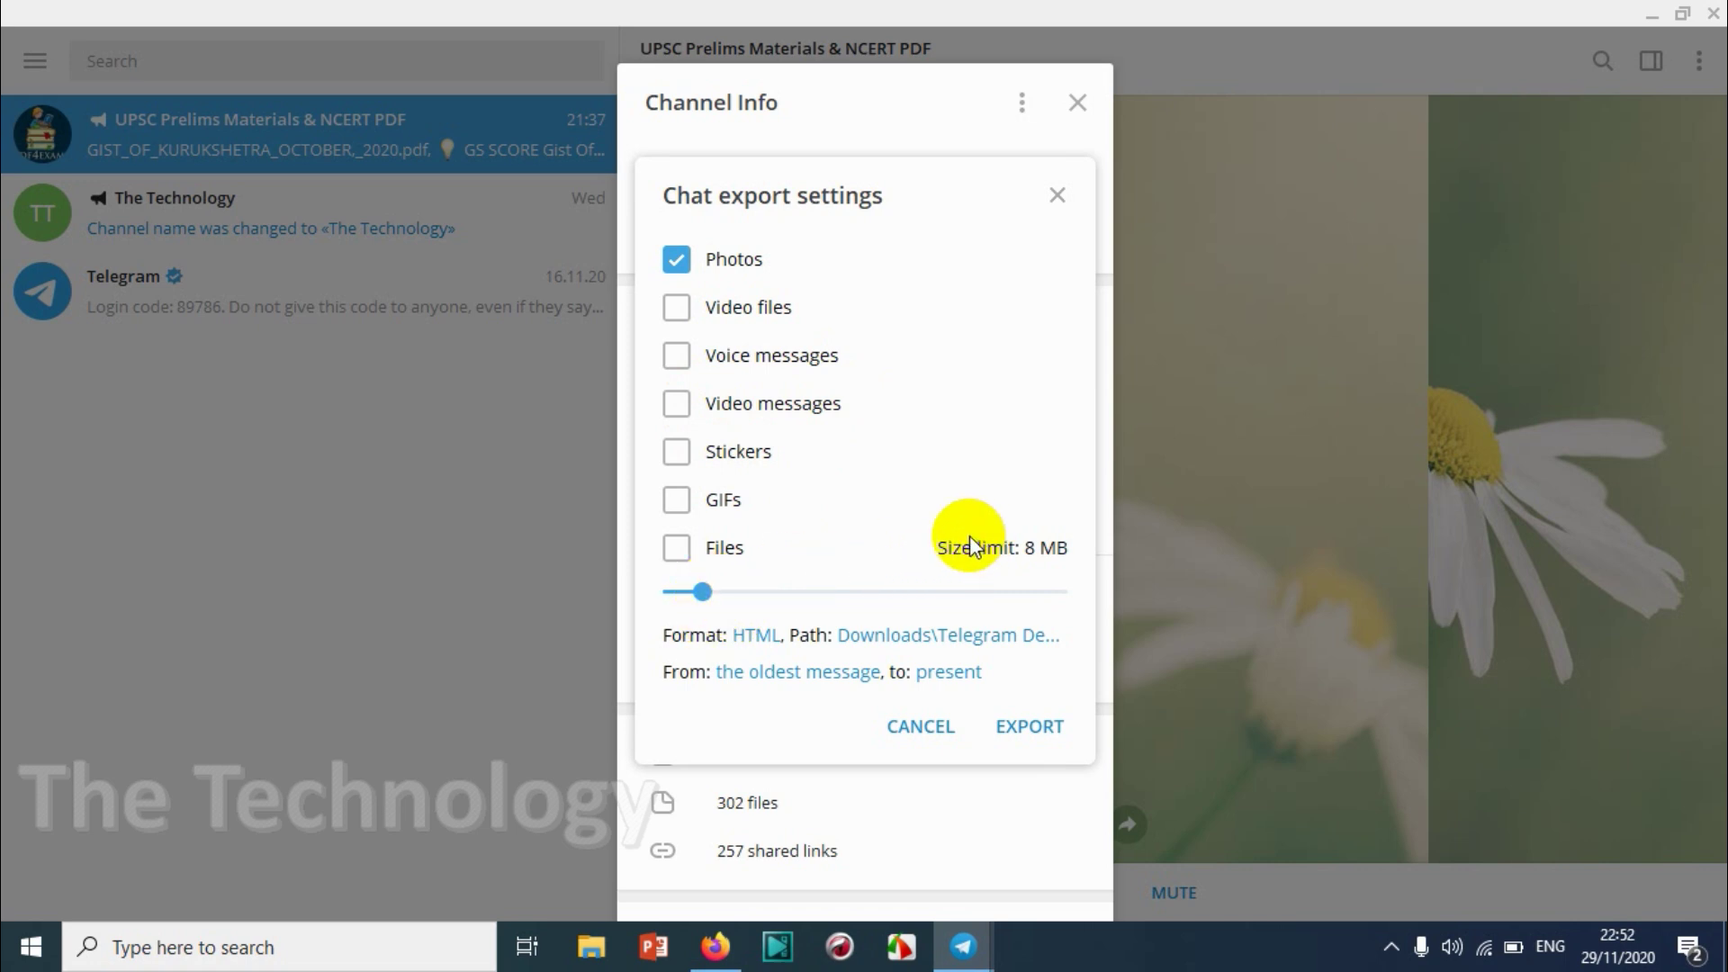
# Lower the export size limit to 1 MB and keep HTML as the export format
pyautogui.click(1003, 556)
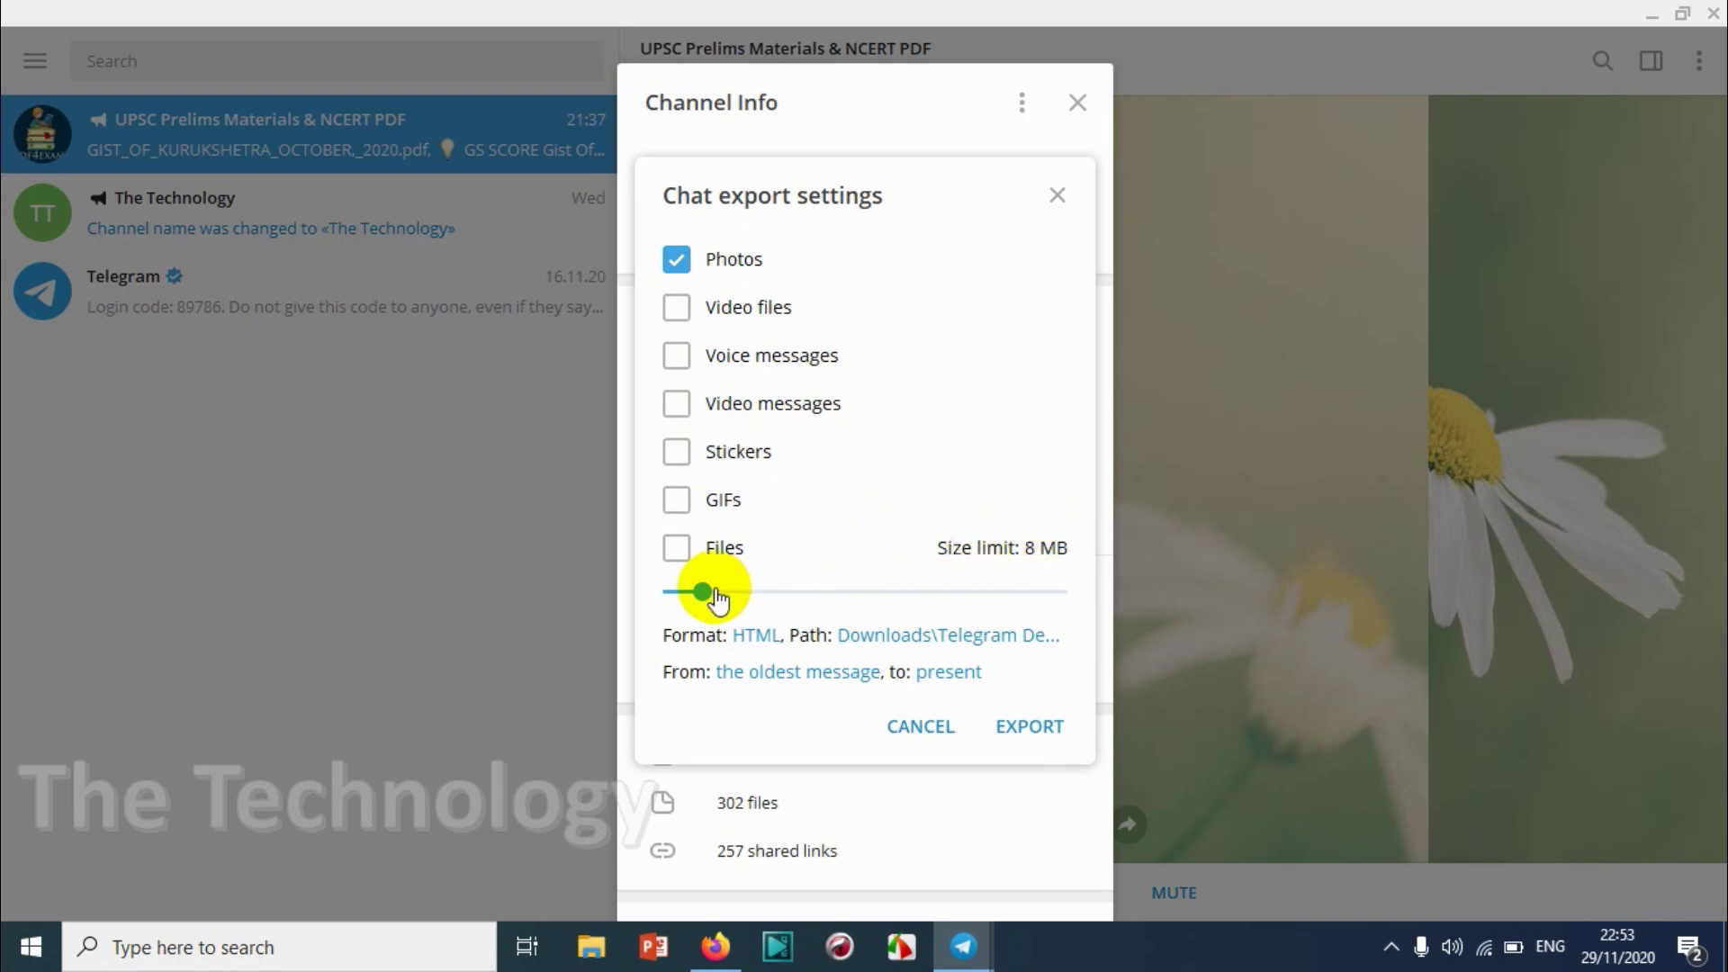
pyautogui.moveTo(712, 593); pyautogui.dragTo(1115, 619)
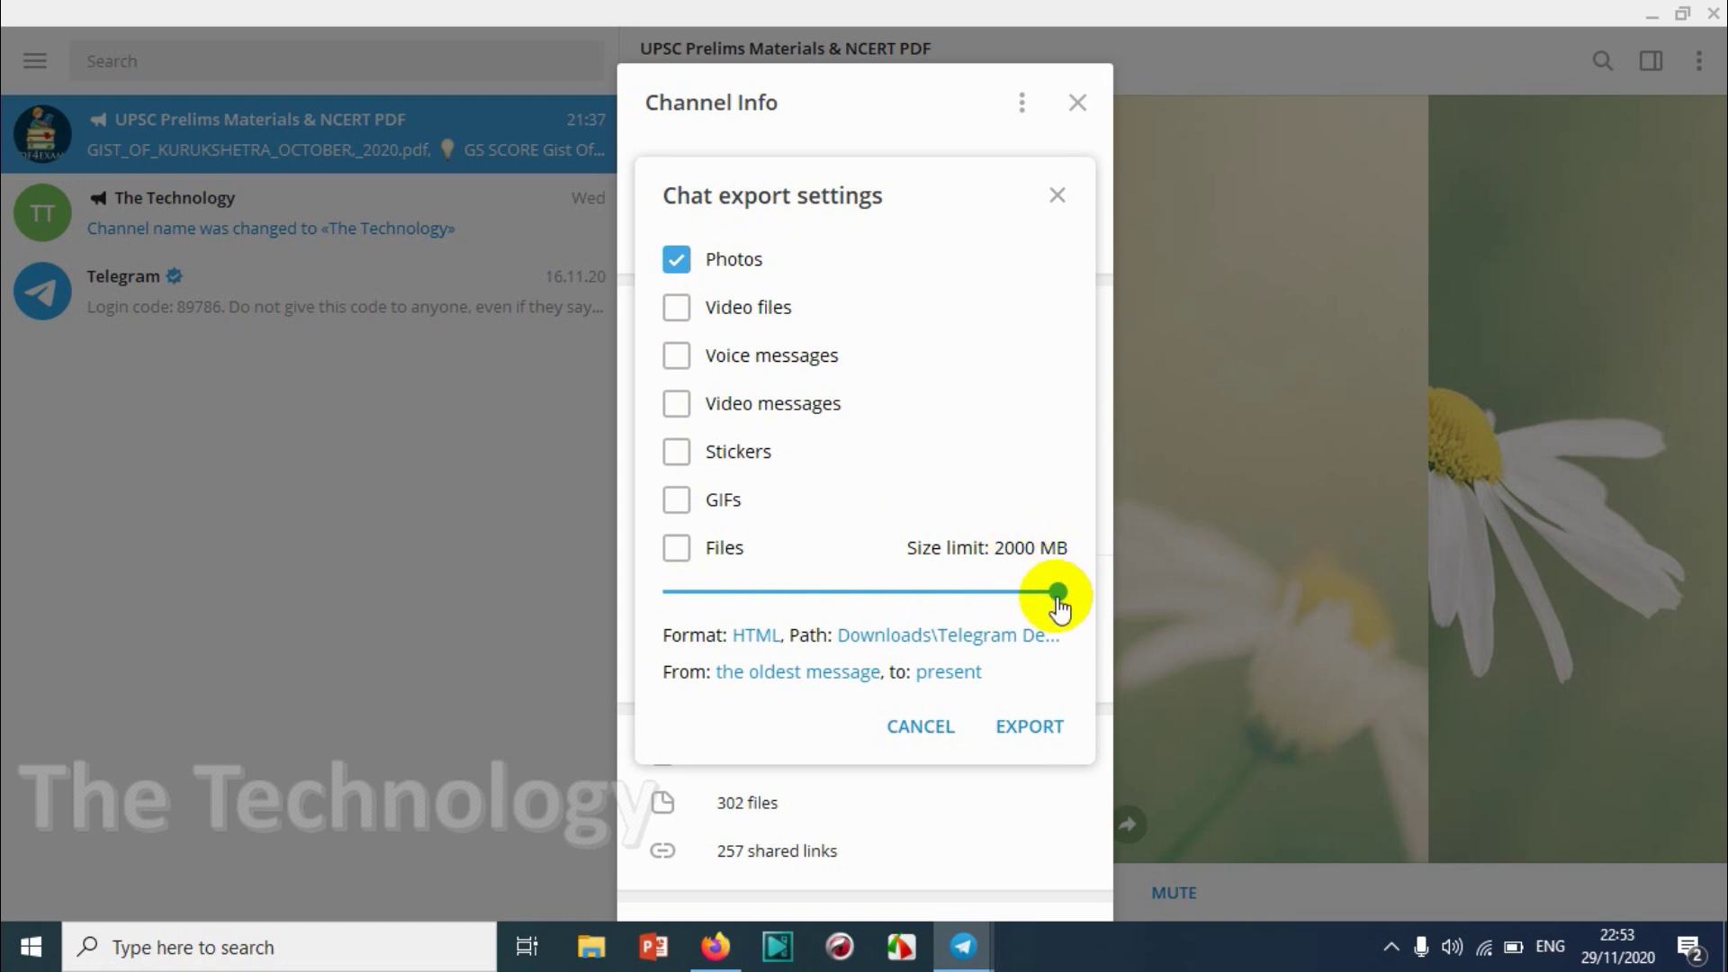
pyautogui.moveTo(1057, 595); pyautogui.dragTo(529, 606)
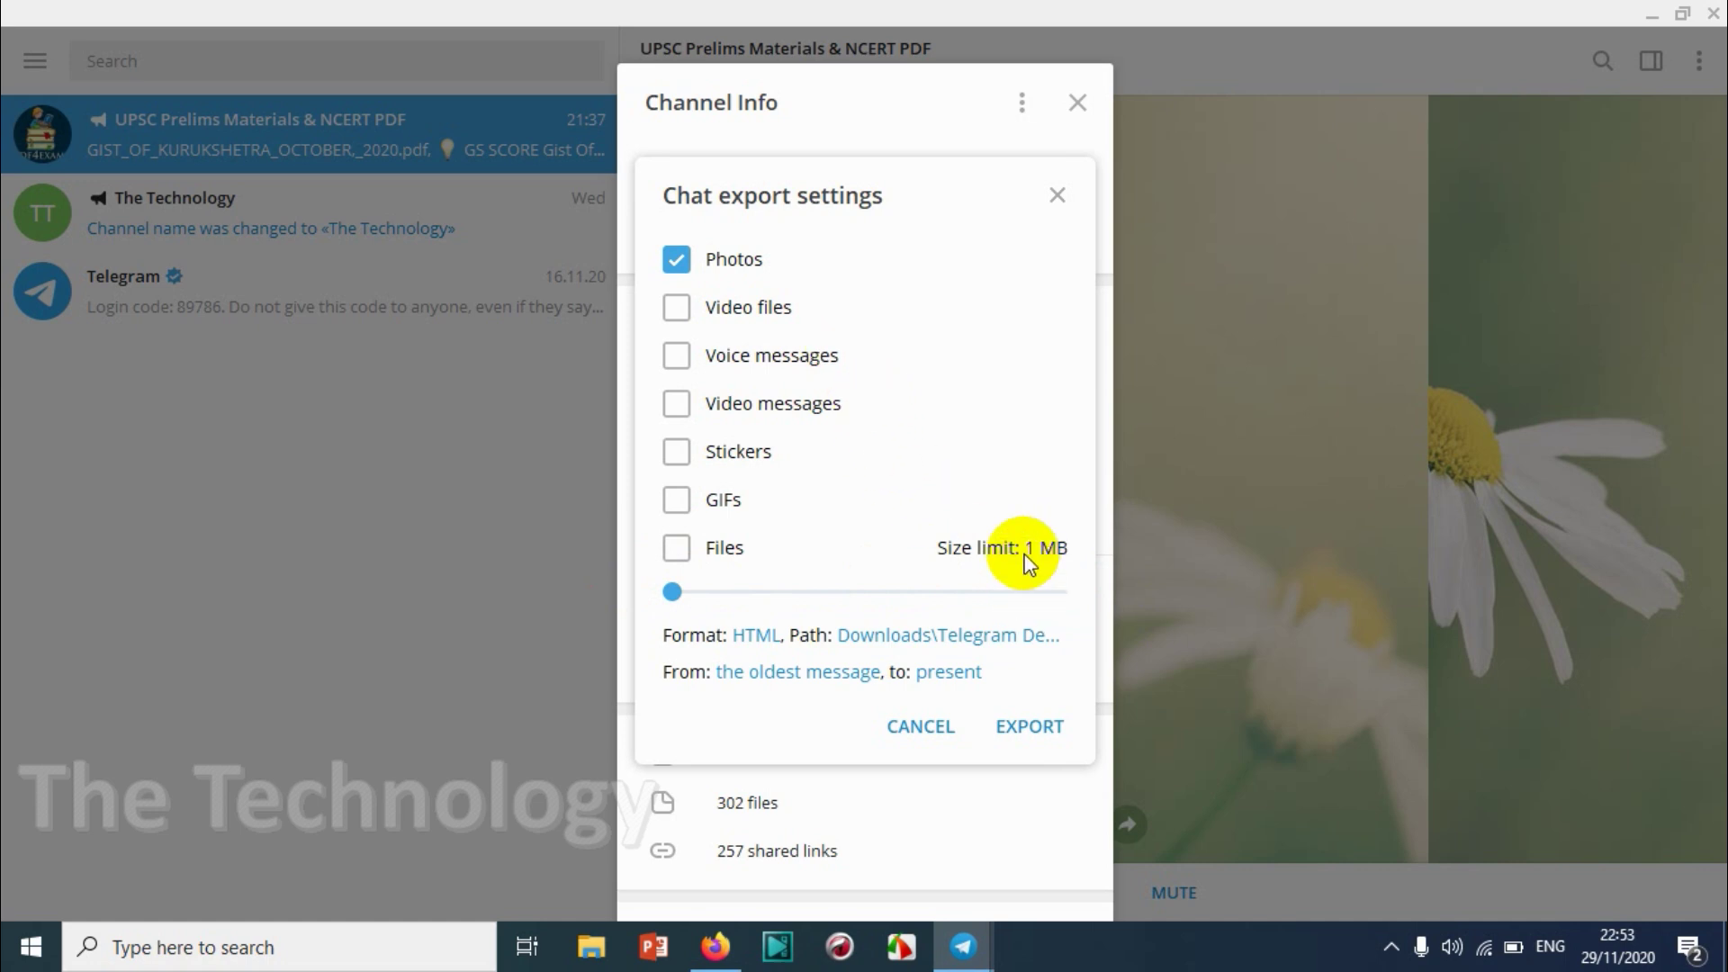
pyautogui.click(763, 639)
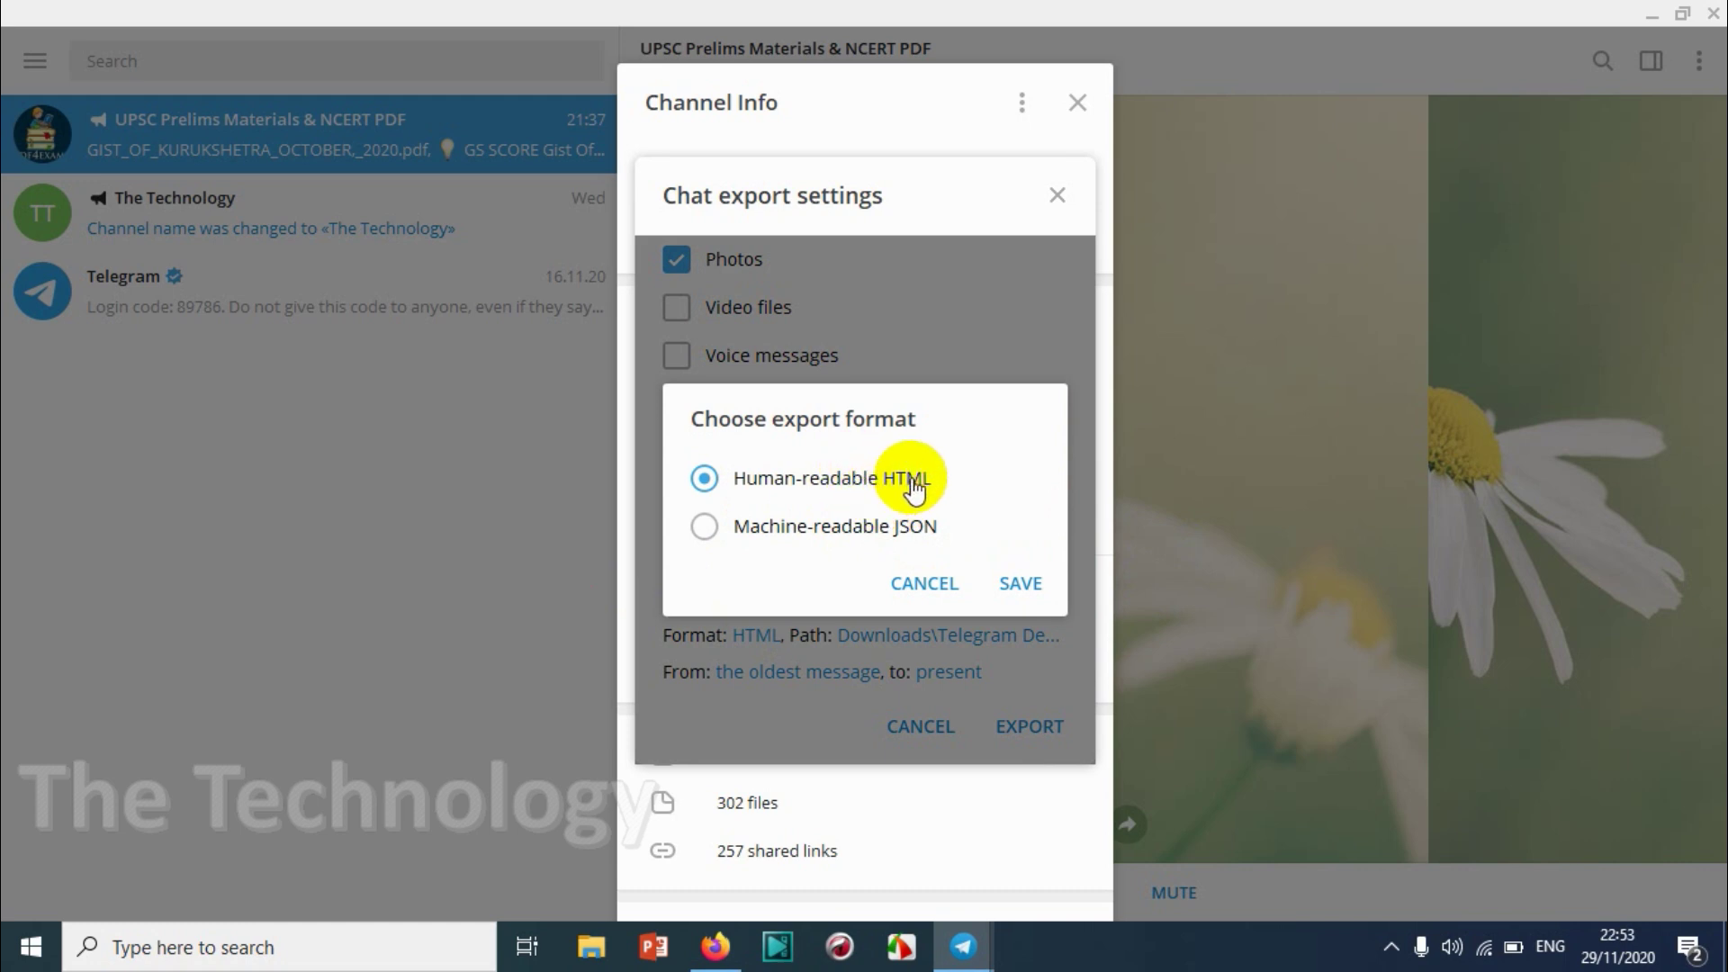
pyautogui.click(932, 585)
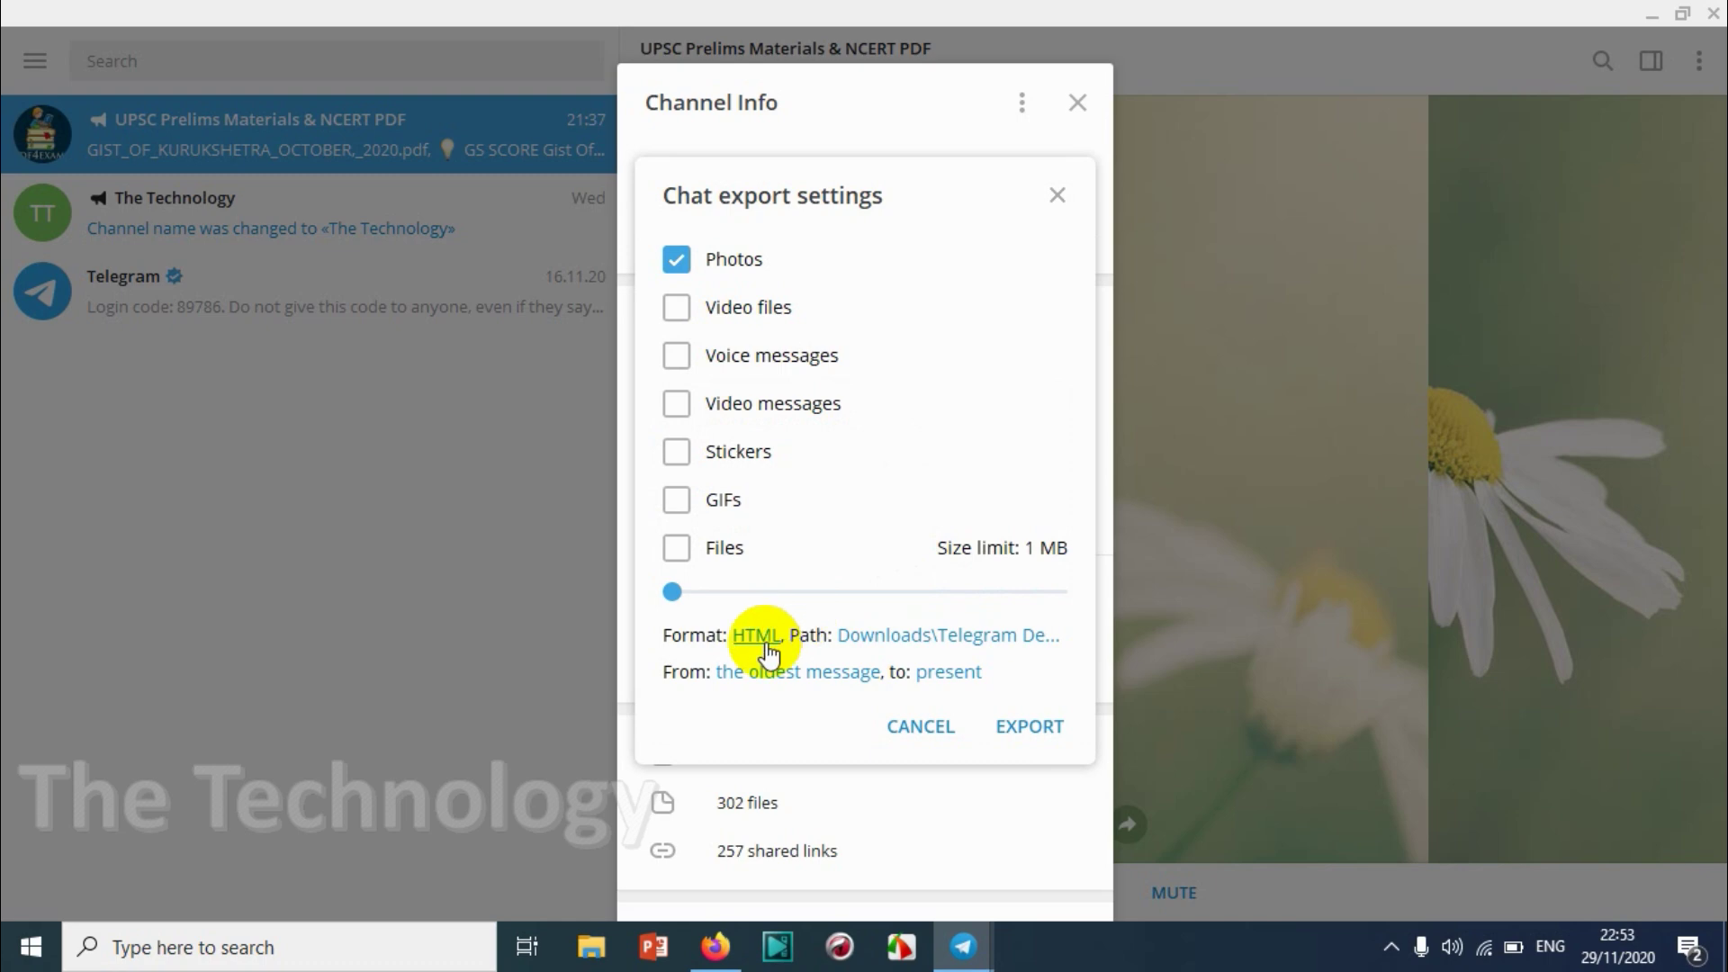
# Create a 'Telegram Photos' folder on the Desktop and choose it as the export destination
pyautogui.click(901, 631)
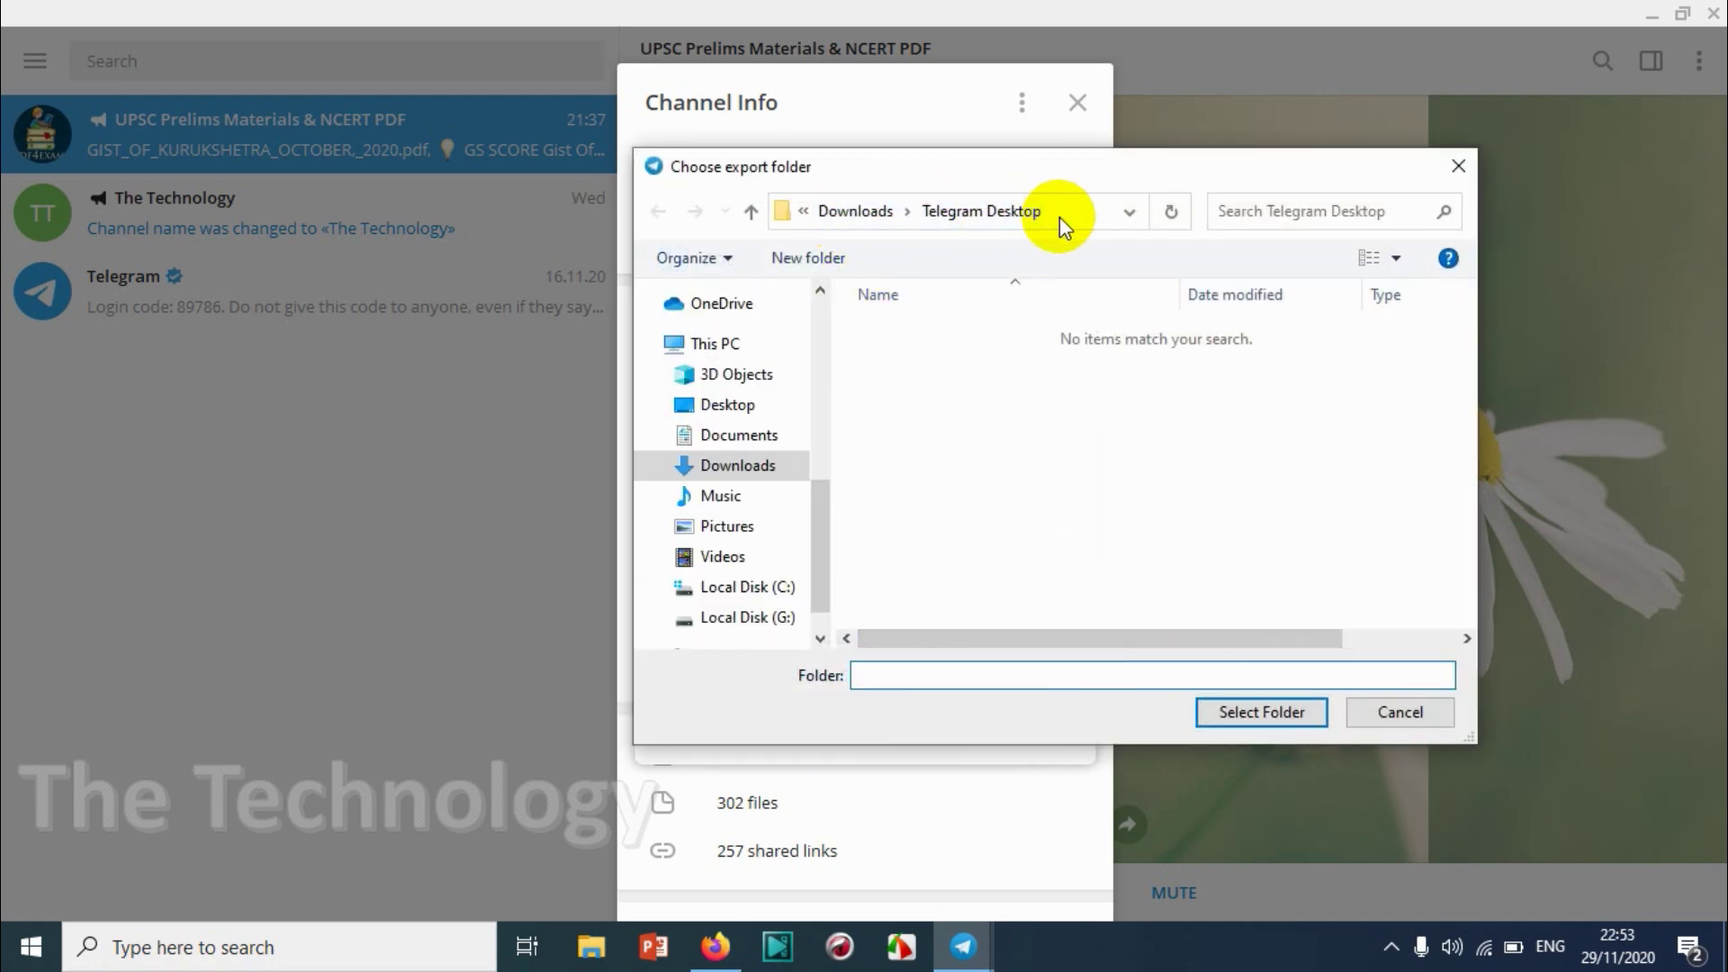
pyautogui.click(747, 404)
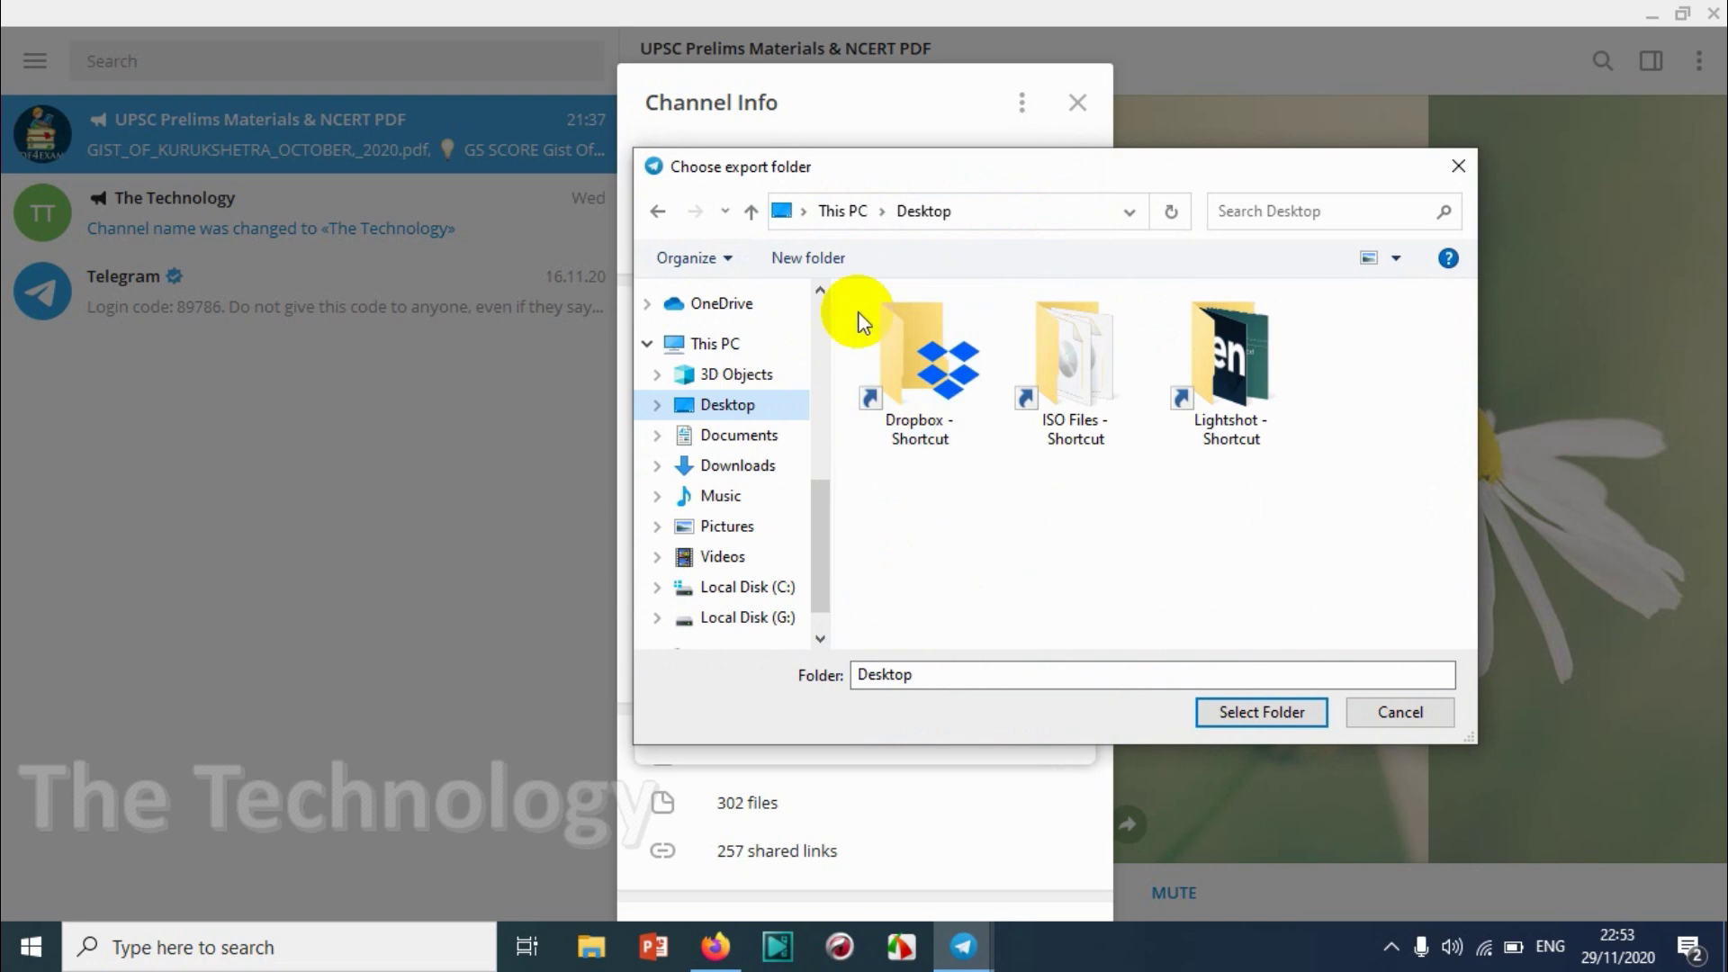
pyautogui.click(813, 261)
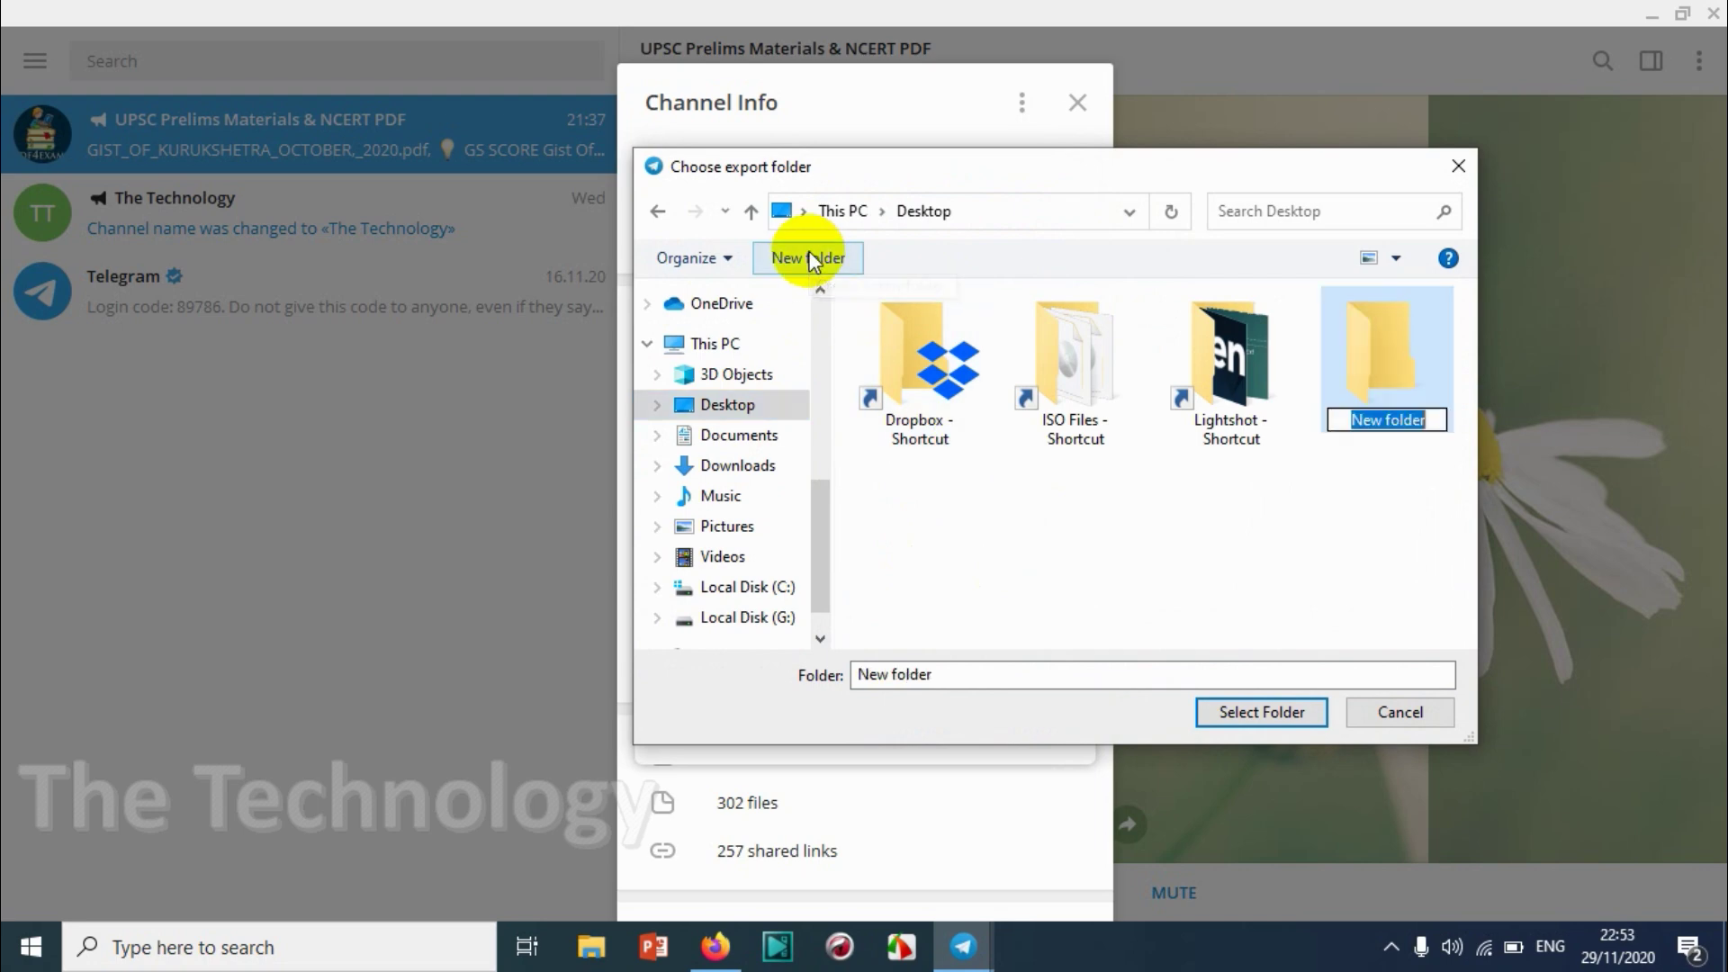
pyautogui.write('T')
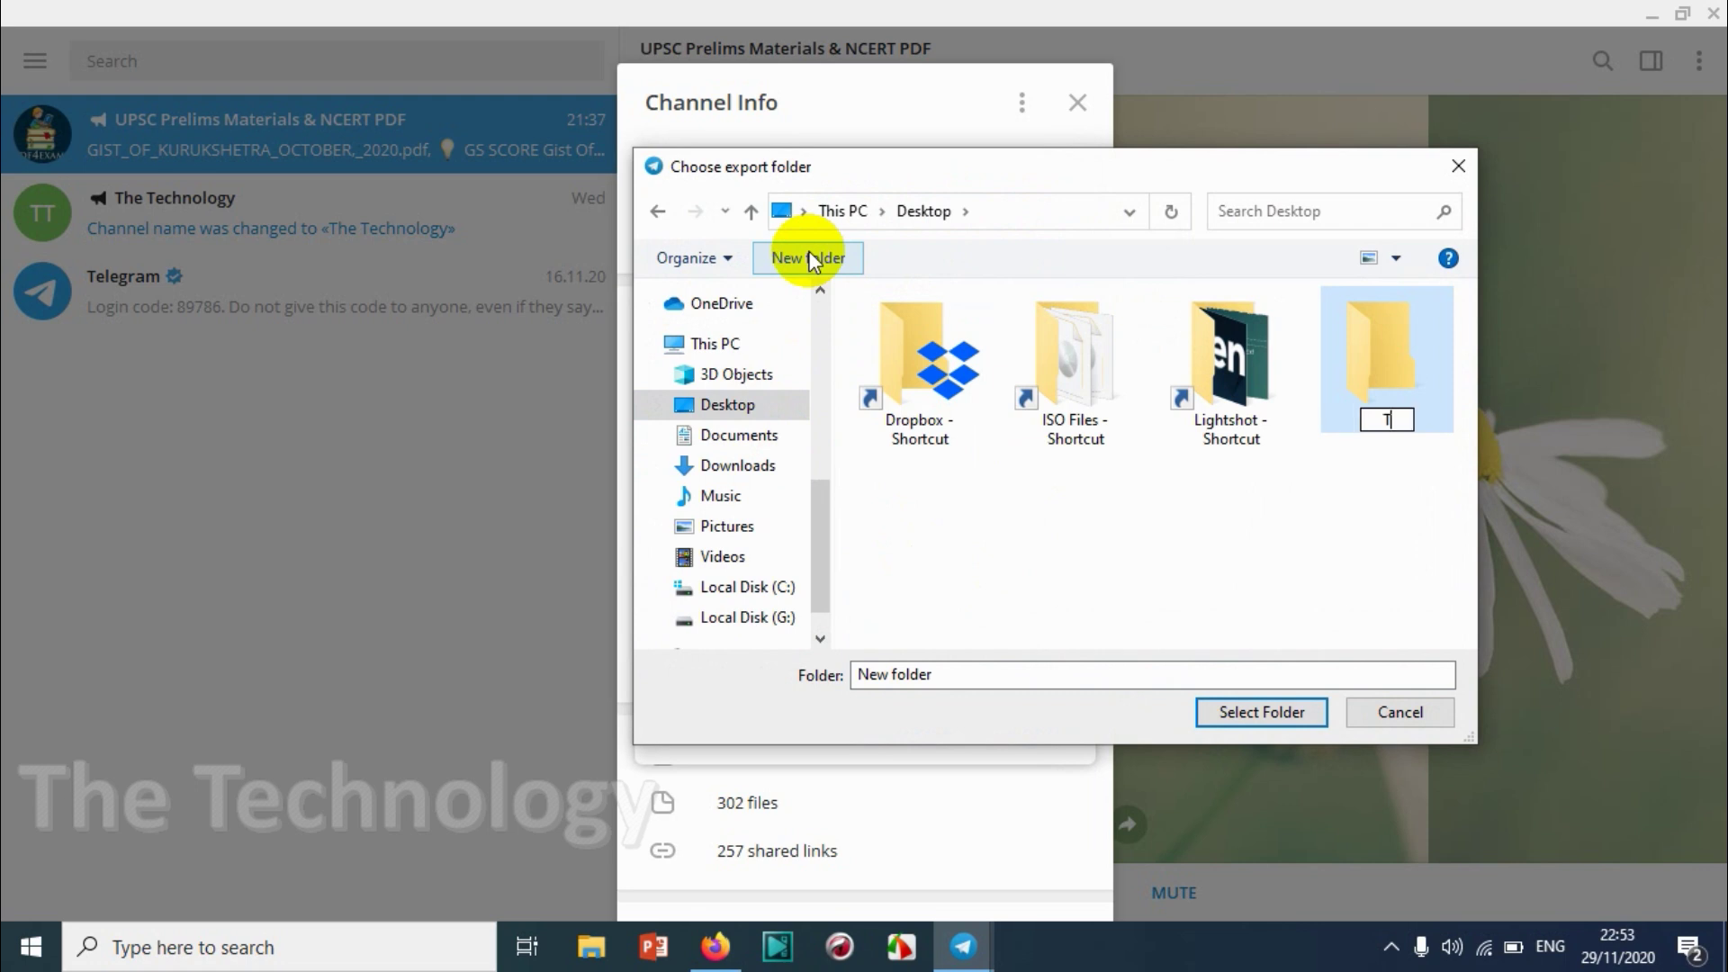
pyautogui.write('elegram Pg')
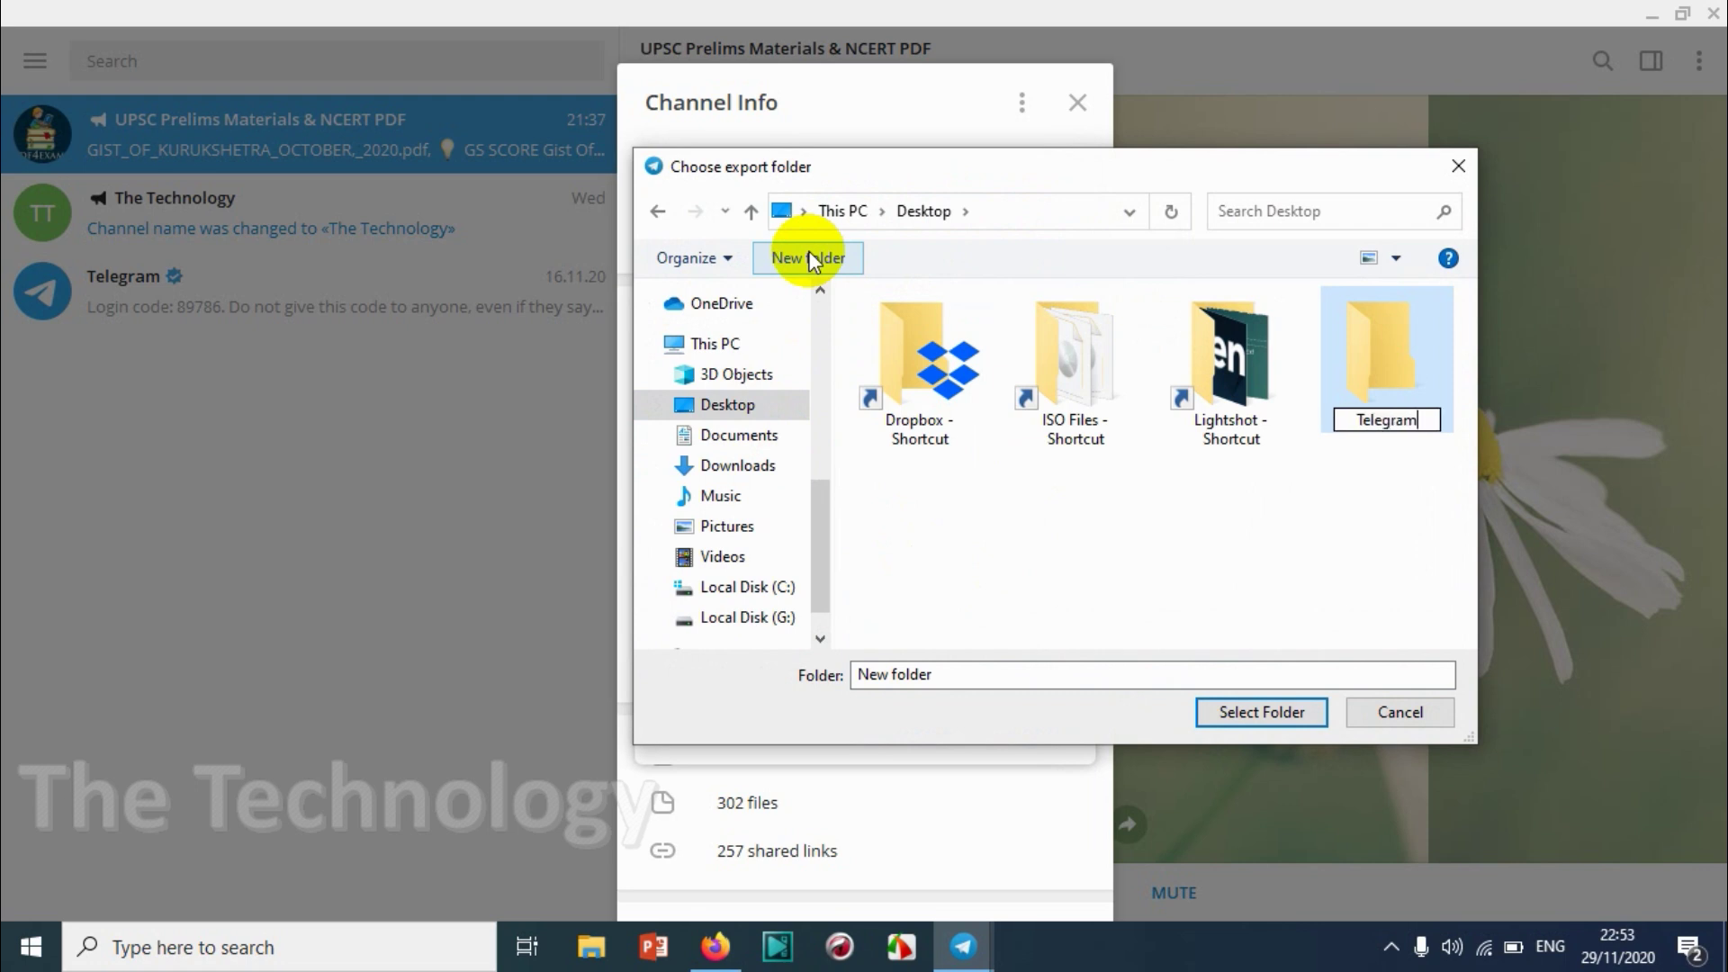
pyautogui.press('BackSpace')
pyautogui.write('hotos')
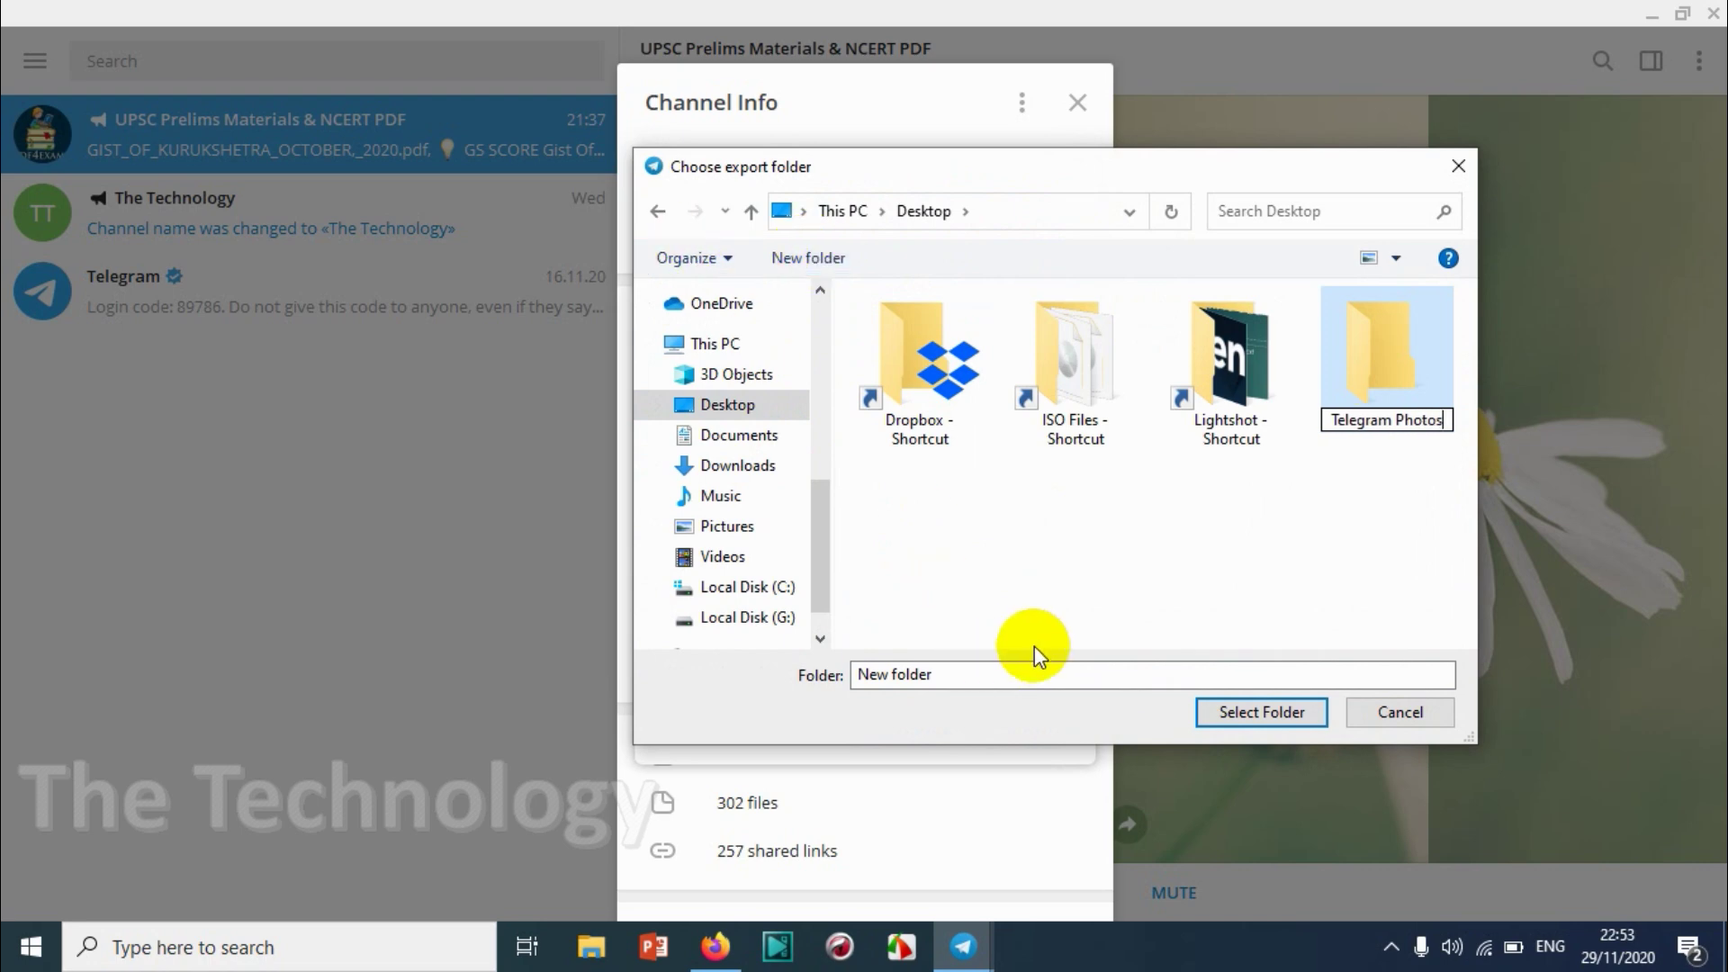
pyautogui.click(1250, 718)
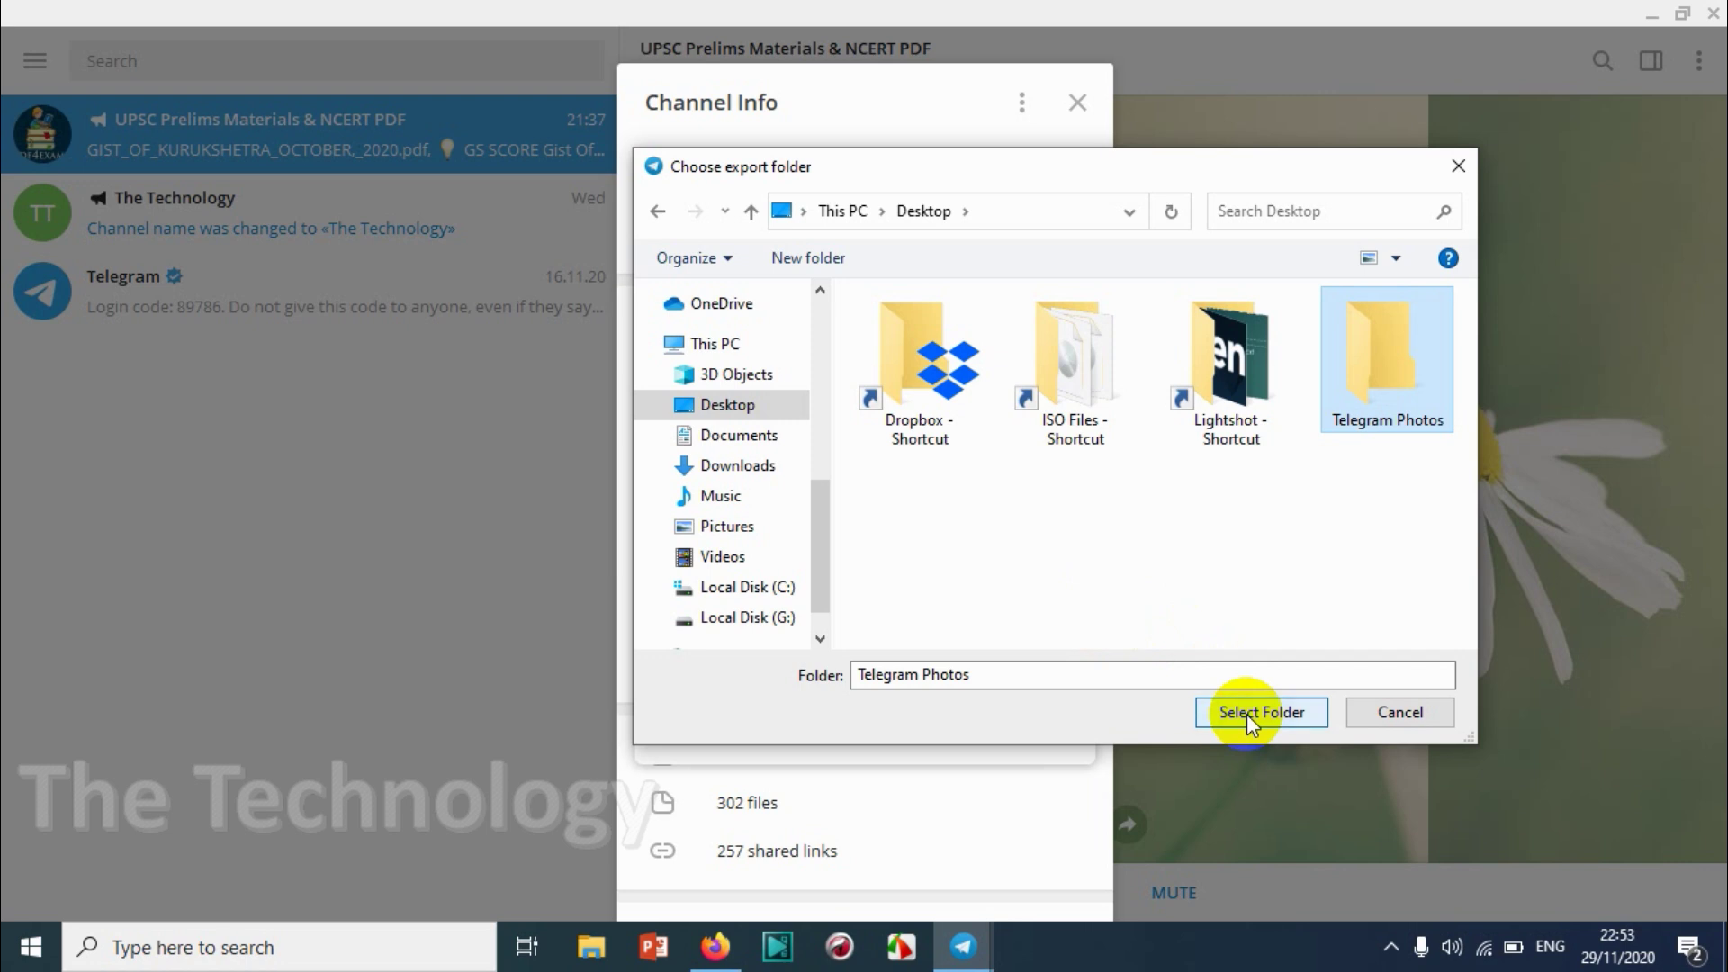
pyautogui.click(1246, 715)
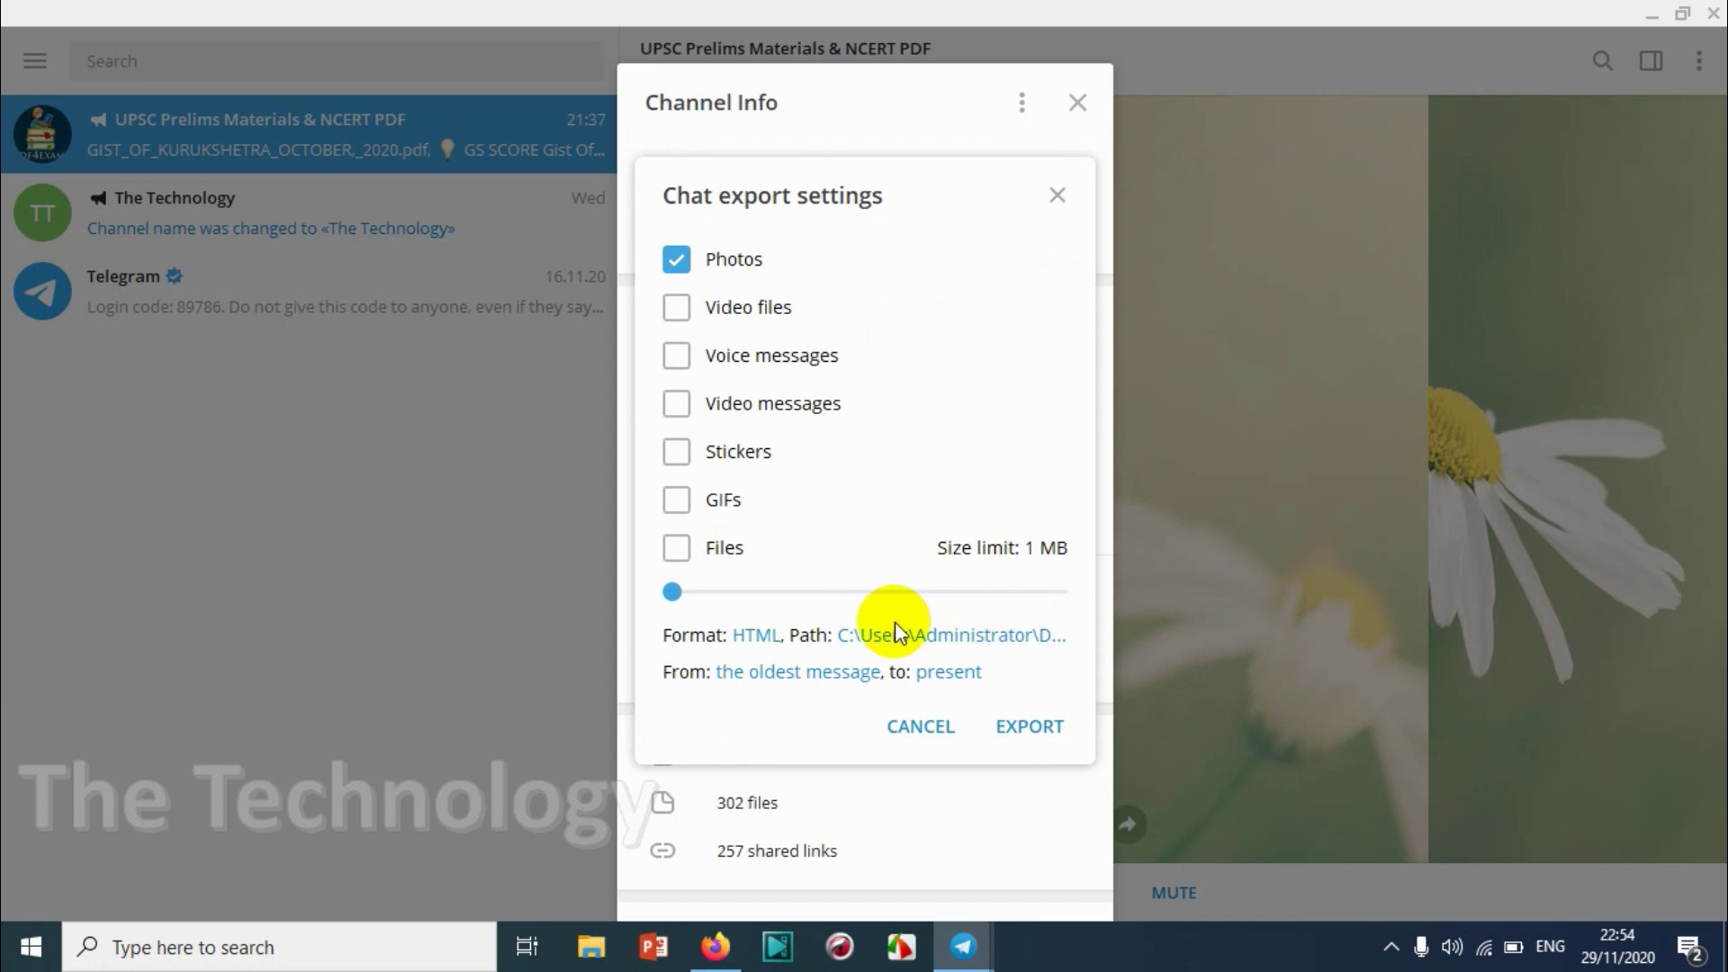
# Set the export start date to June 1, 2020
pyautogui.click(754, 682)
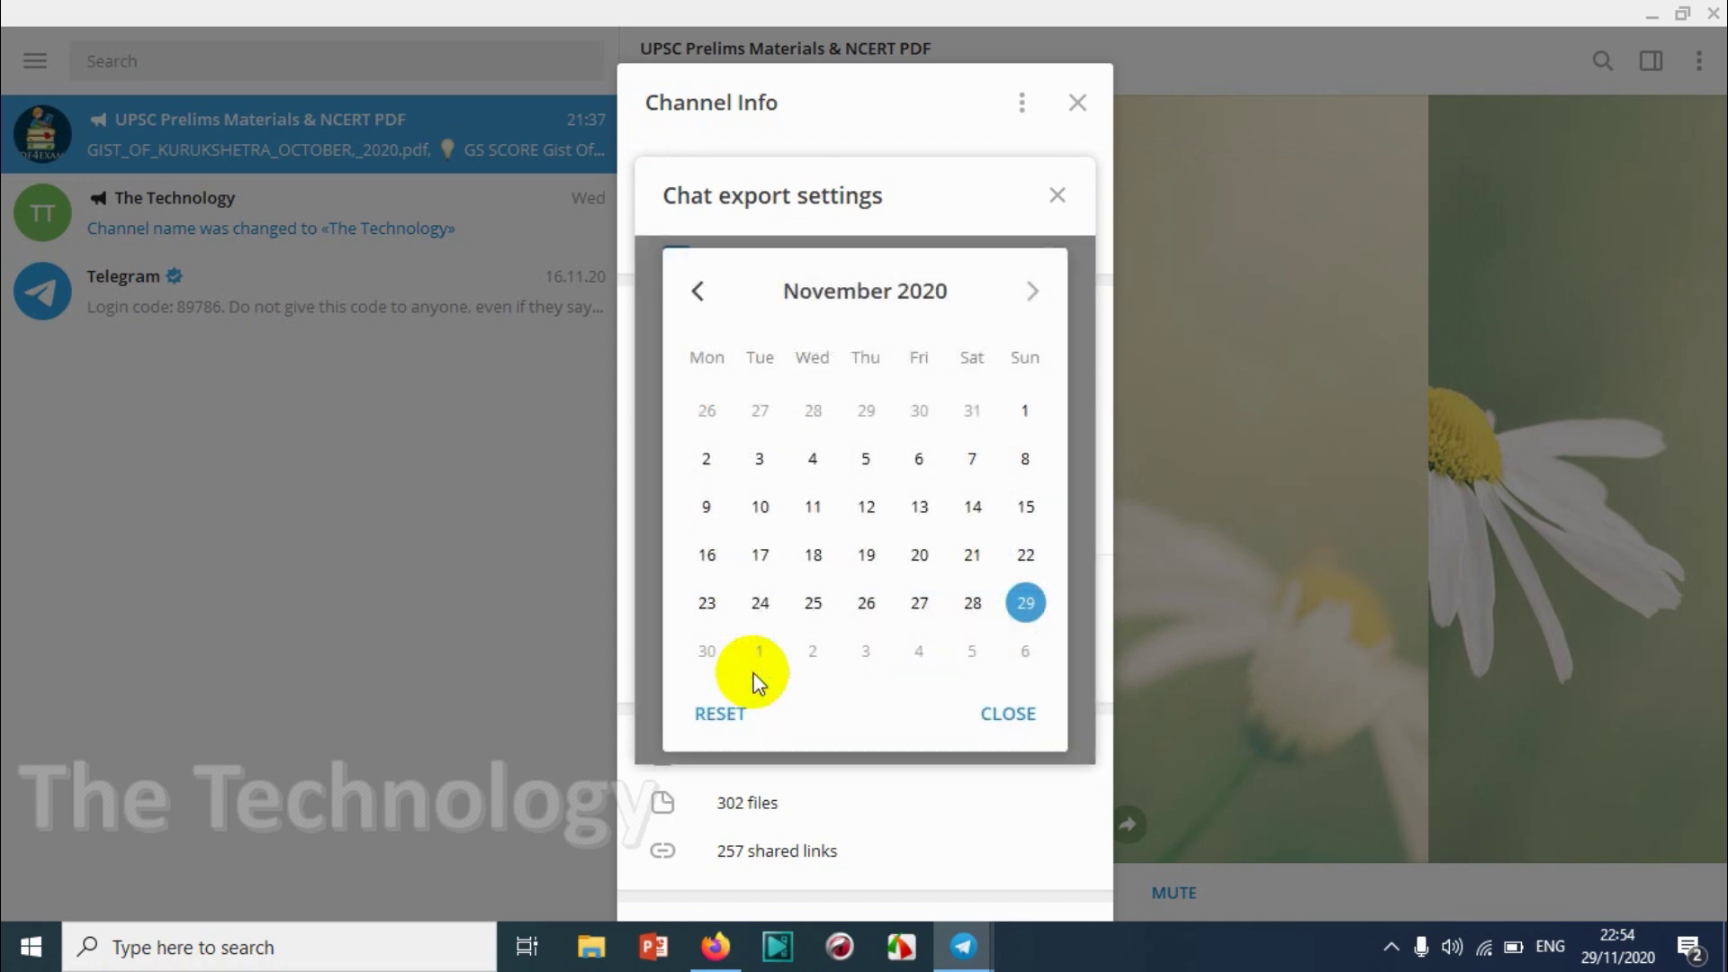
pyautogui.click(700, 298)
pyautogui.click(701, 297)
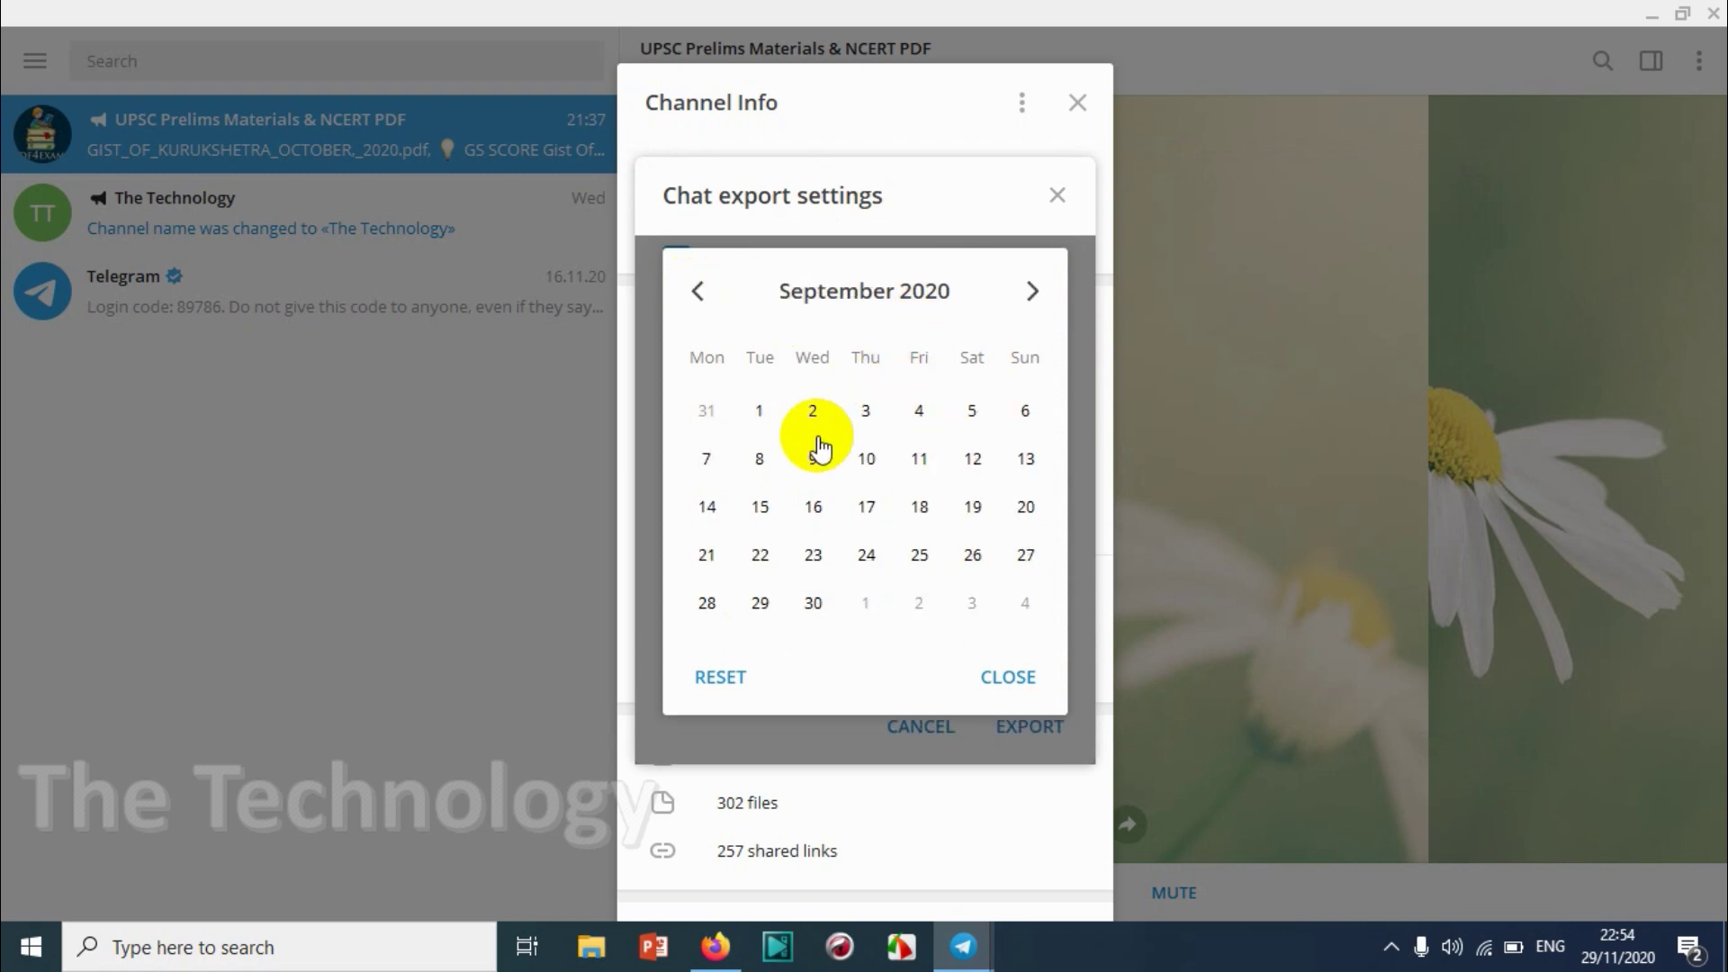
pyautogui.click(698, 299)
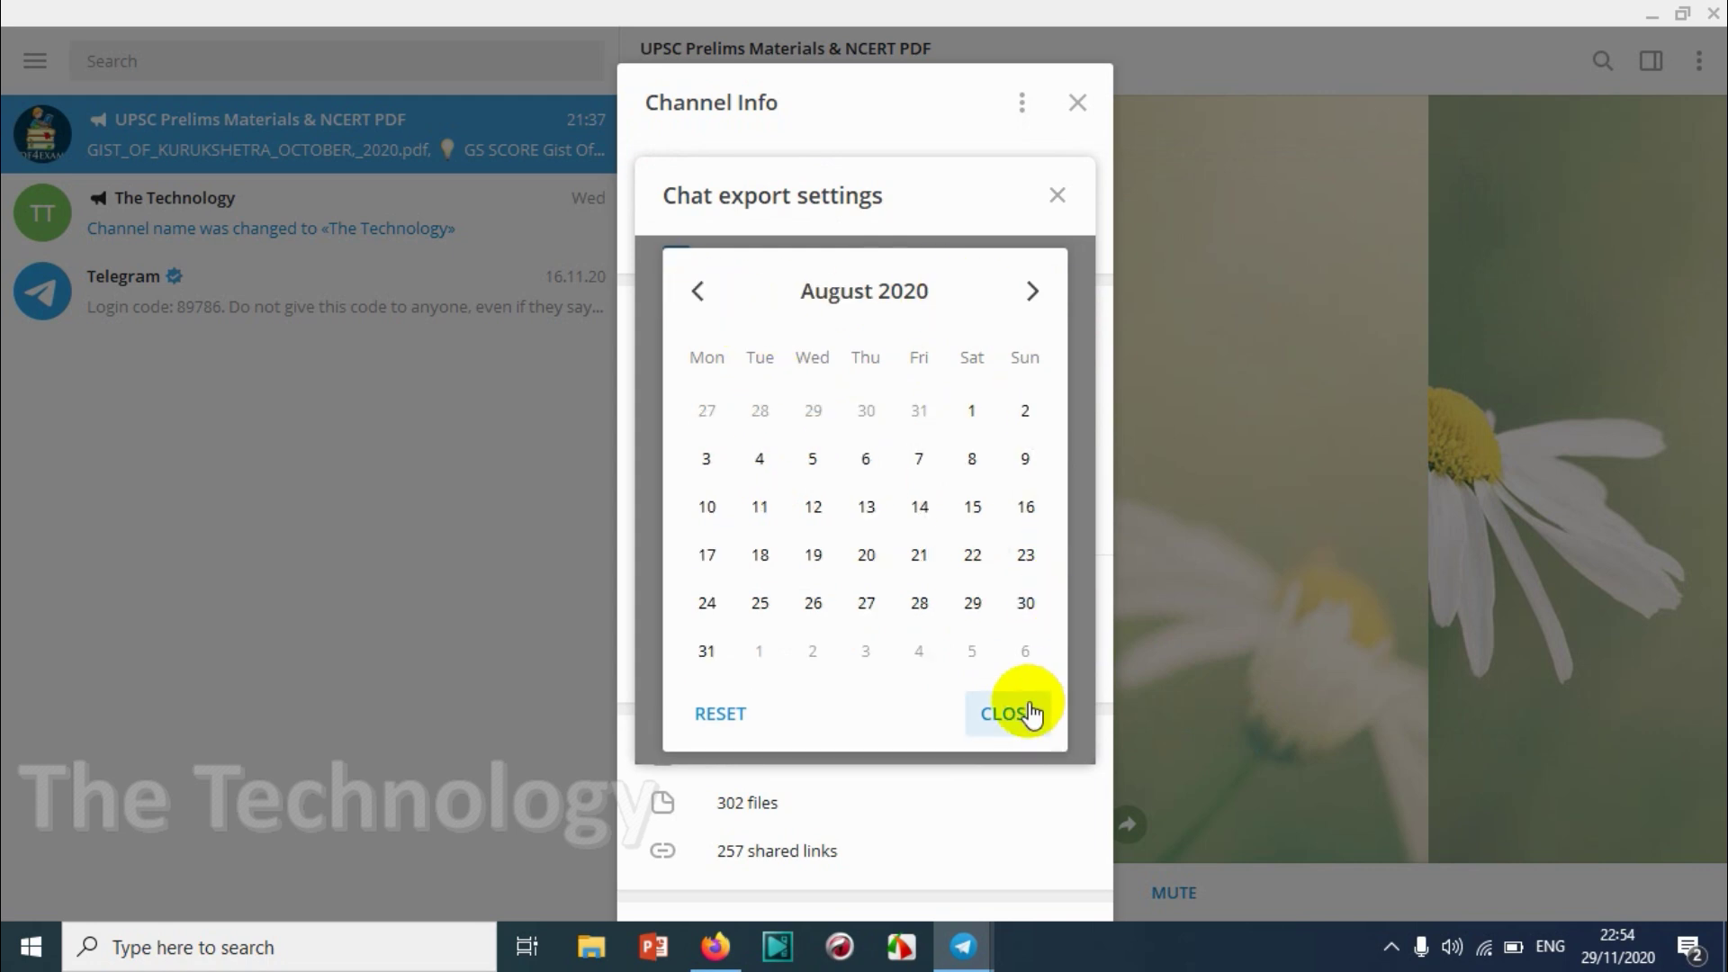
pyautogui.click(1010, 713)
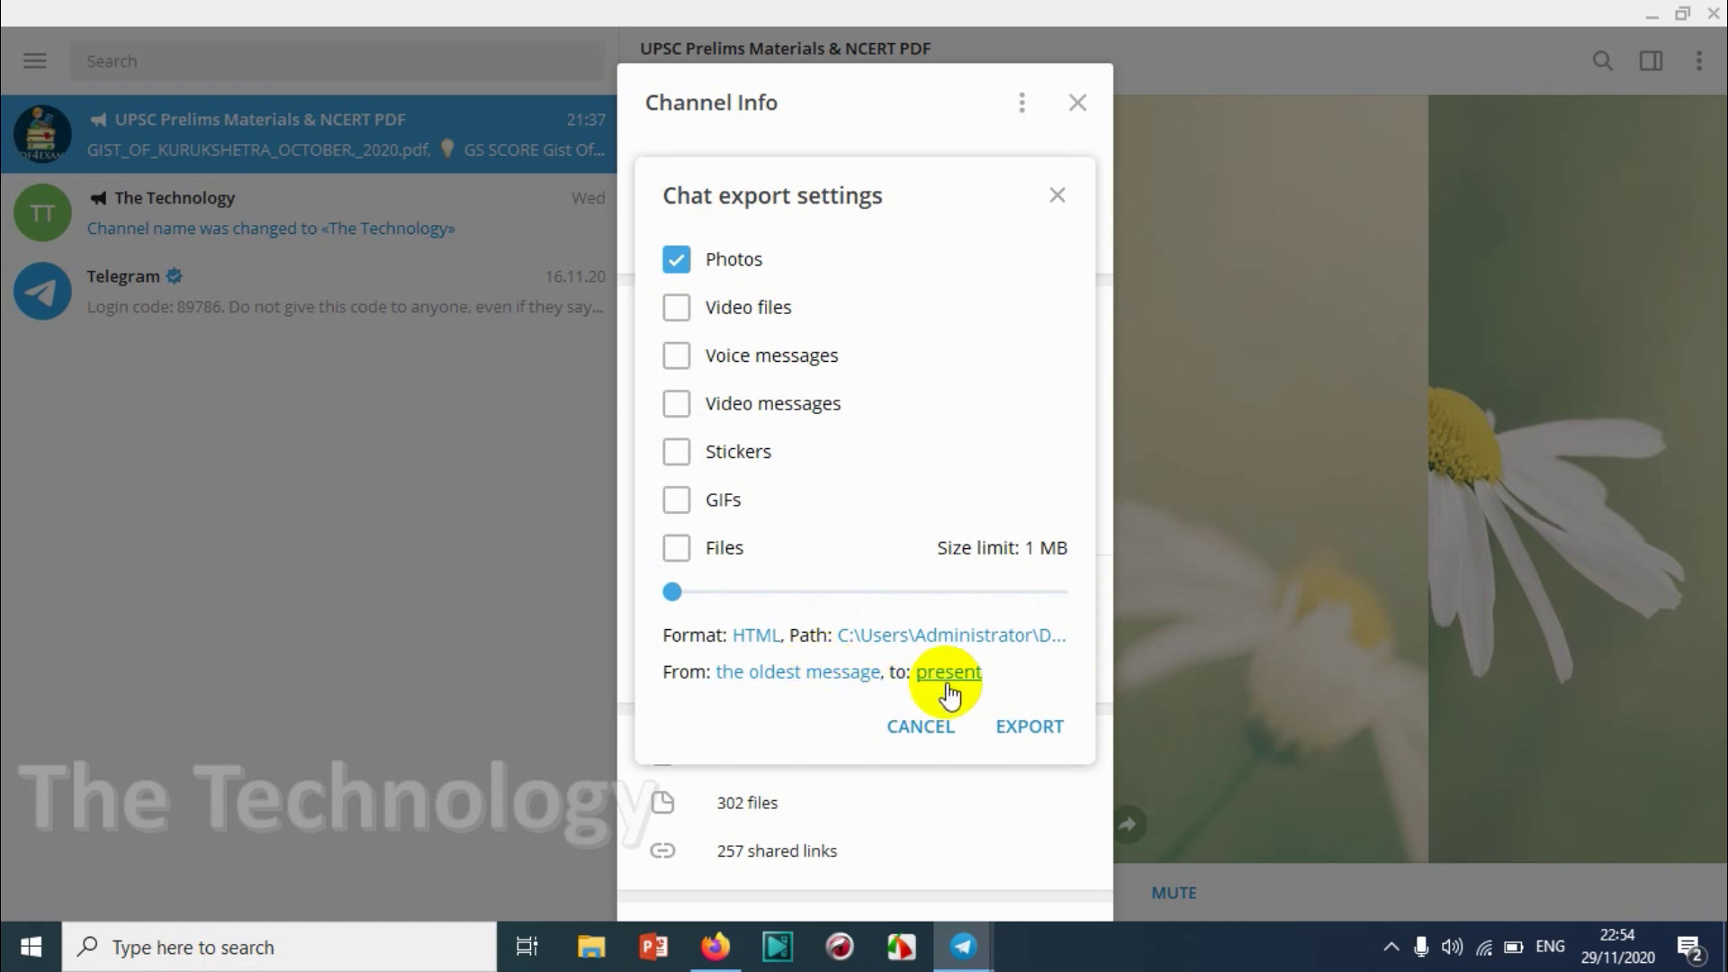
pyautogui.click(815, 675)
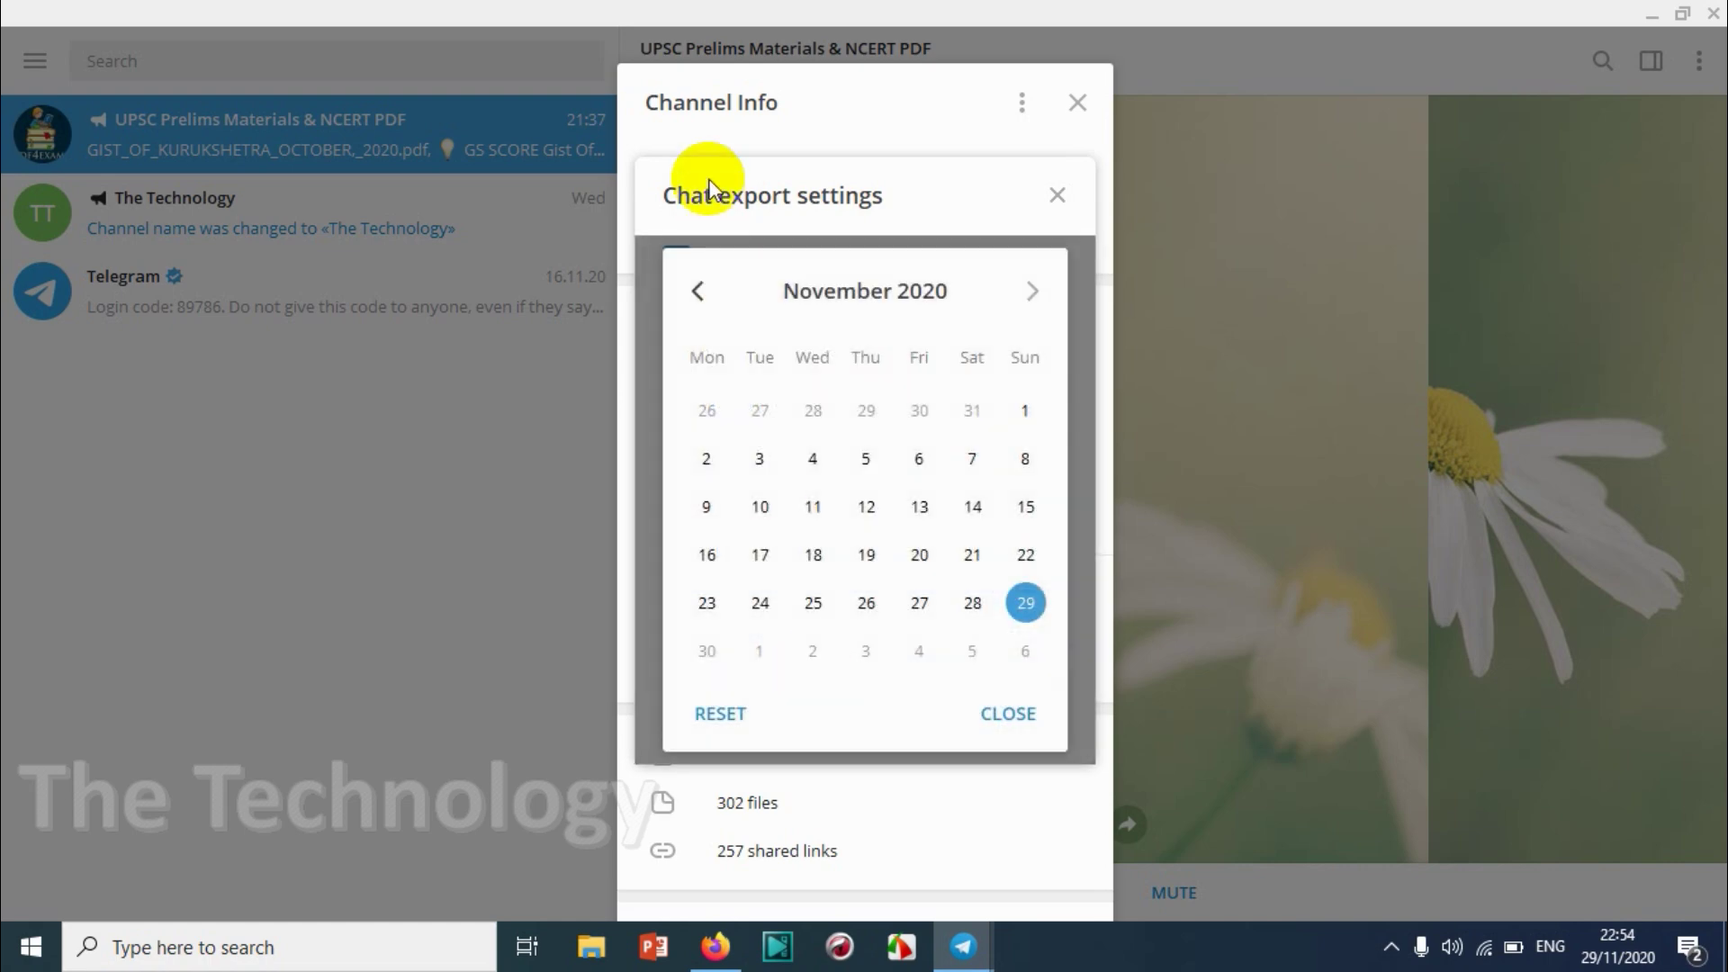
pyautogui.click(699, 286)
pyautogui.click(699, 286)
pyautogui.click(698, 286)
pyautogui.click(698, 287)
pyautogui.click(699, 286)
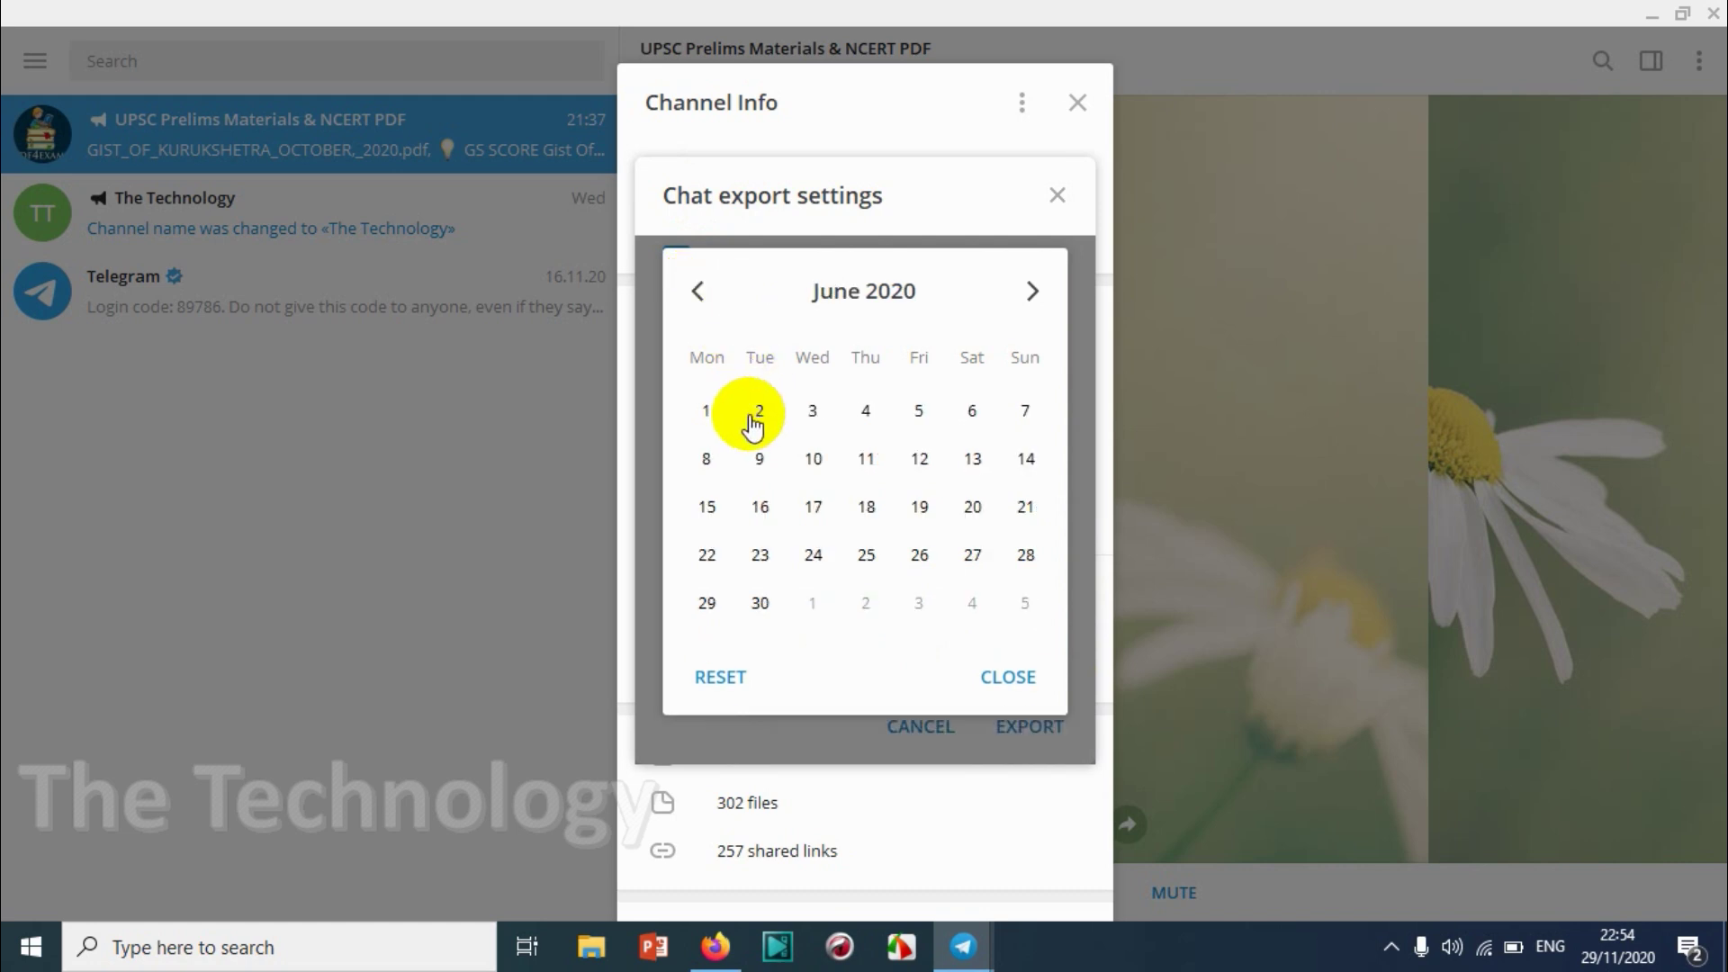
pyautogui.click(709, 408)
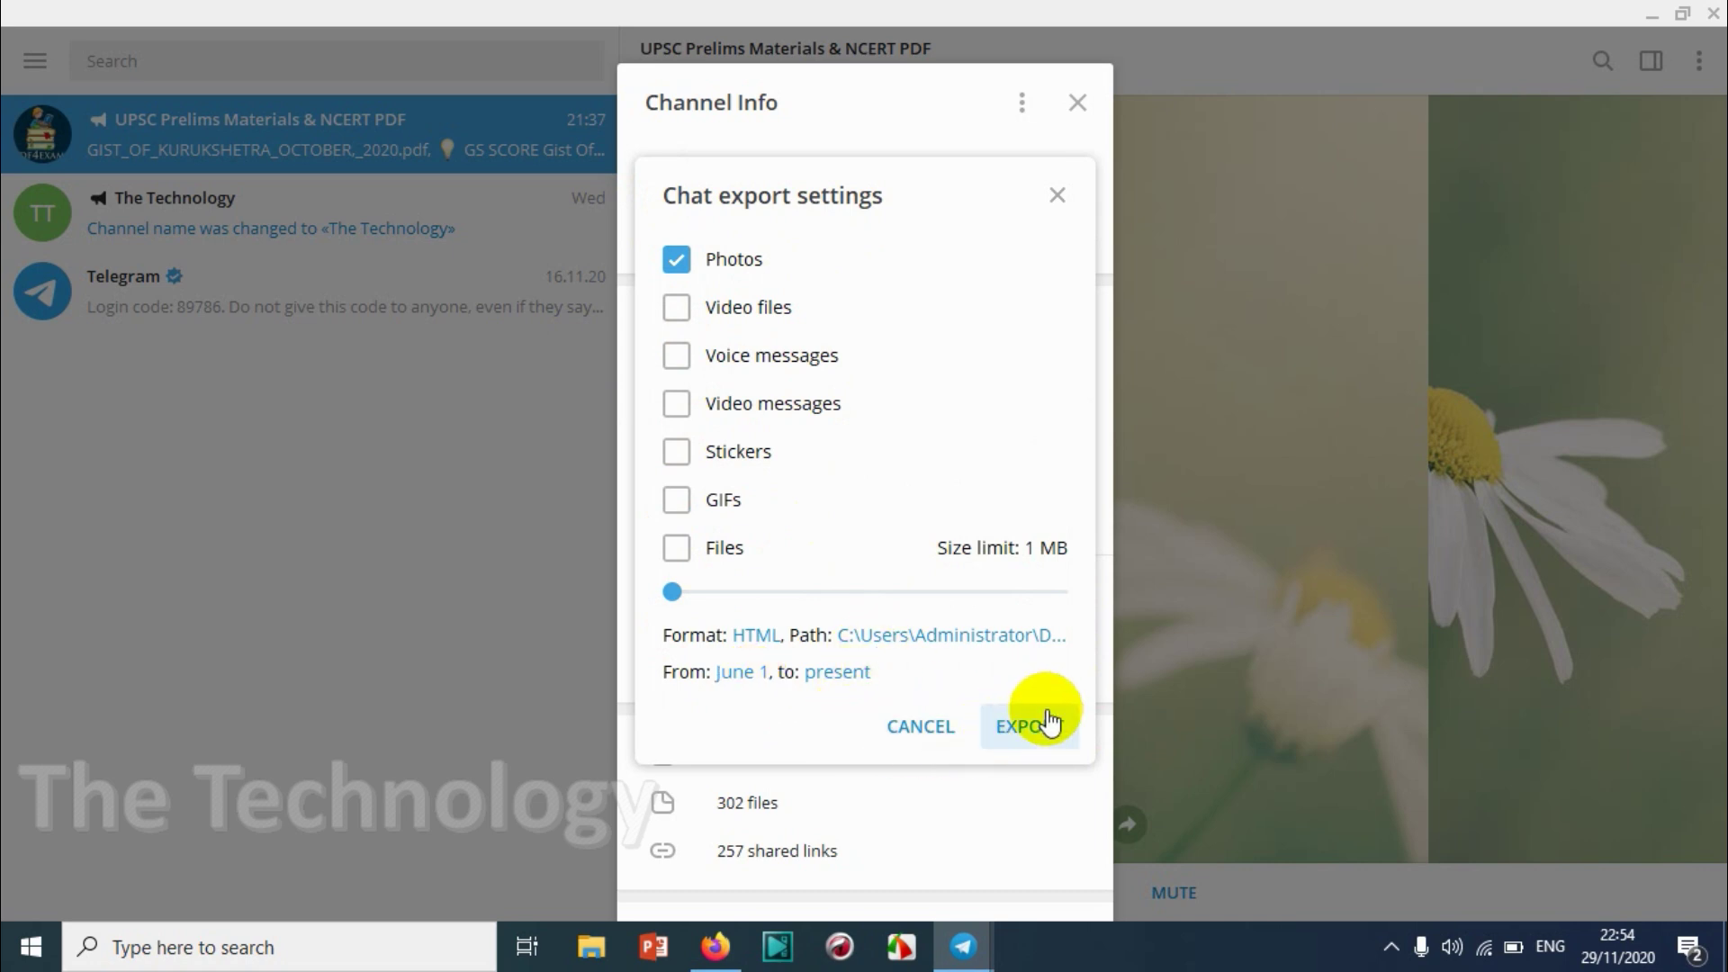
# Set the export end date to September 30, 2020
pyautogui.click(855, 681)
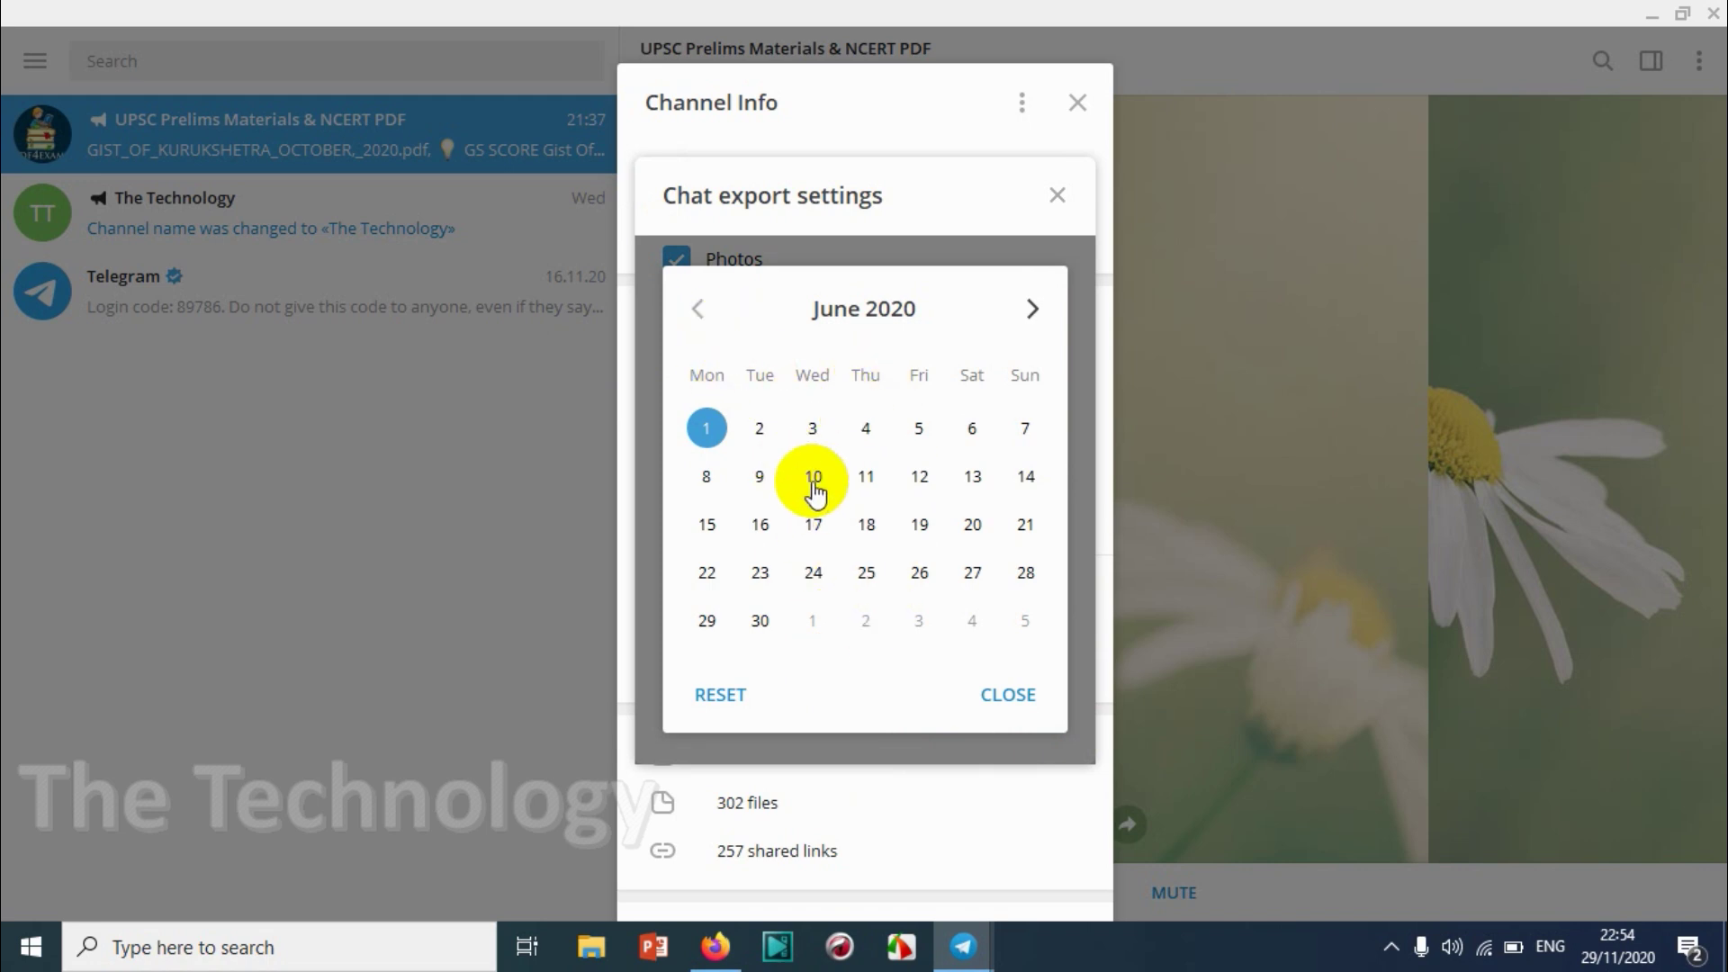
pyautogui.click(762, 620)
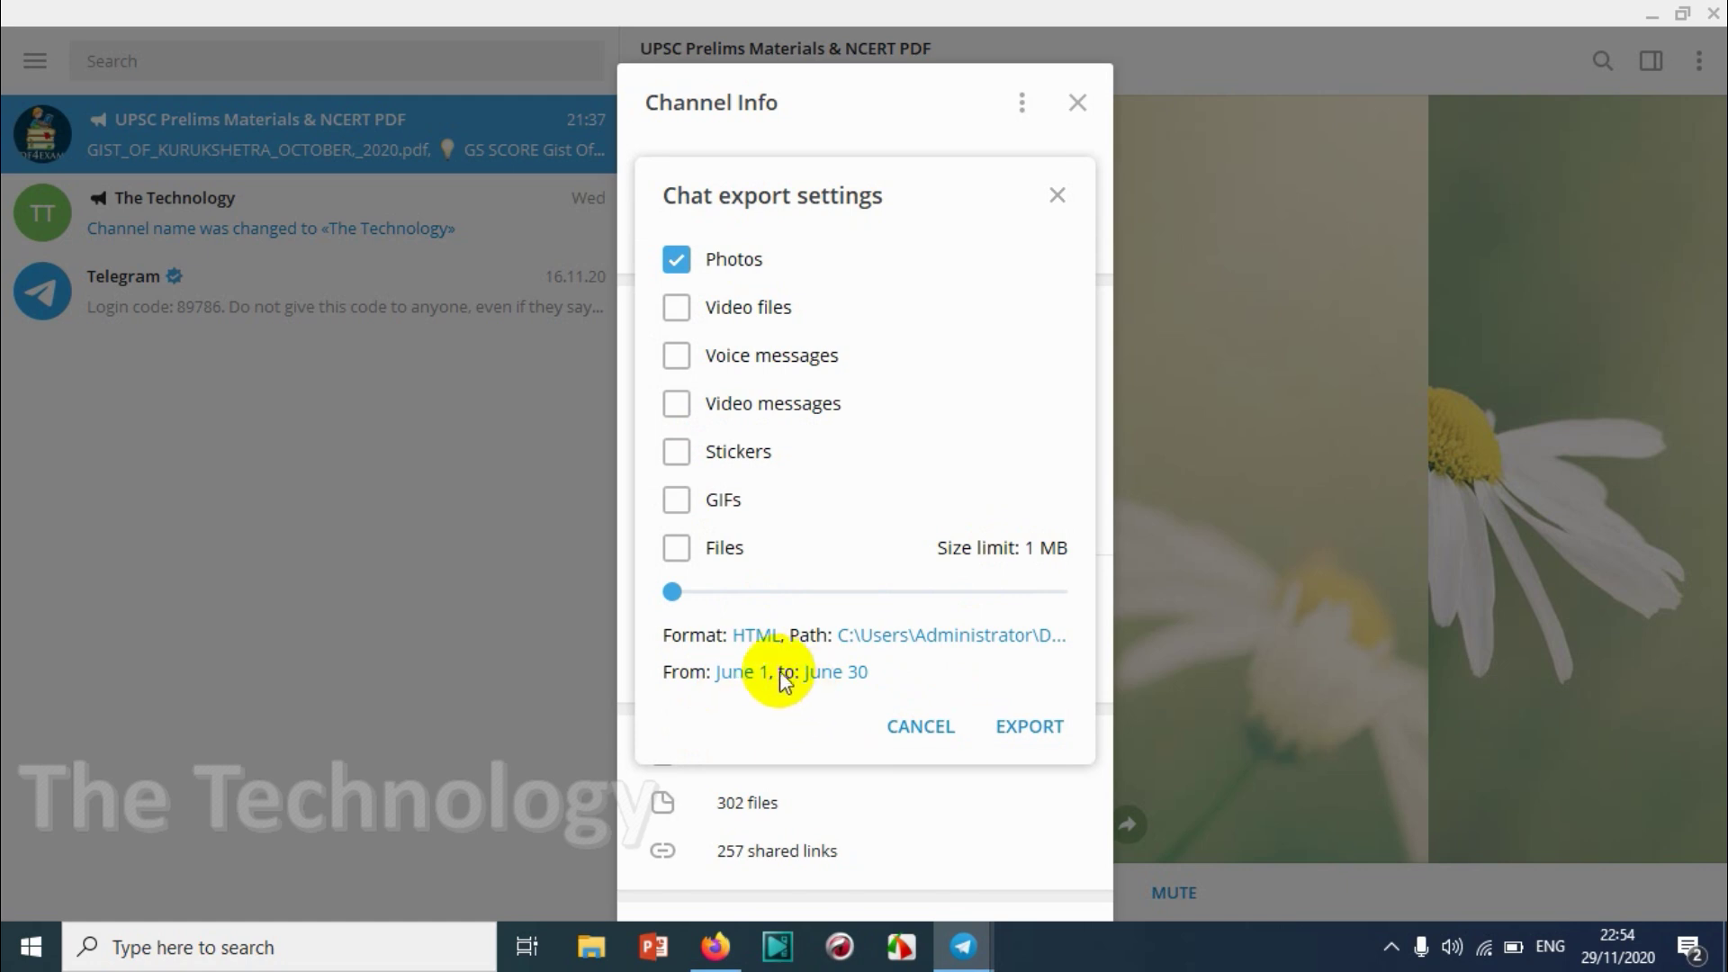
pyautogui.click(830, 672)
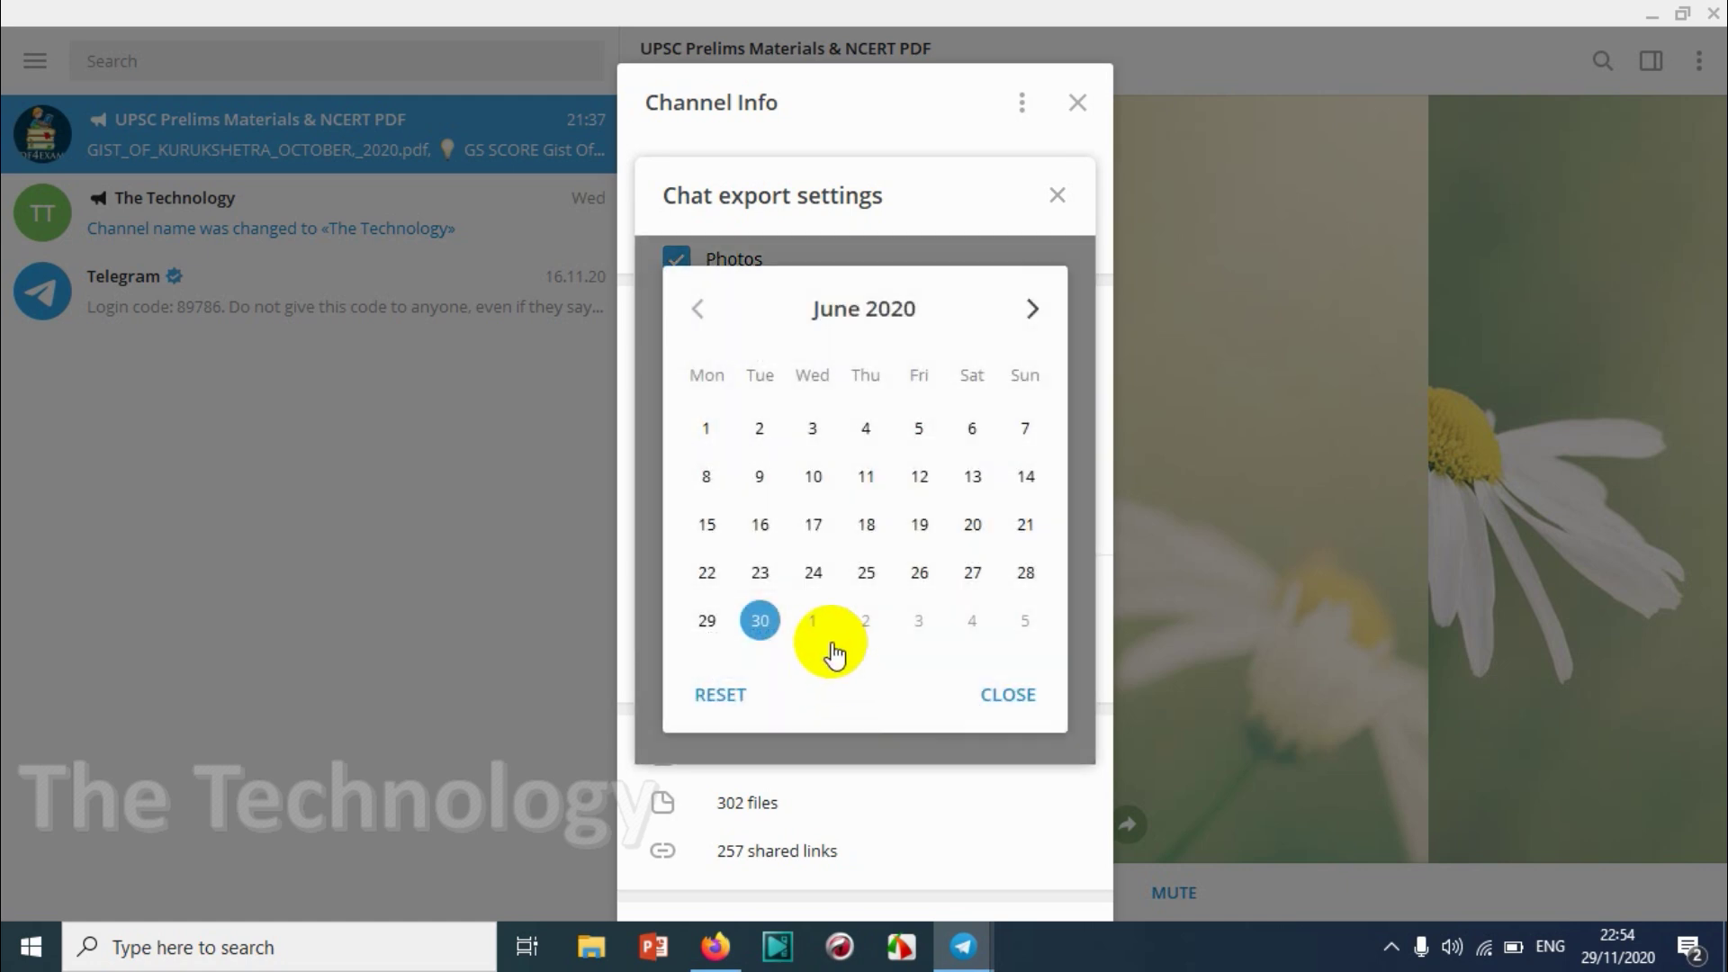
pyautogui.click(1034, 315)
pyautogui.click(1034, 317)
pyautogui.click(1034, 316)
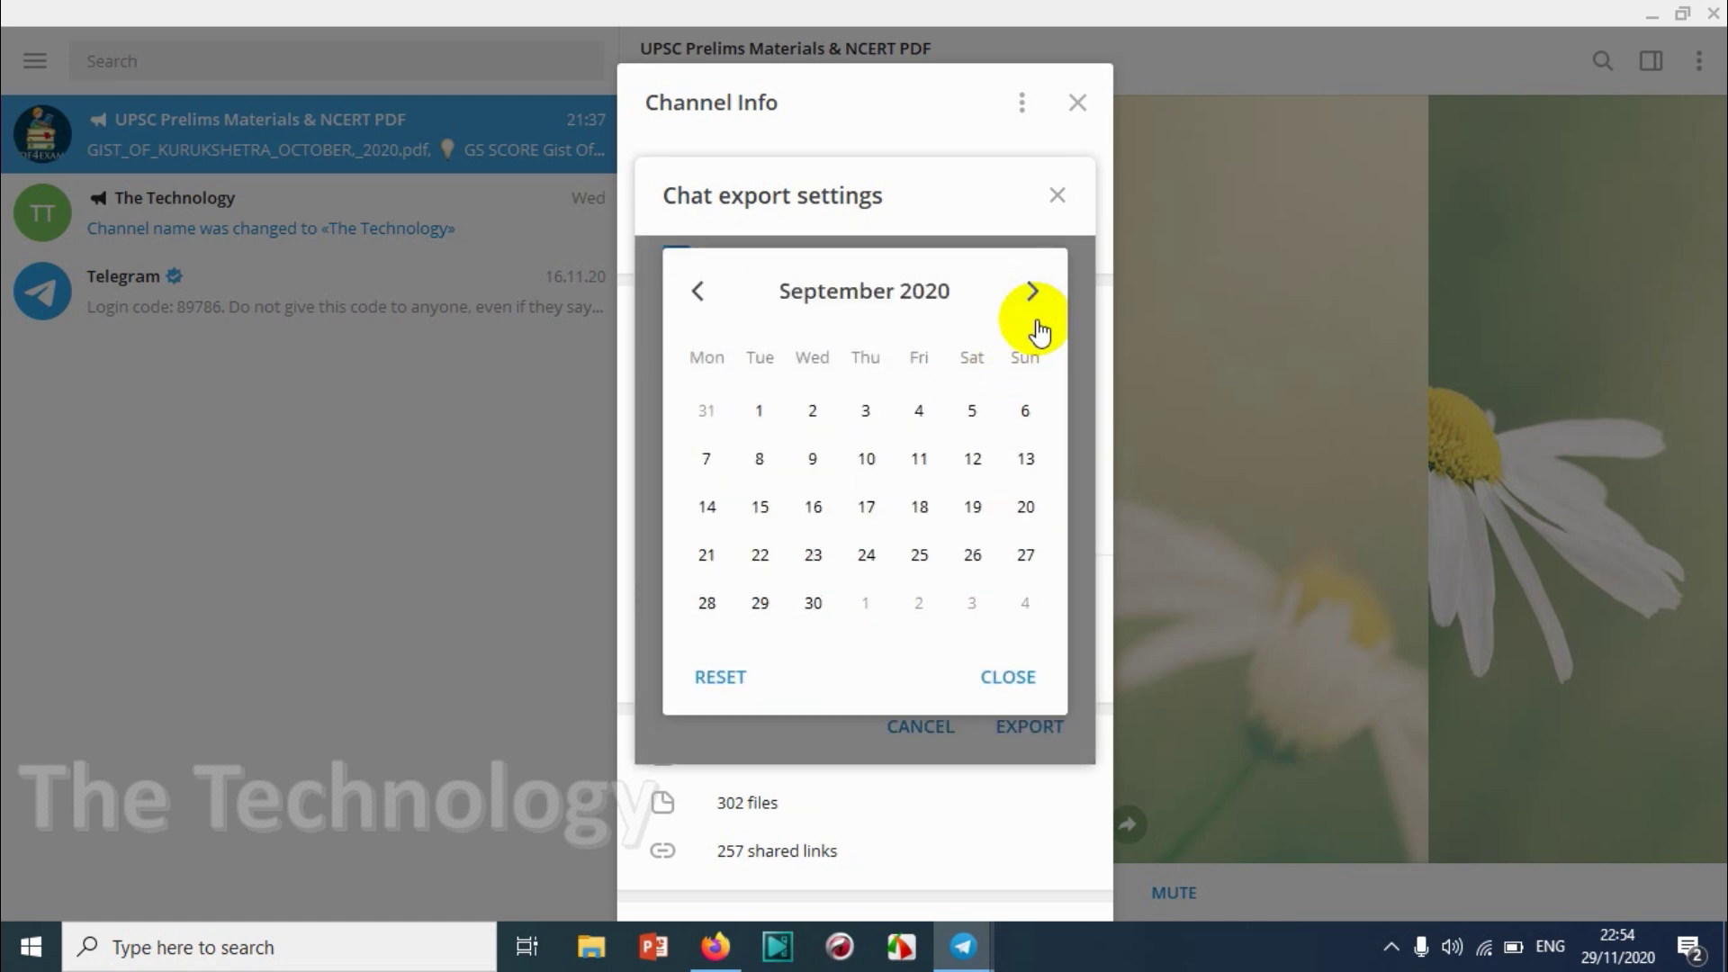
pyautogui.click(813, 603)
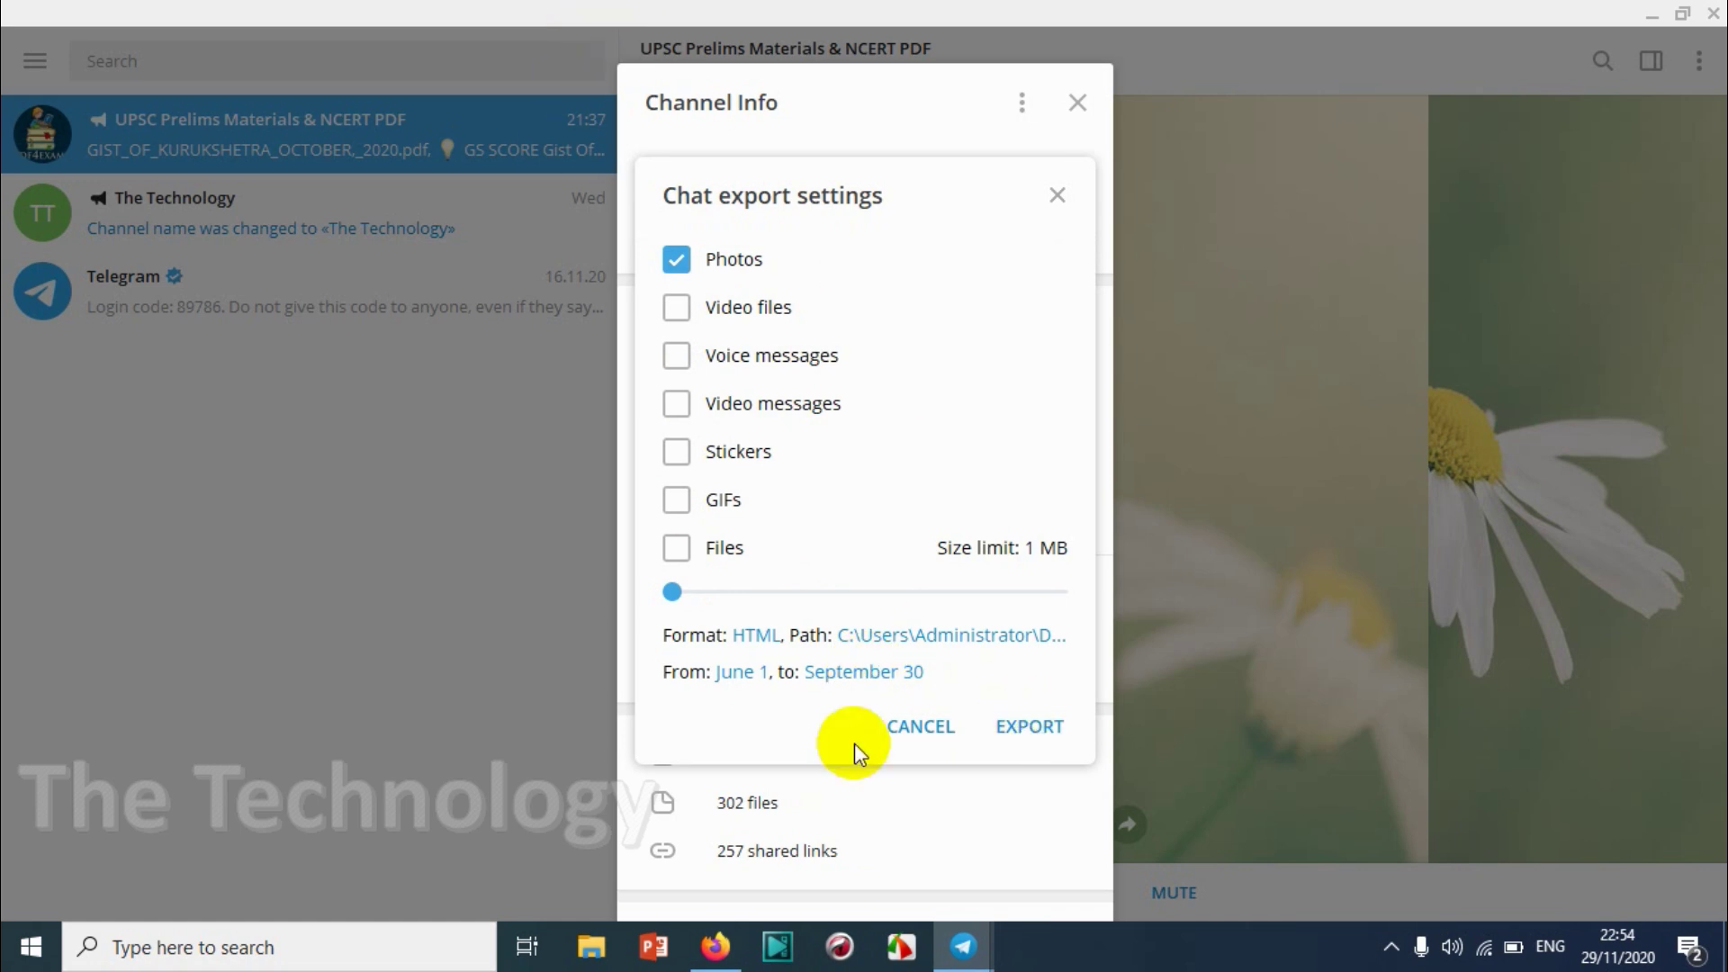
# Run the photo export until it reports 42 files, 141.9 KB, exported
pyautogui.click(1008, 732)
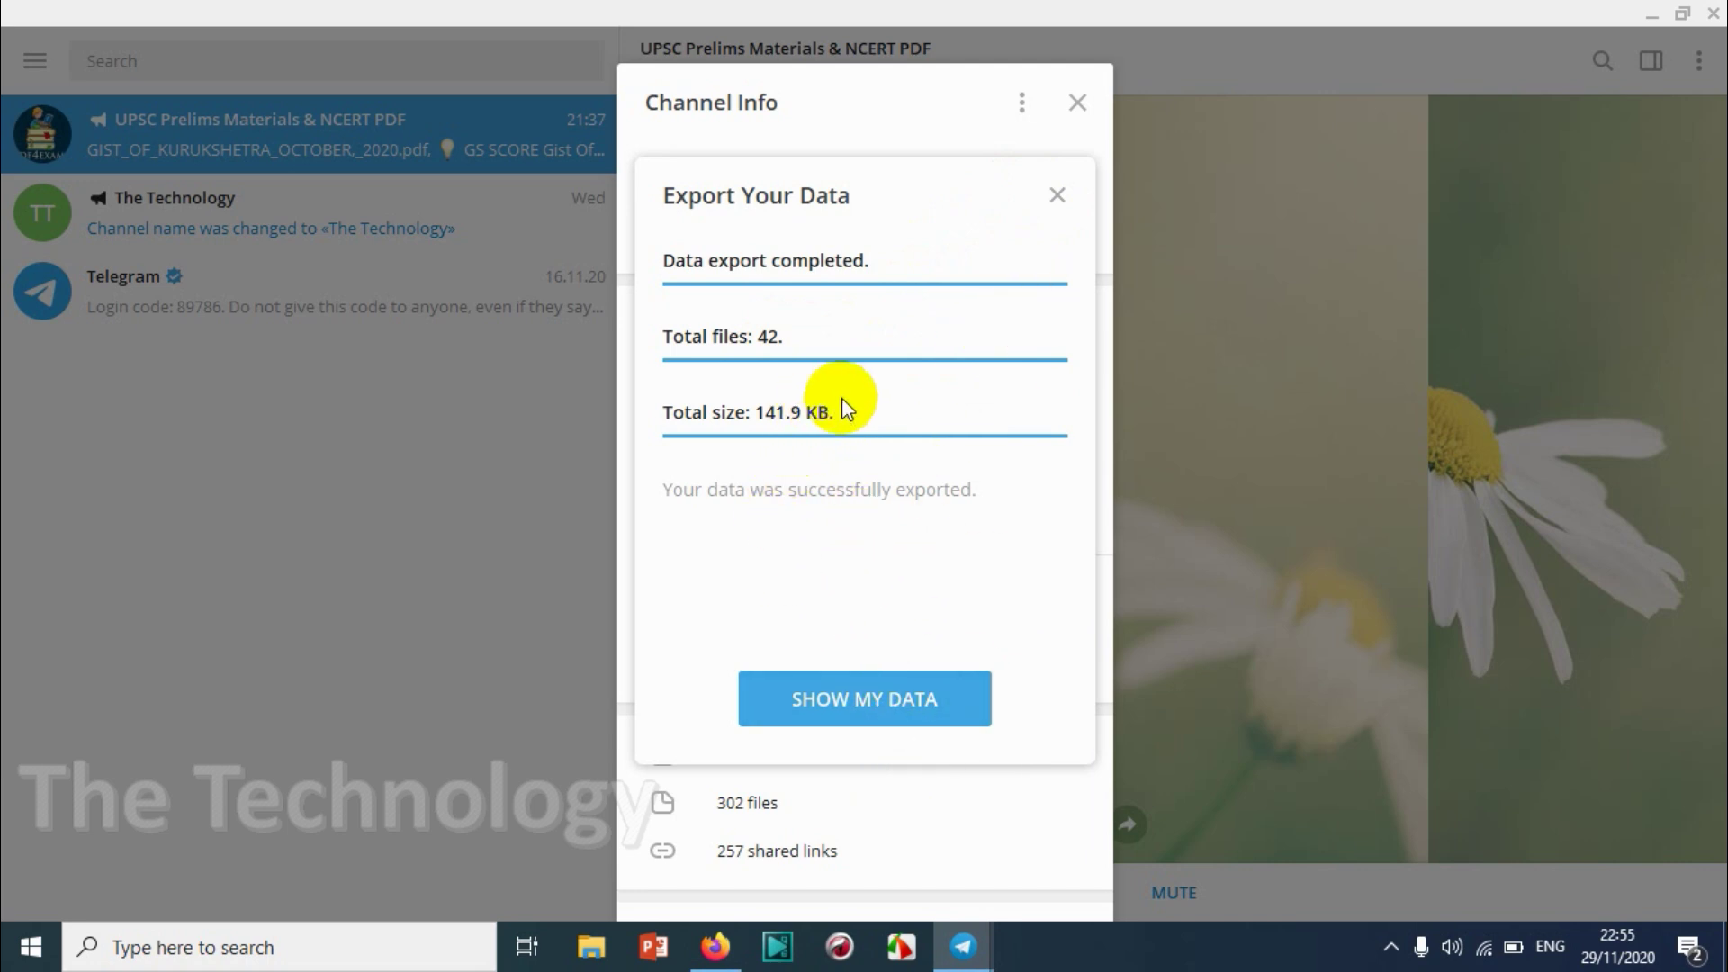
# Open the exported messages.html in Firefox and scroll through the September 2020 posts
pyautogui.click(857, 700)
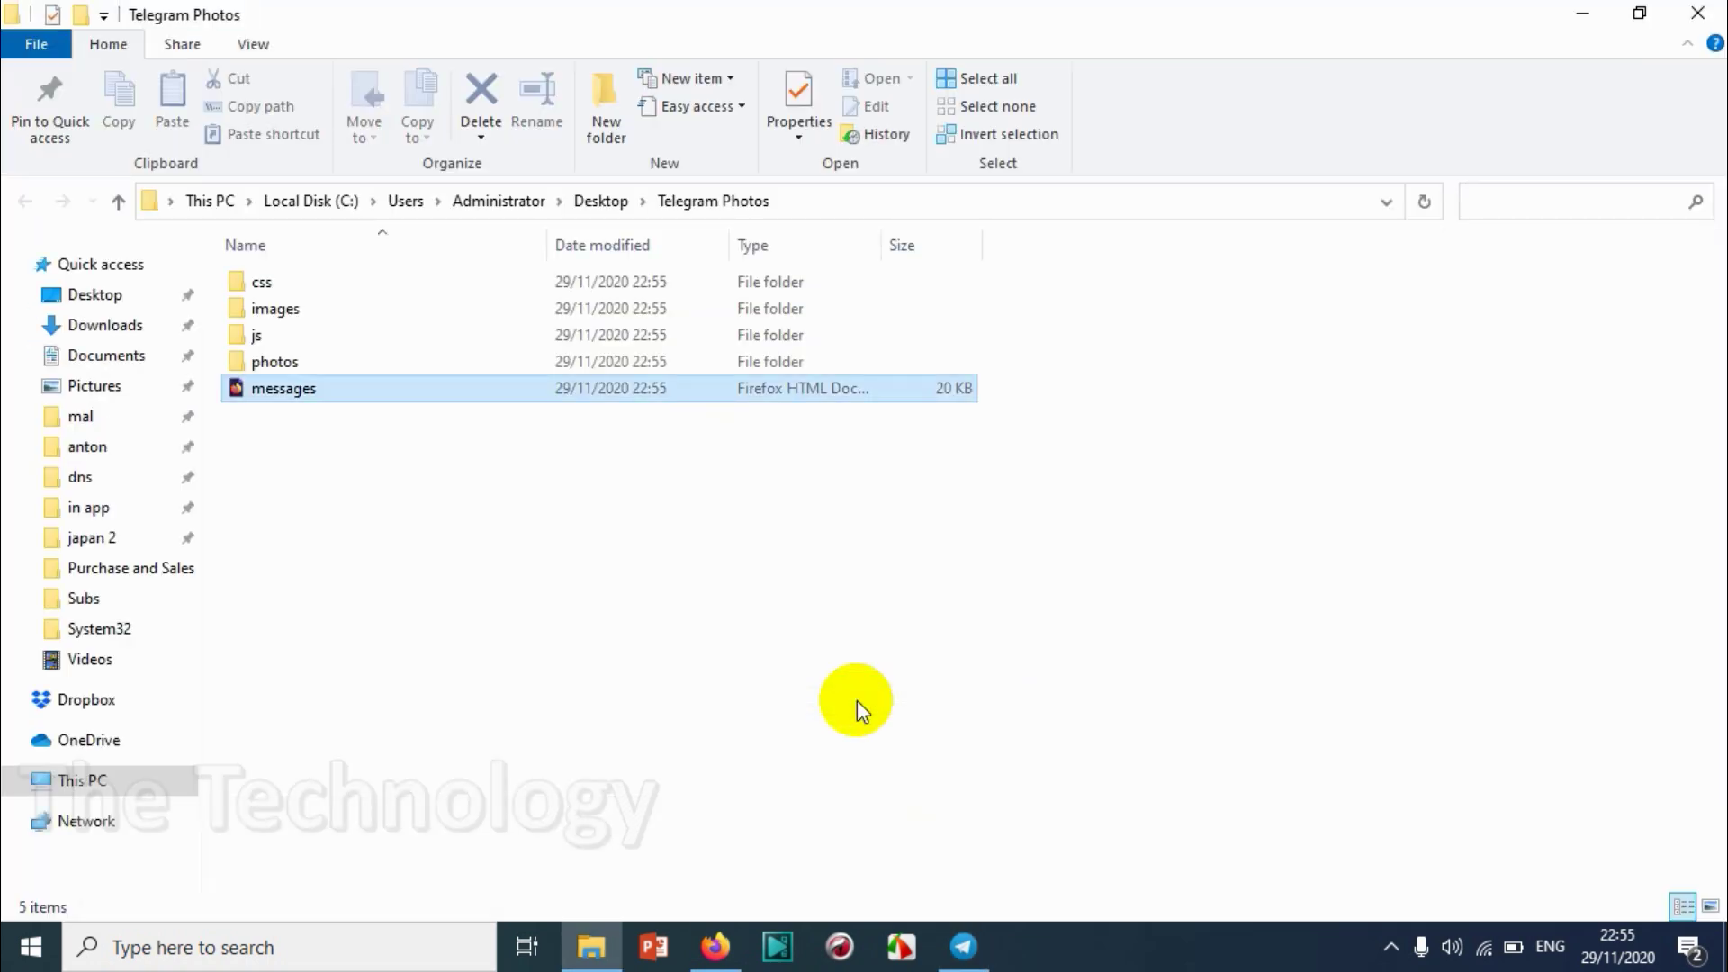
pyautogui.doubleClick(358, 392)
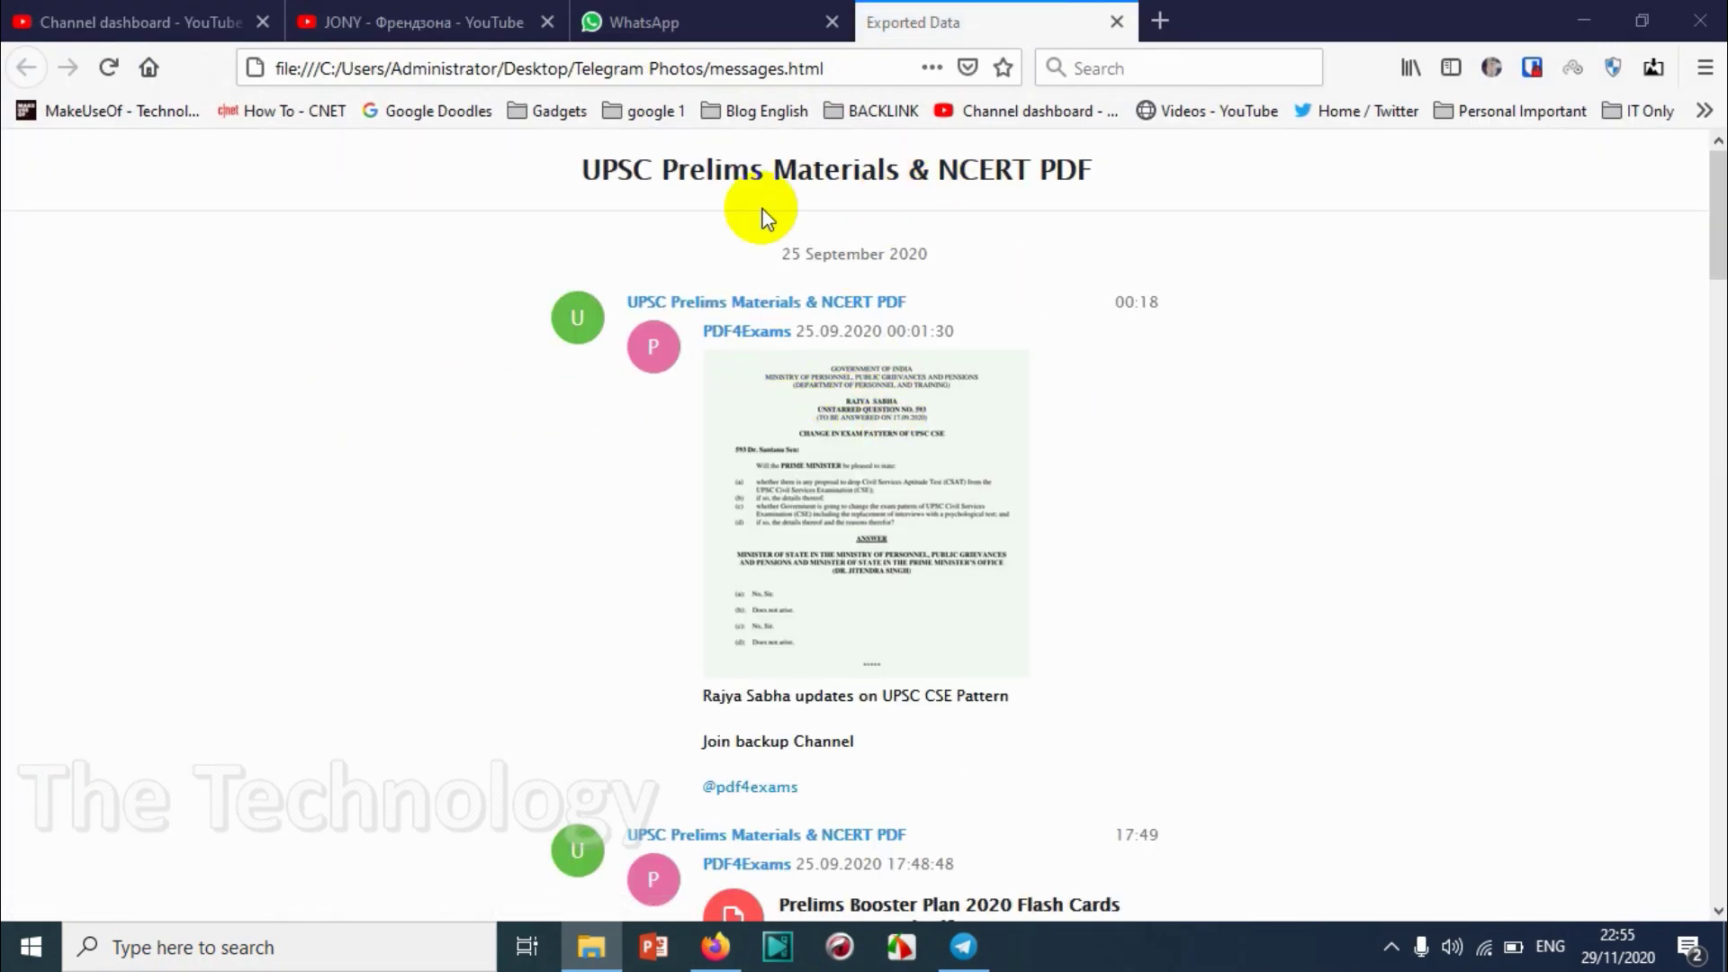
pyautogui.scroll(-2, 997, 495)
pyautogui.scroll(-15, 997, 495)
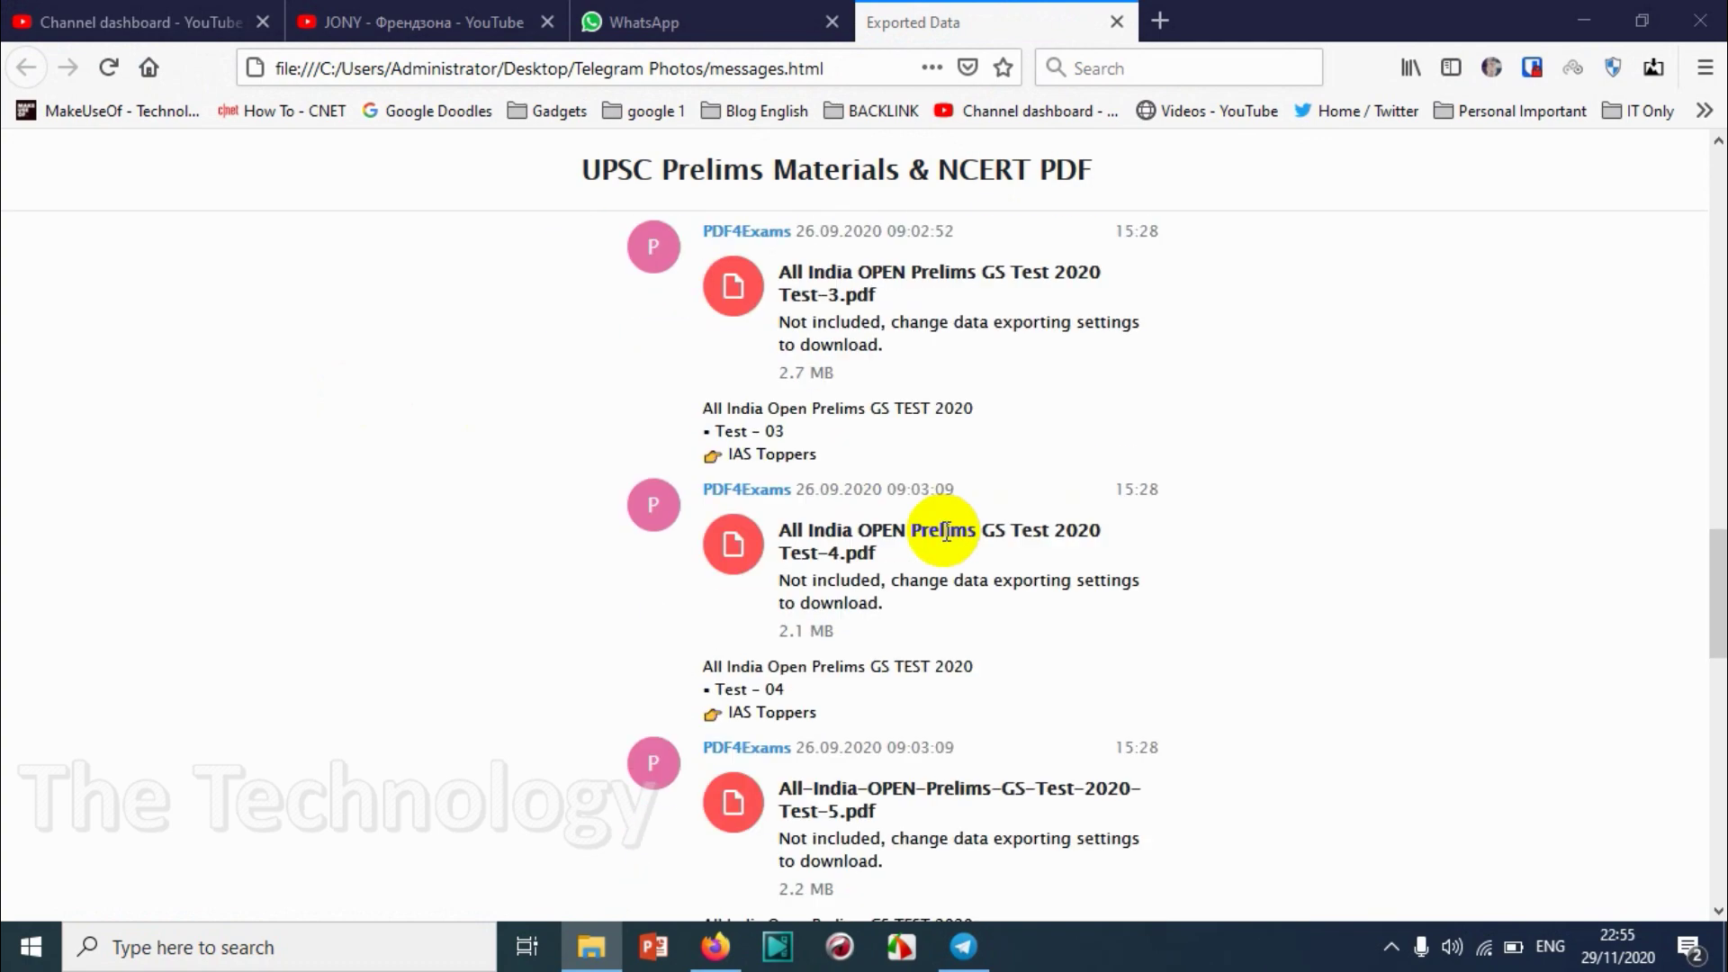
pyautogui.scroll(-10, 957, 450)
pyautogui.scroll(20, 957, 378)
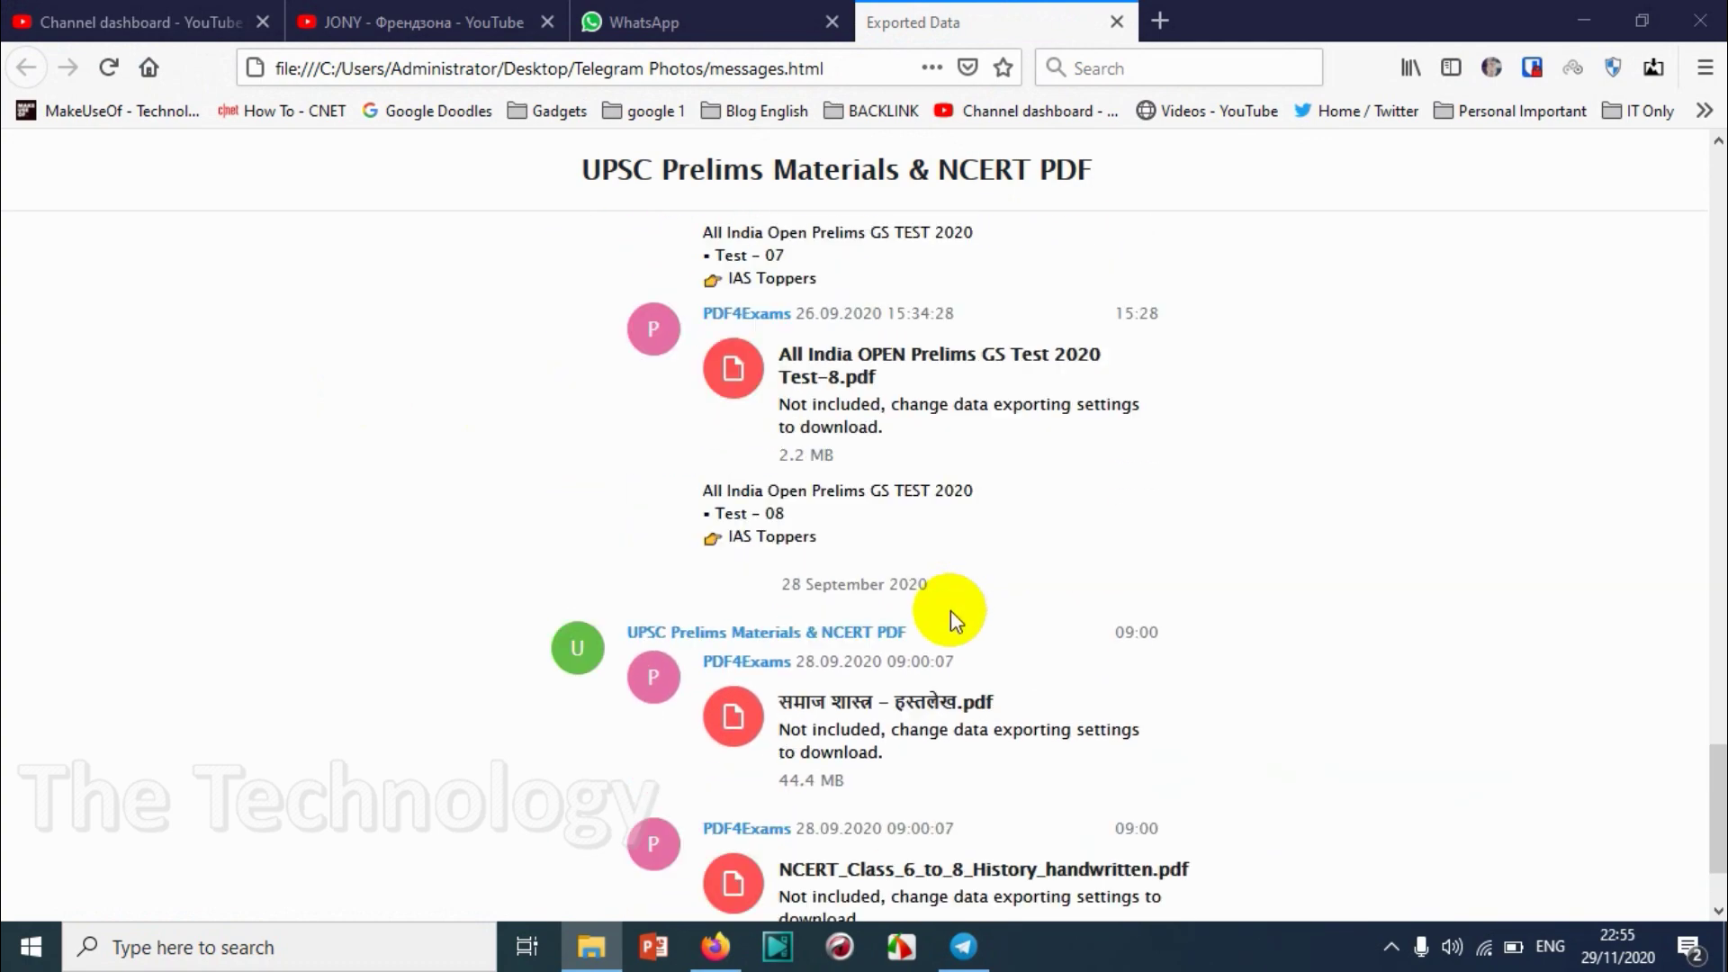
pyautogui.scroll(10, 937, 450)
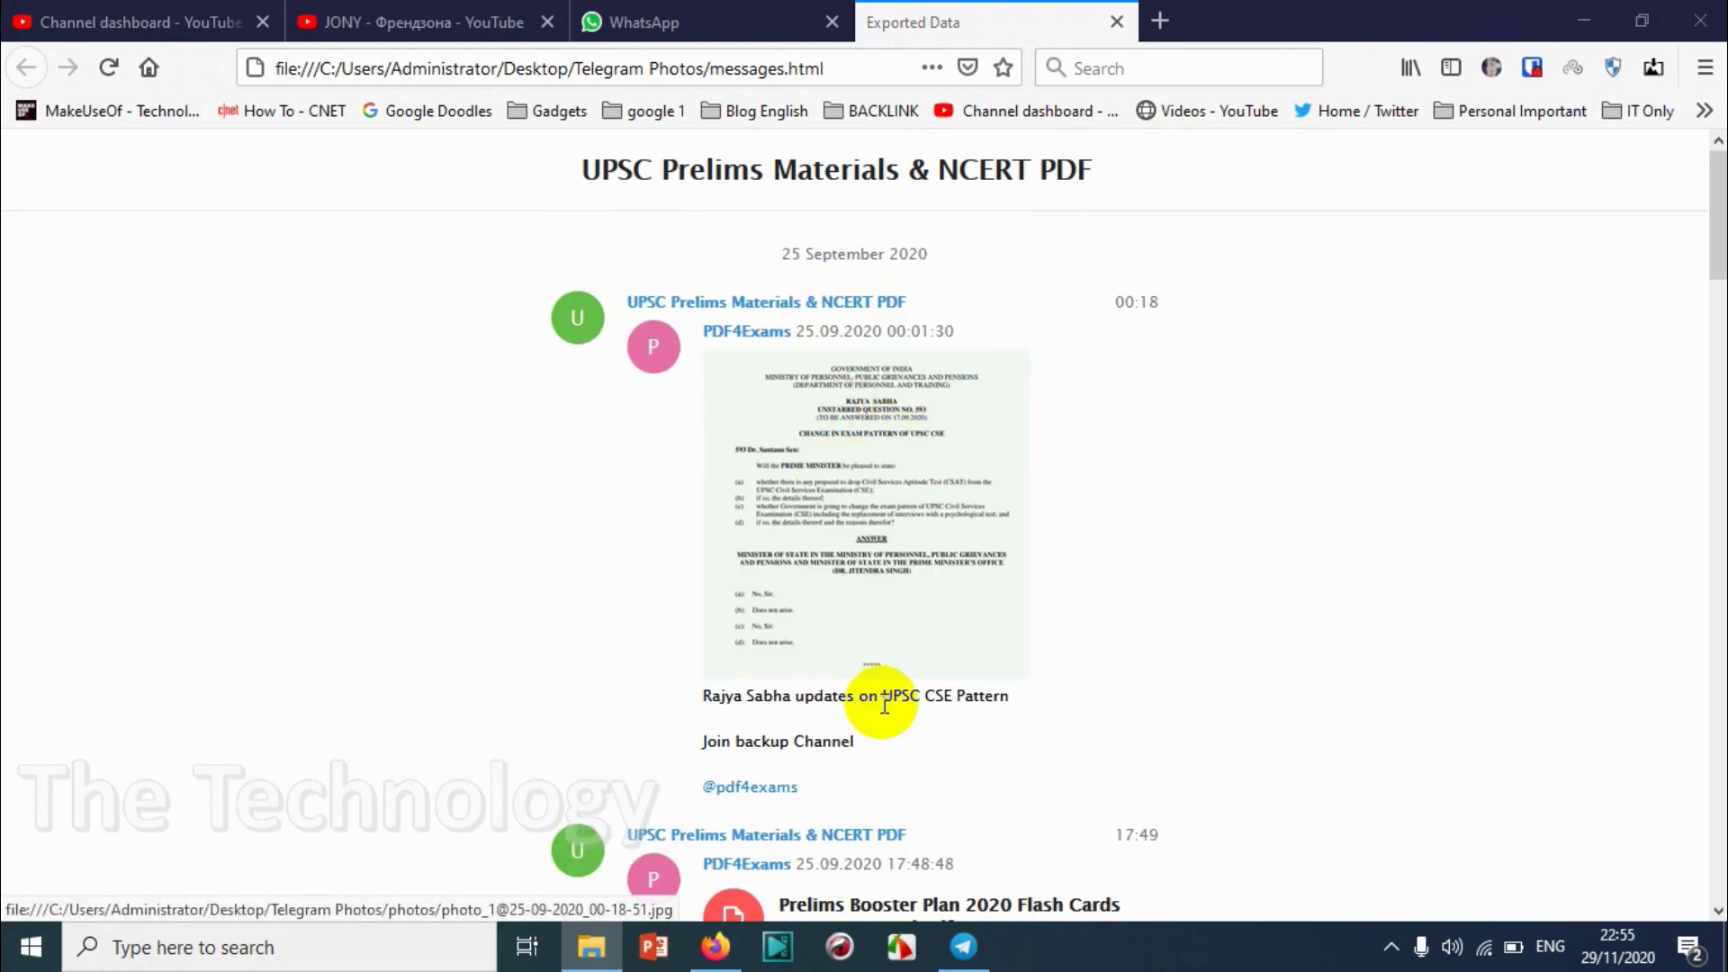
pyautogui.scroll(-8, 878, 720)
# Minimize Firefox, view the exported images in the photos subfolder, then return to Telegram Photos
pyautogui.click(1584, 20)
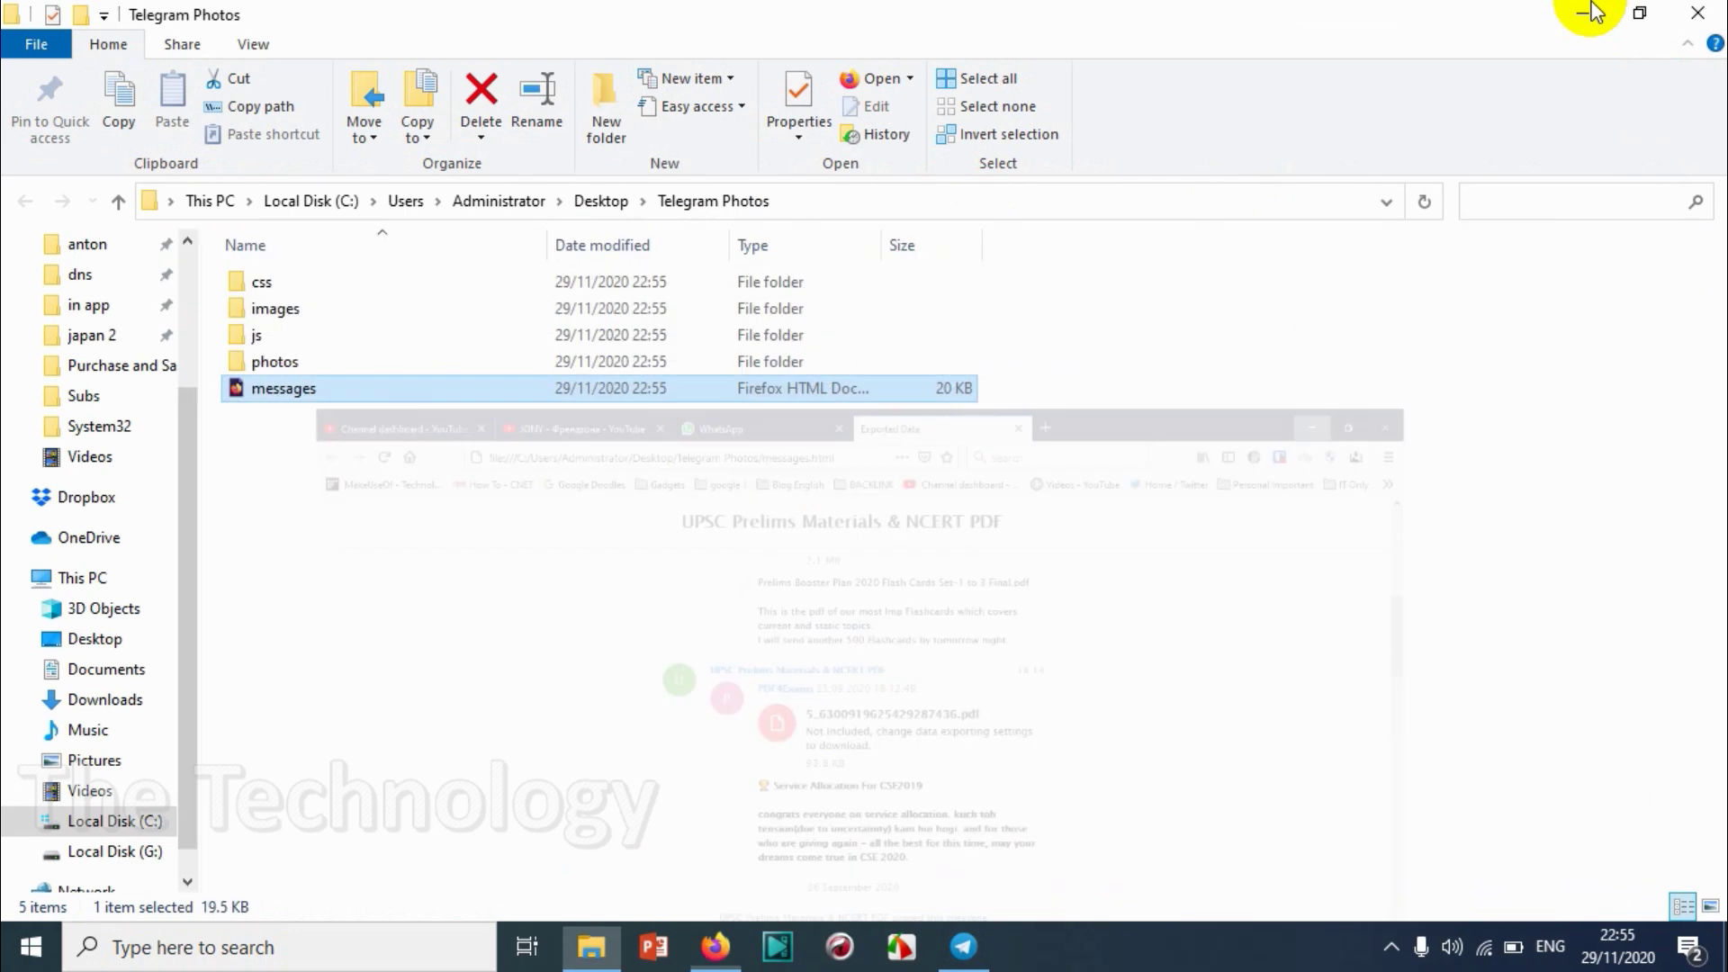
pyautogui.doubleClick(259, 361)
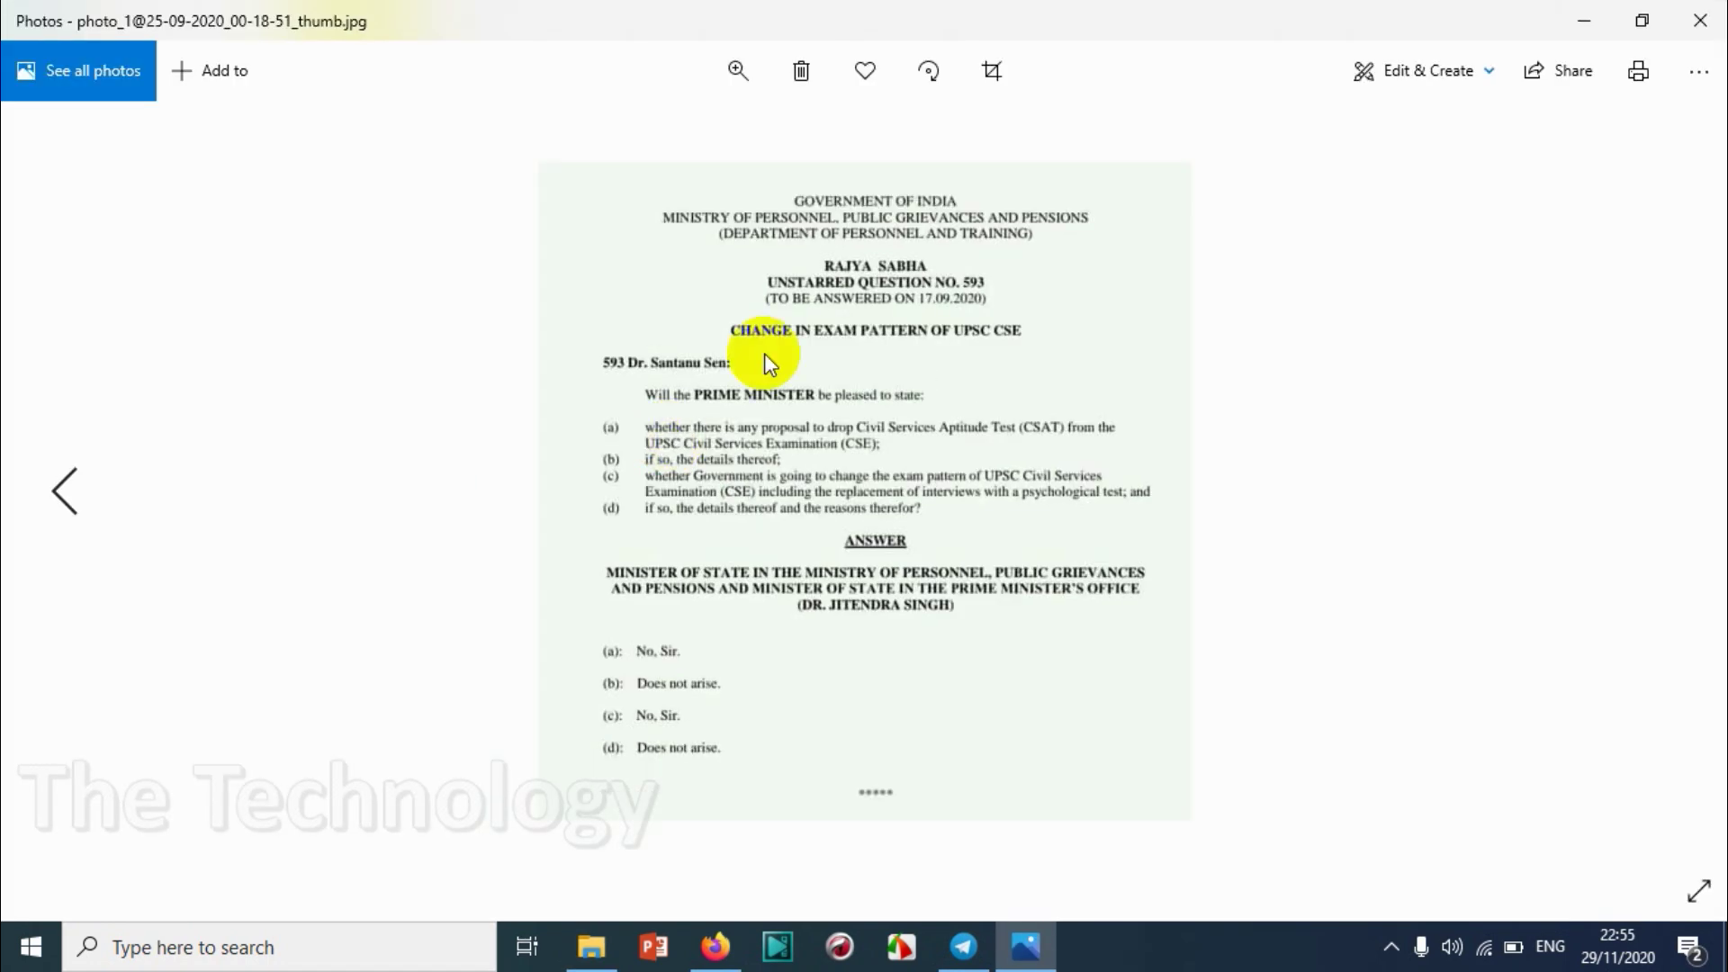
pyautogui.click(1712, 31)
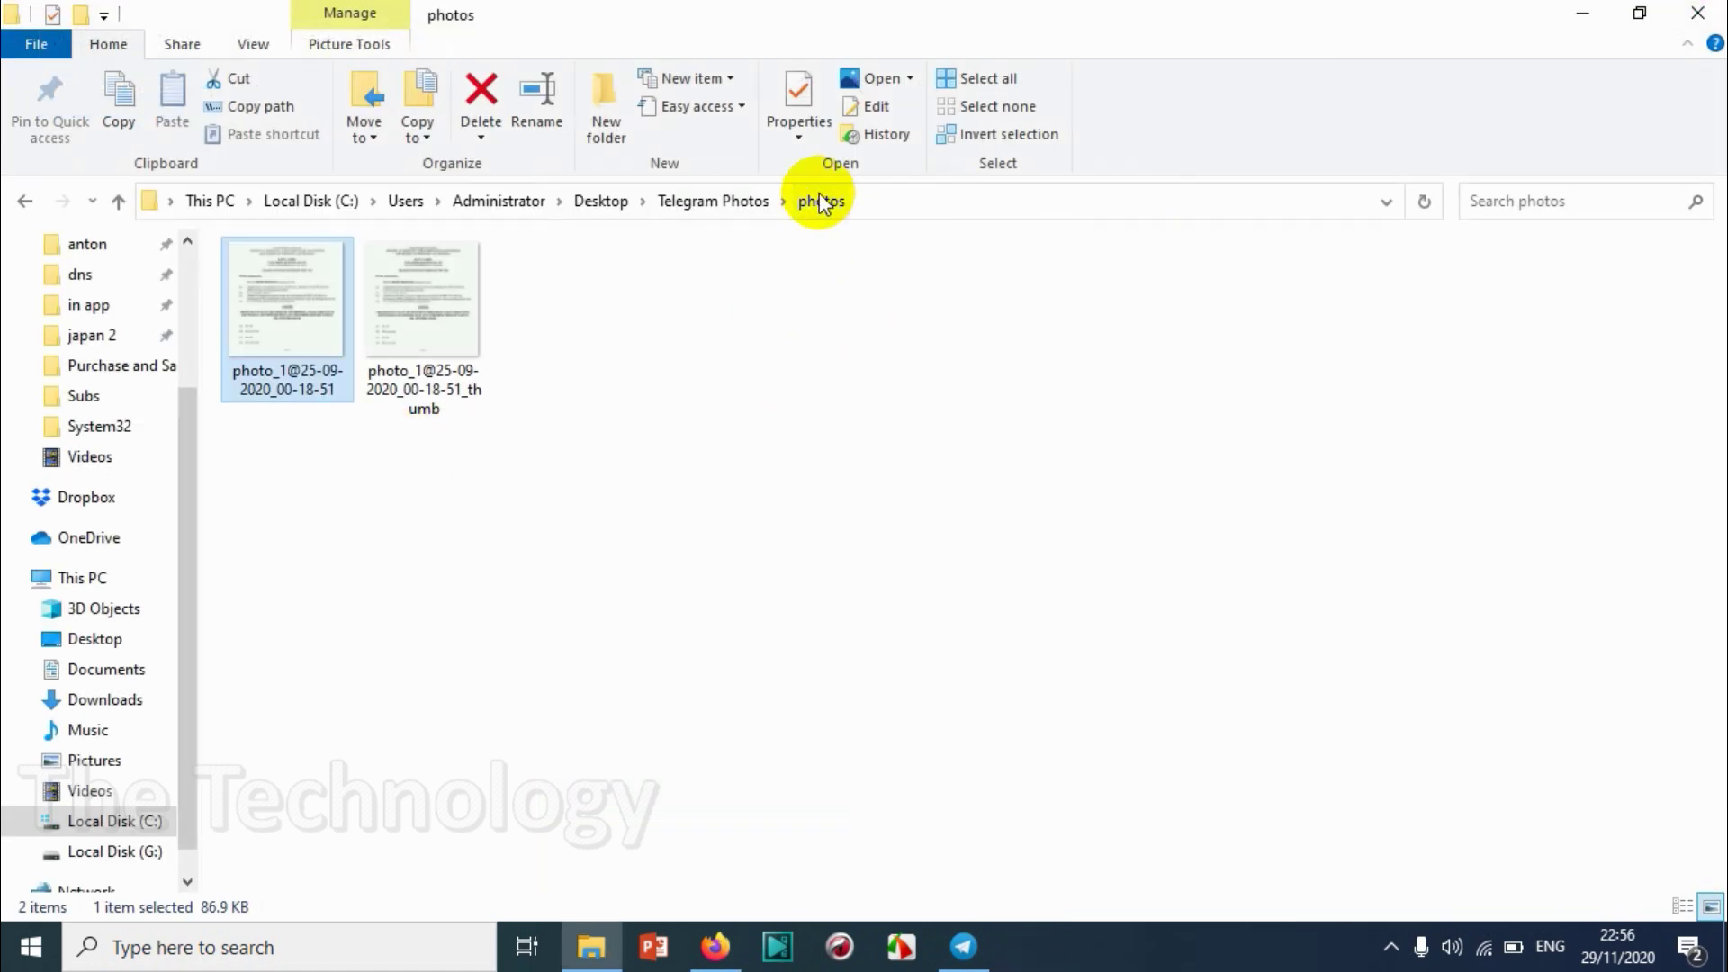
pyautogui.click(697, 201)
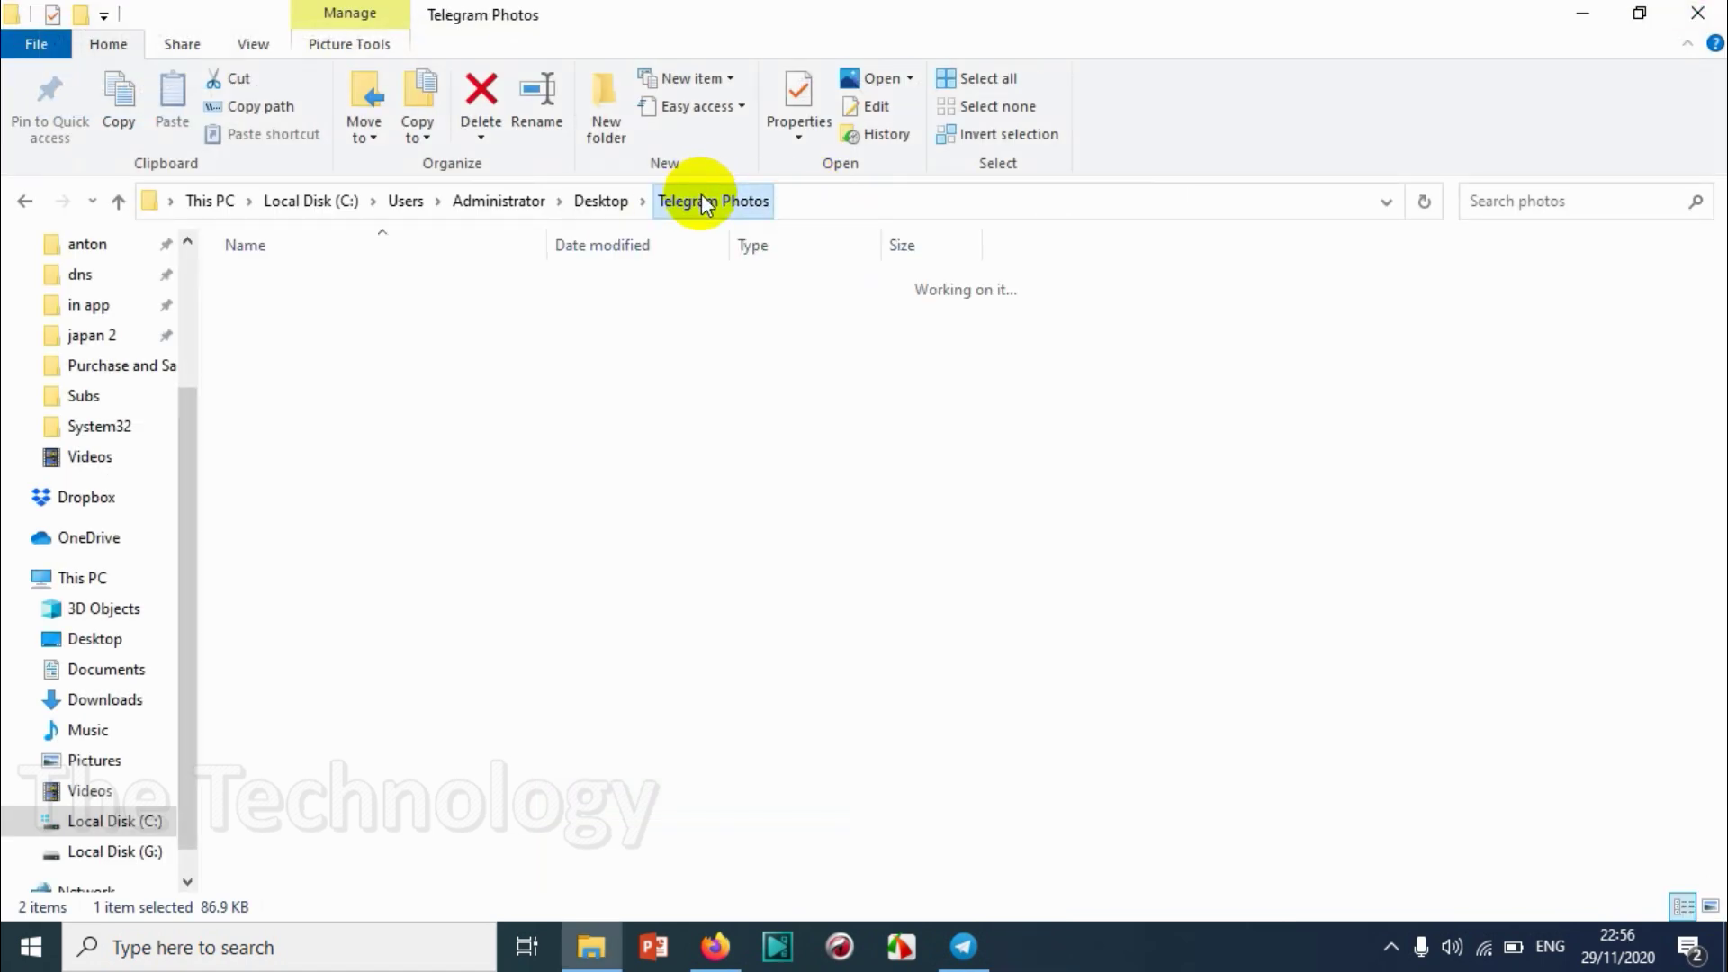
# Reopen the channel's export history settings and lower the size limit to 2 MB
pyautogui.click(1582, 13)
pyautogui.scroll(-2, 936, 477)
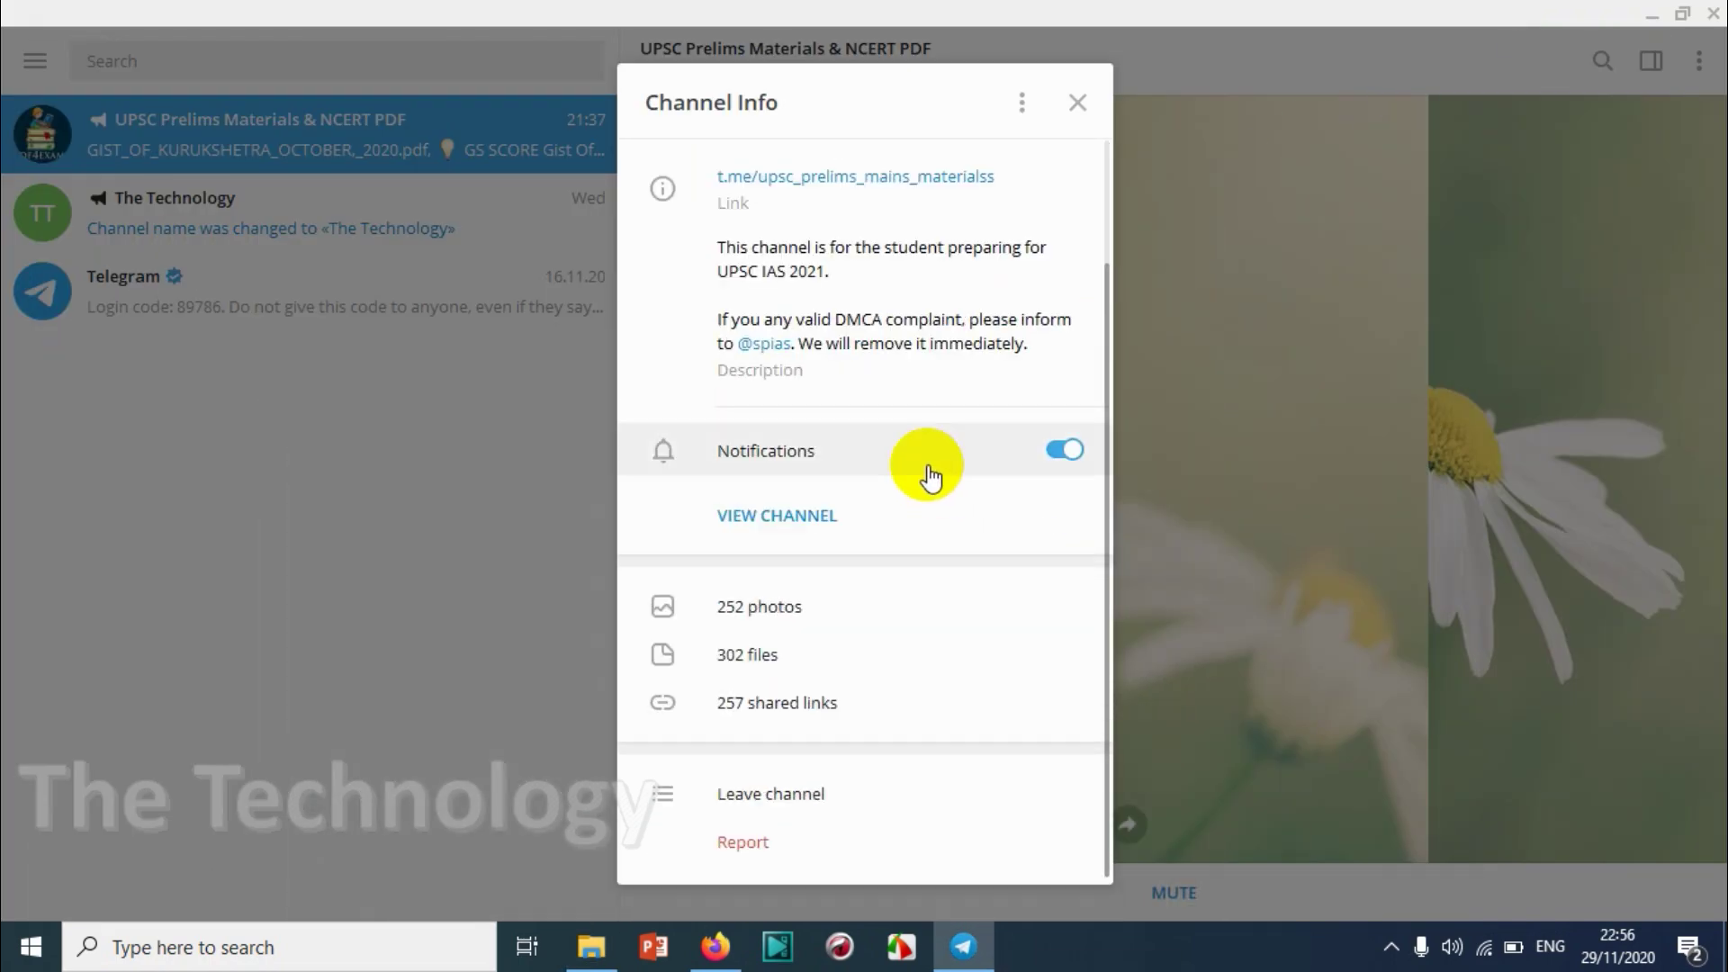
pyautogui.scroll(2, 981, 369)
pyautogui.click(1023, 108)
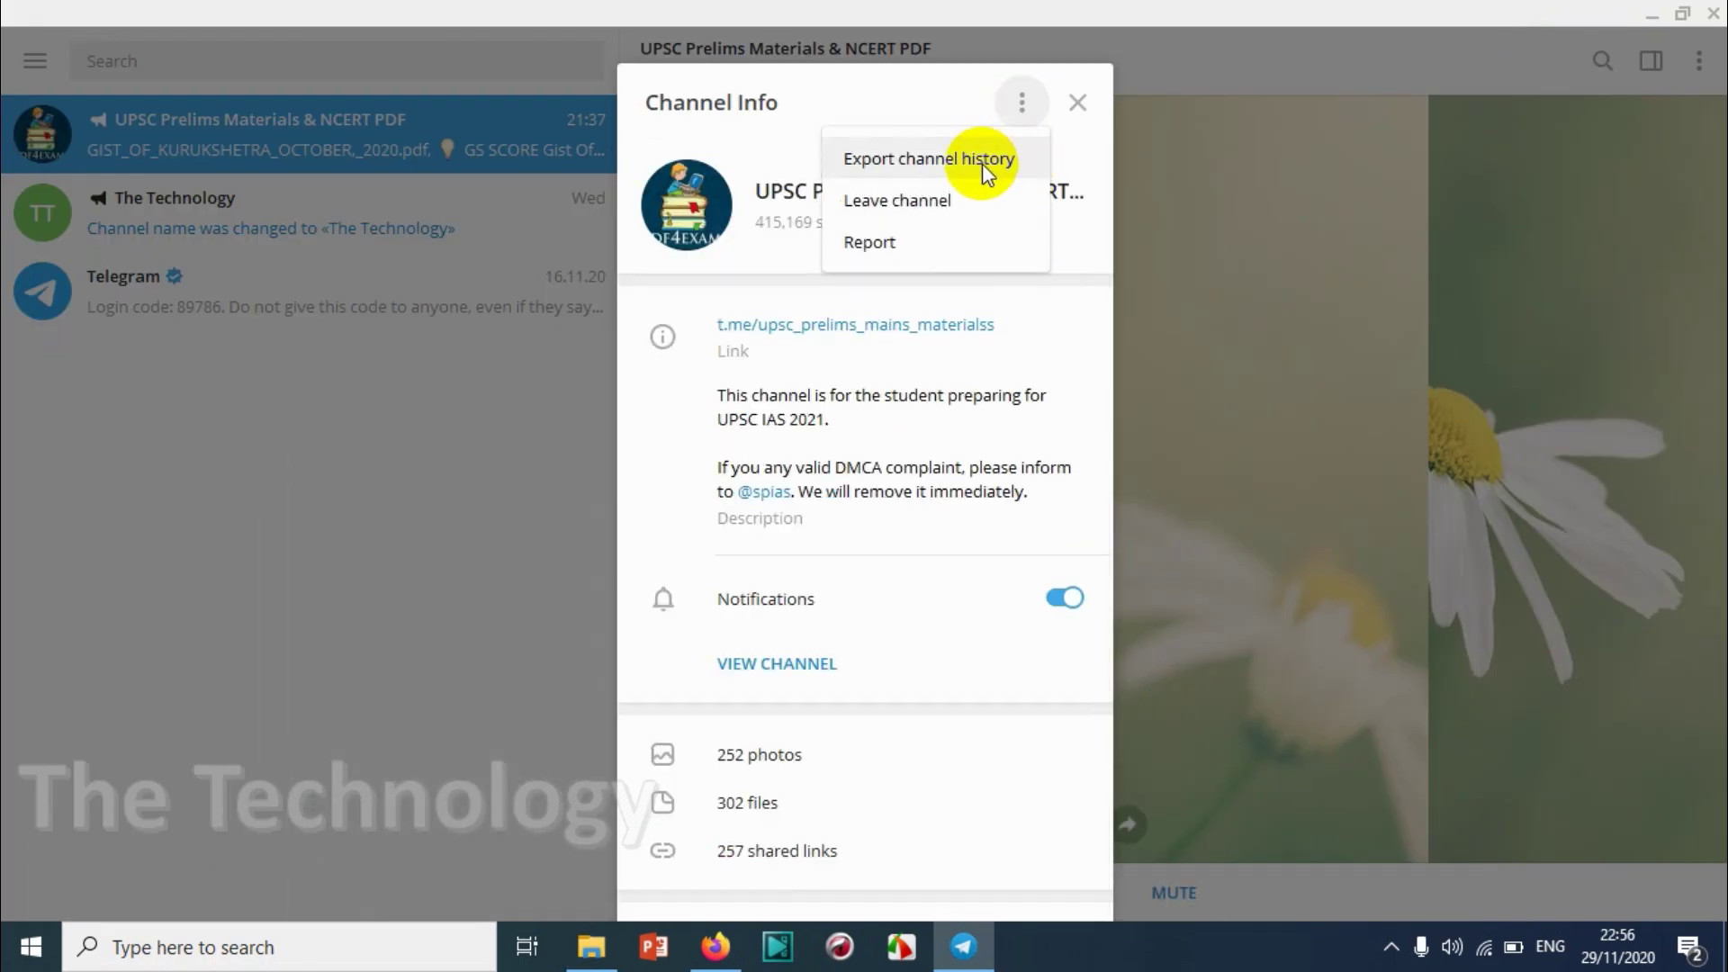
pyautogui.click(981, 167)
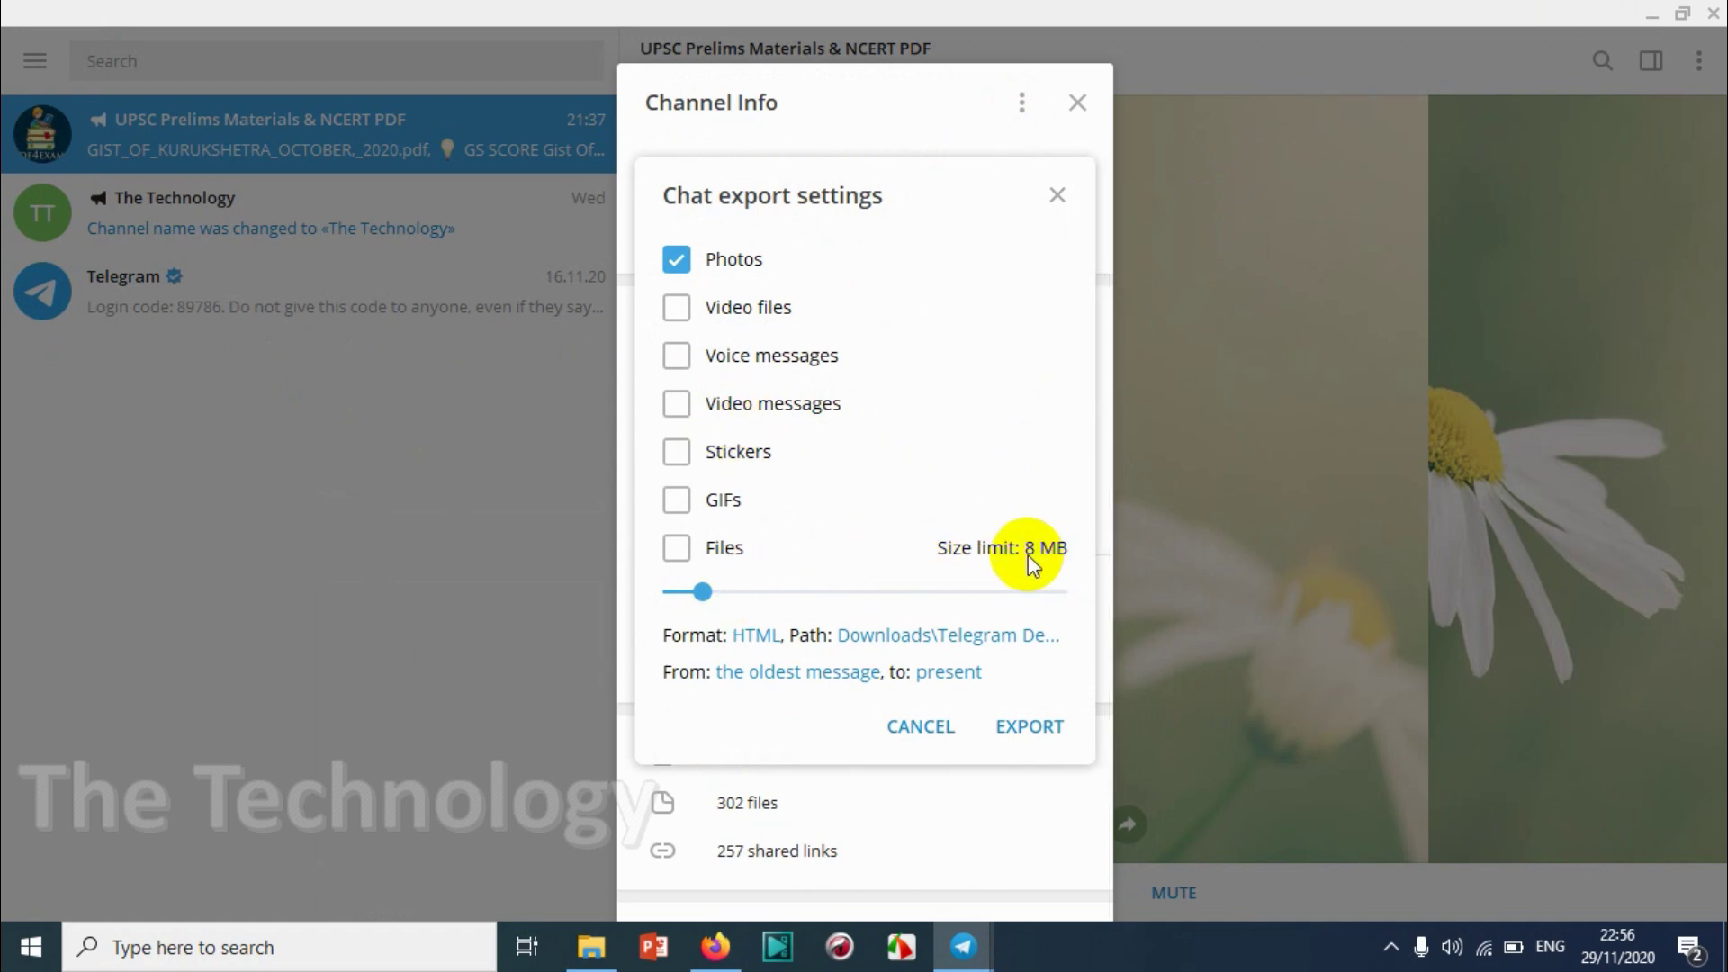
pyautogui.moveTo(708, 597); pyautogui.dragTo(660, 600)
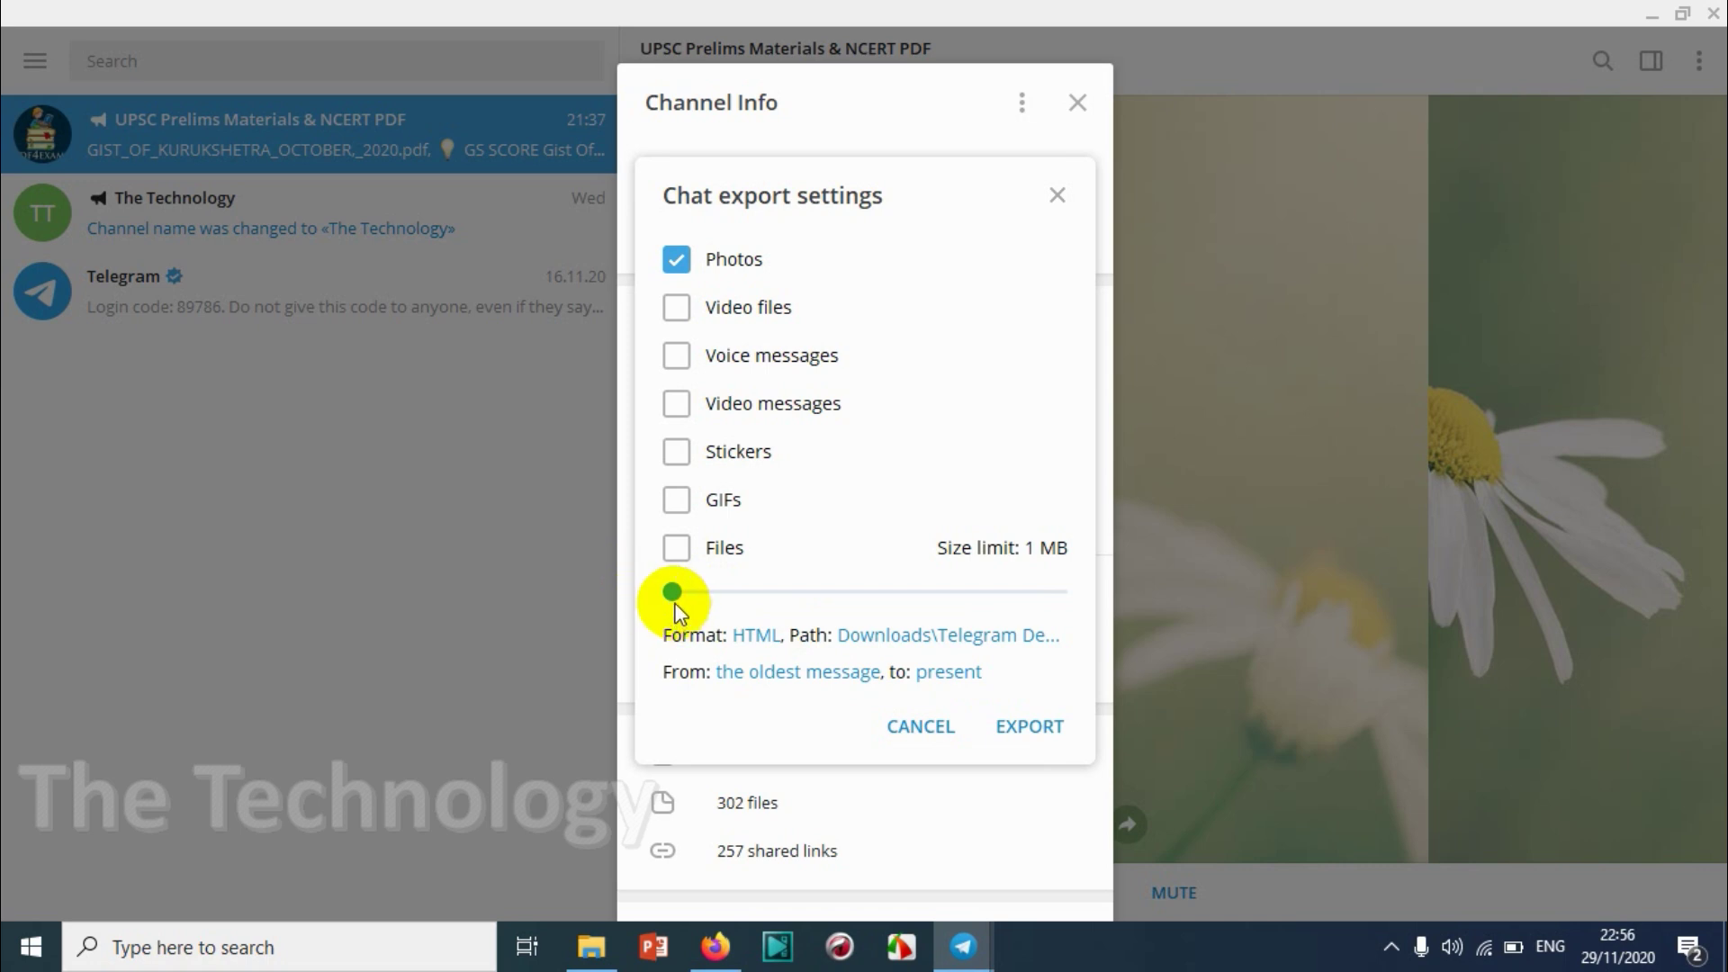
# Set the export start date to November 1, 2019
pyautogui.click(822, 673)
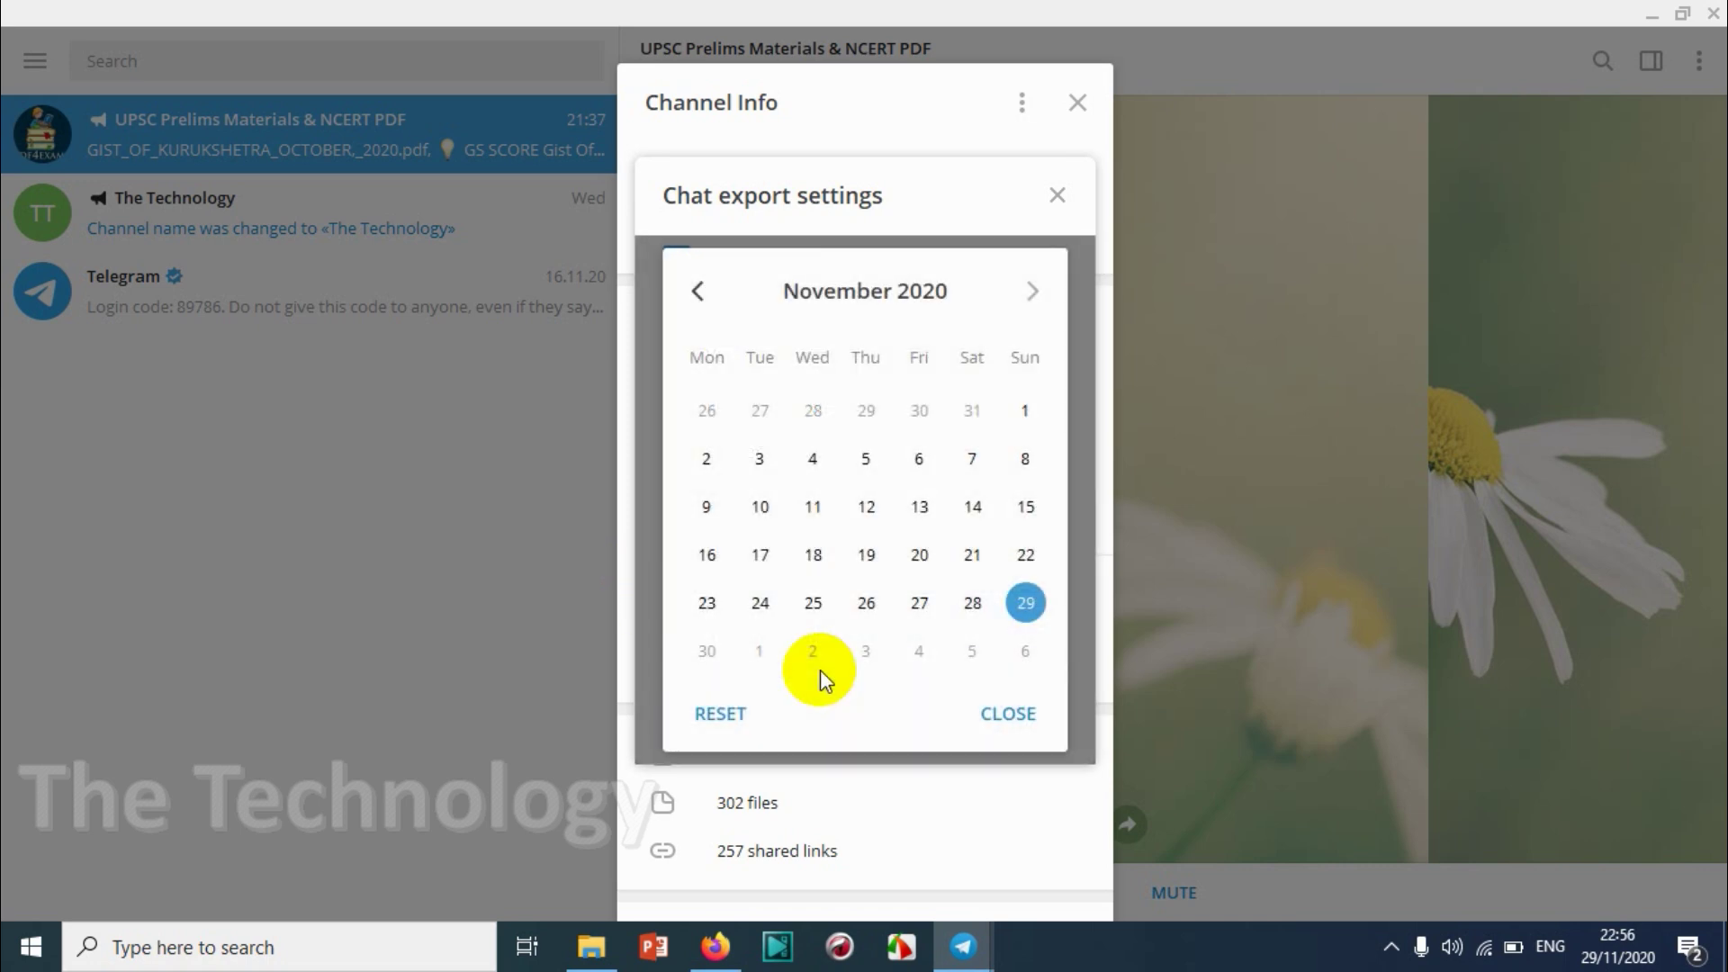
pyautogui.click(701, 293)
pyautogui.click(700, 293)
pyautogui.tripleClick(701, 292)
pyautogui.doubleClick(700, 293)
pyautogui.tripleClick(701, 293)
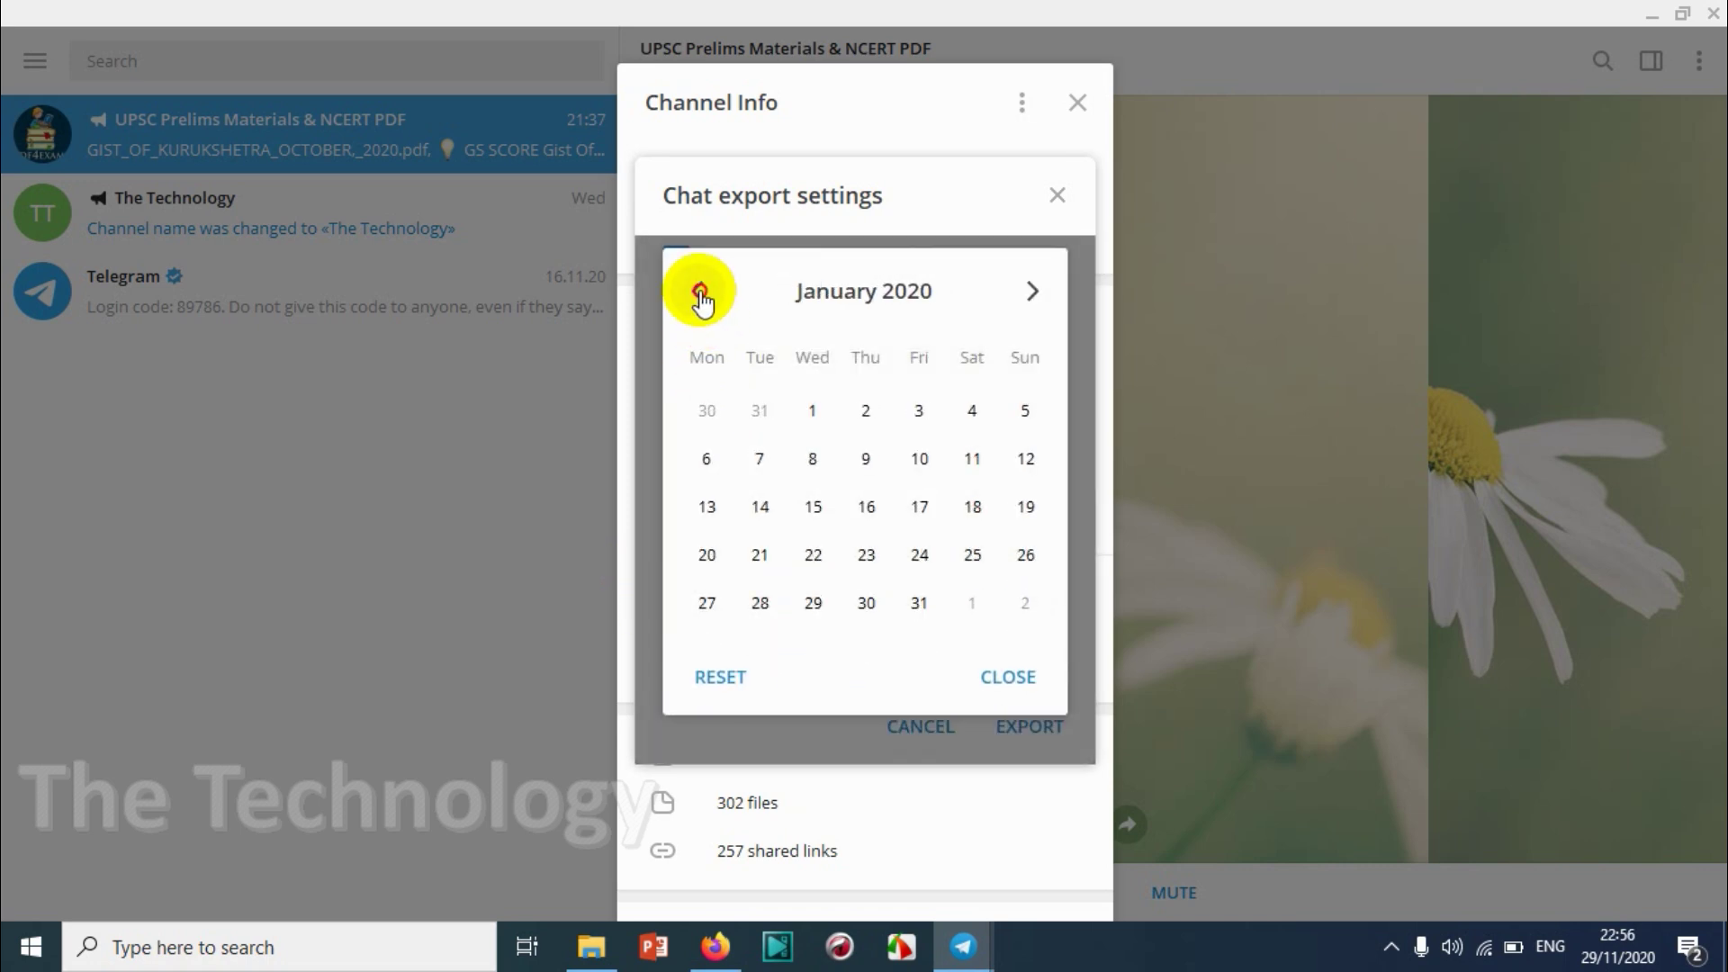
pyautogui.doubleClick(700, 293)
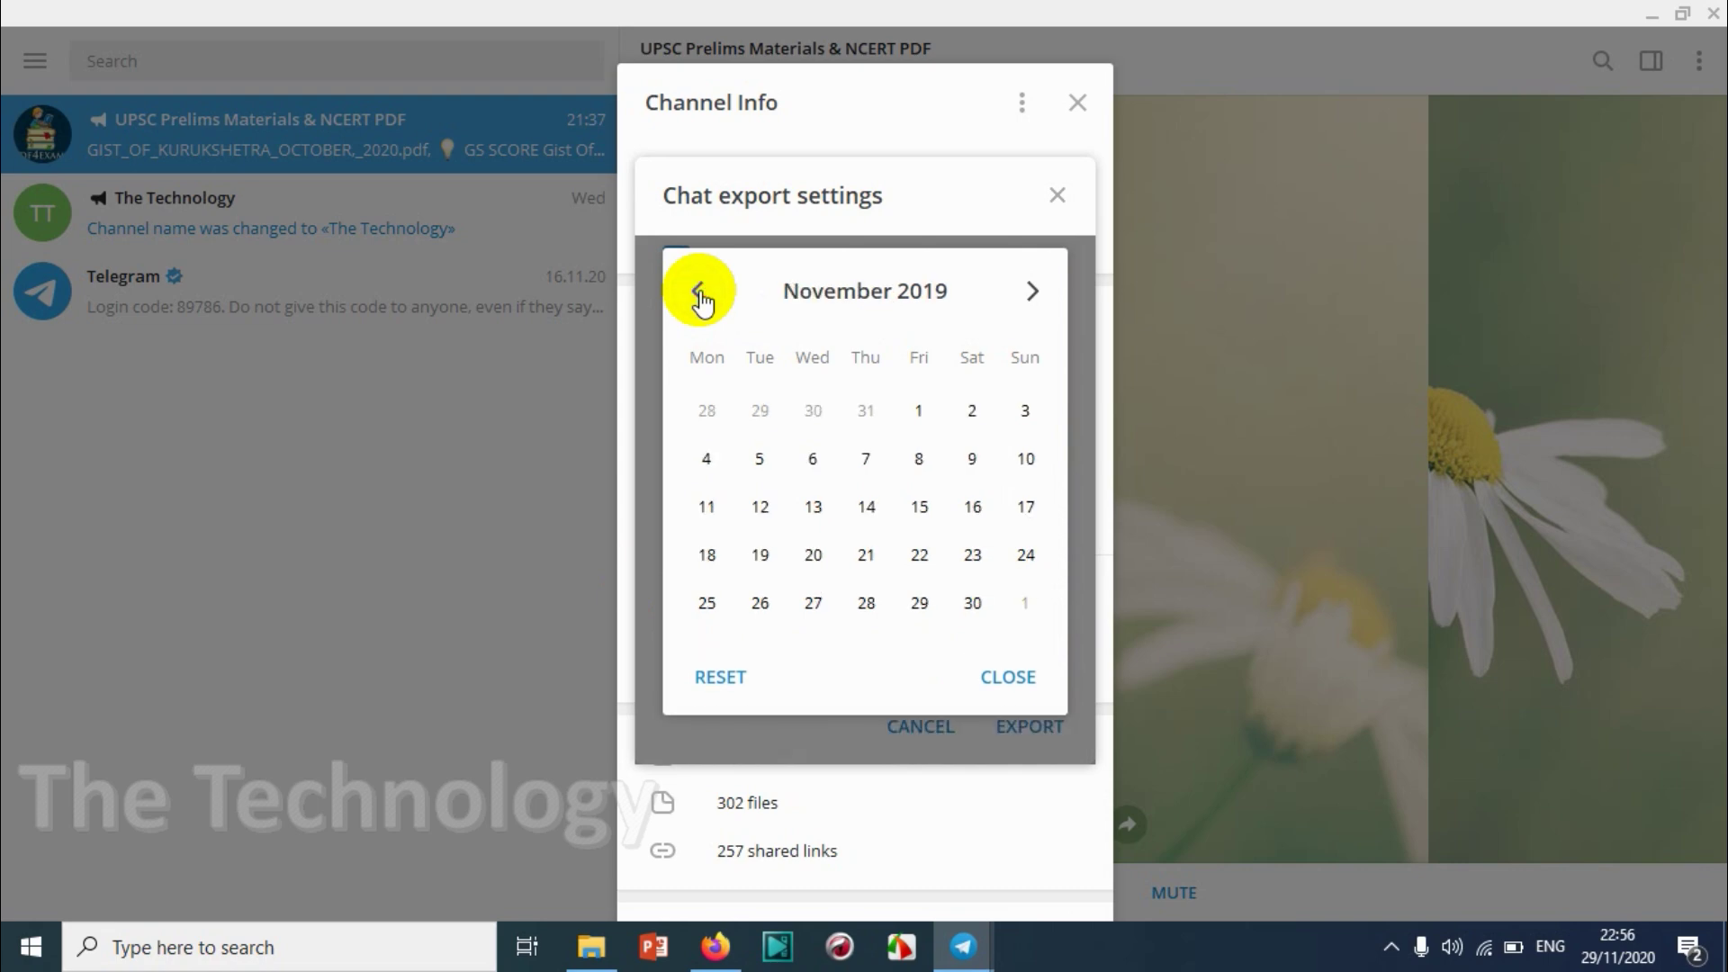
pyautogui.click(925, 405)
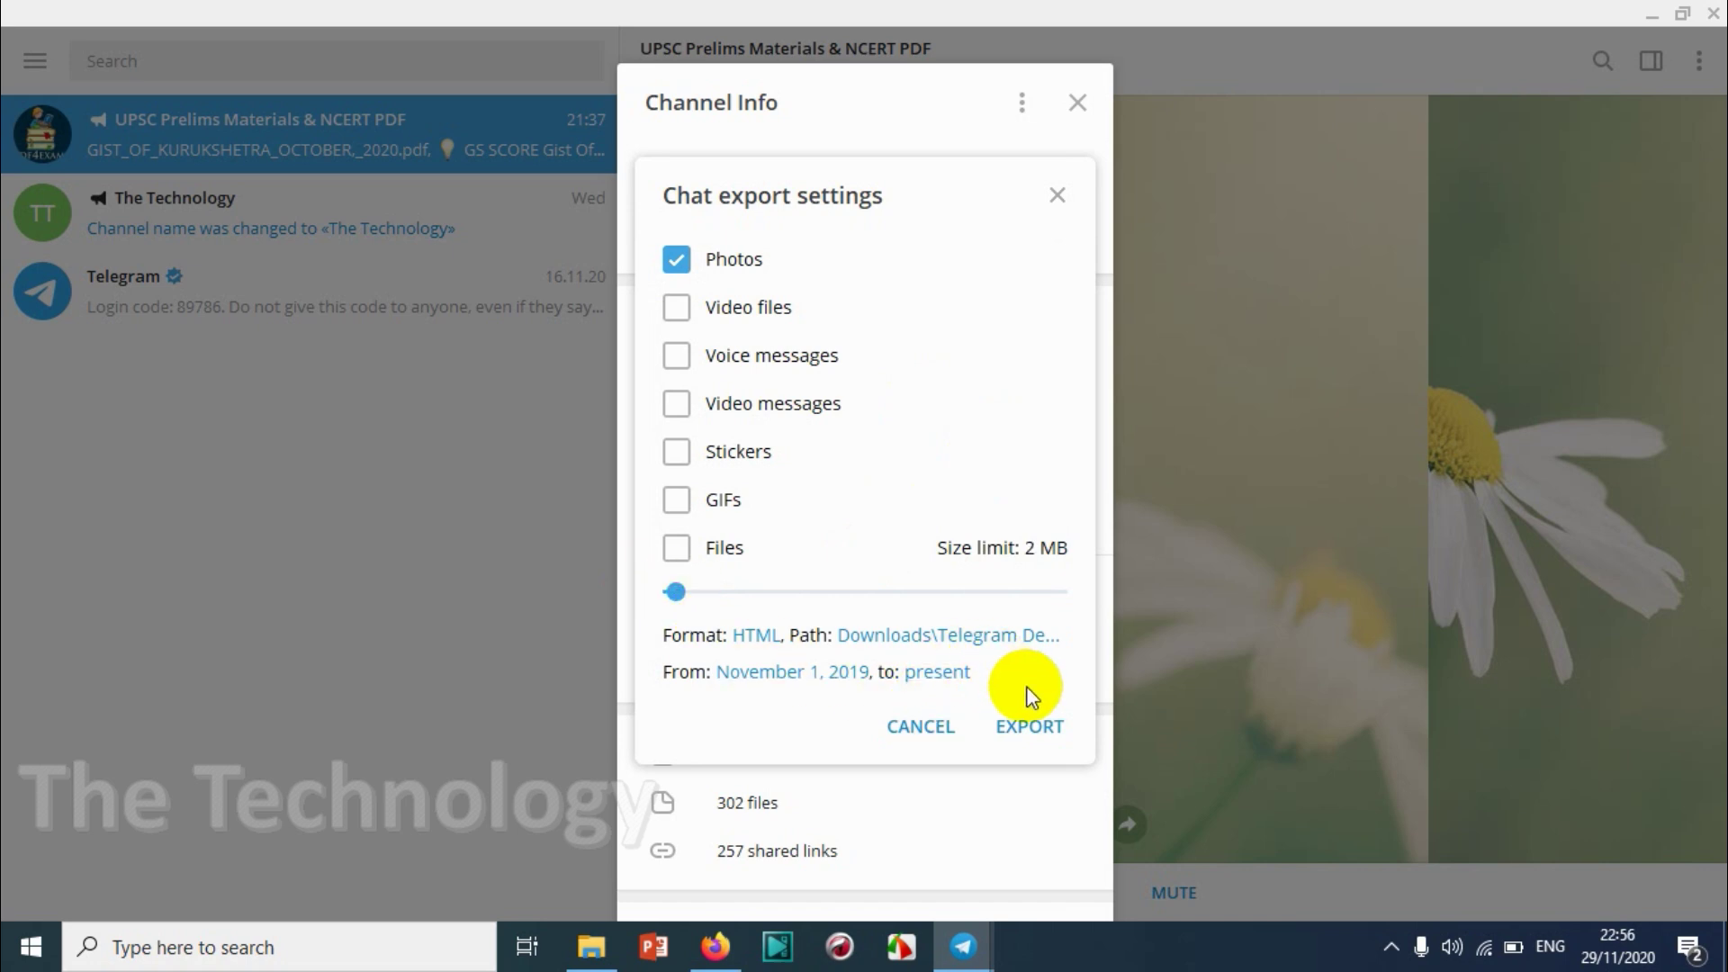
# Launch the 2 MB photos-only export and leave it running in the background
pyautogui.click(1046, 728)
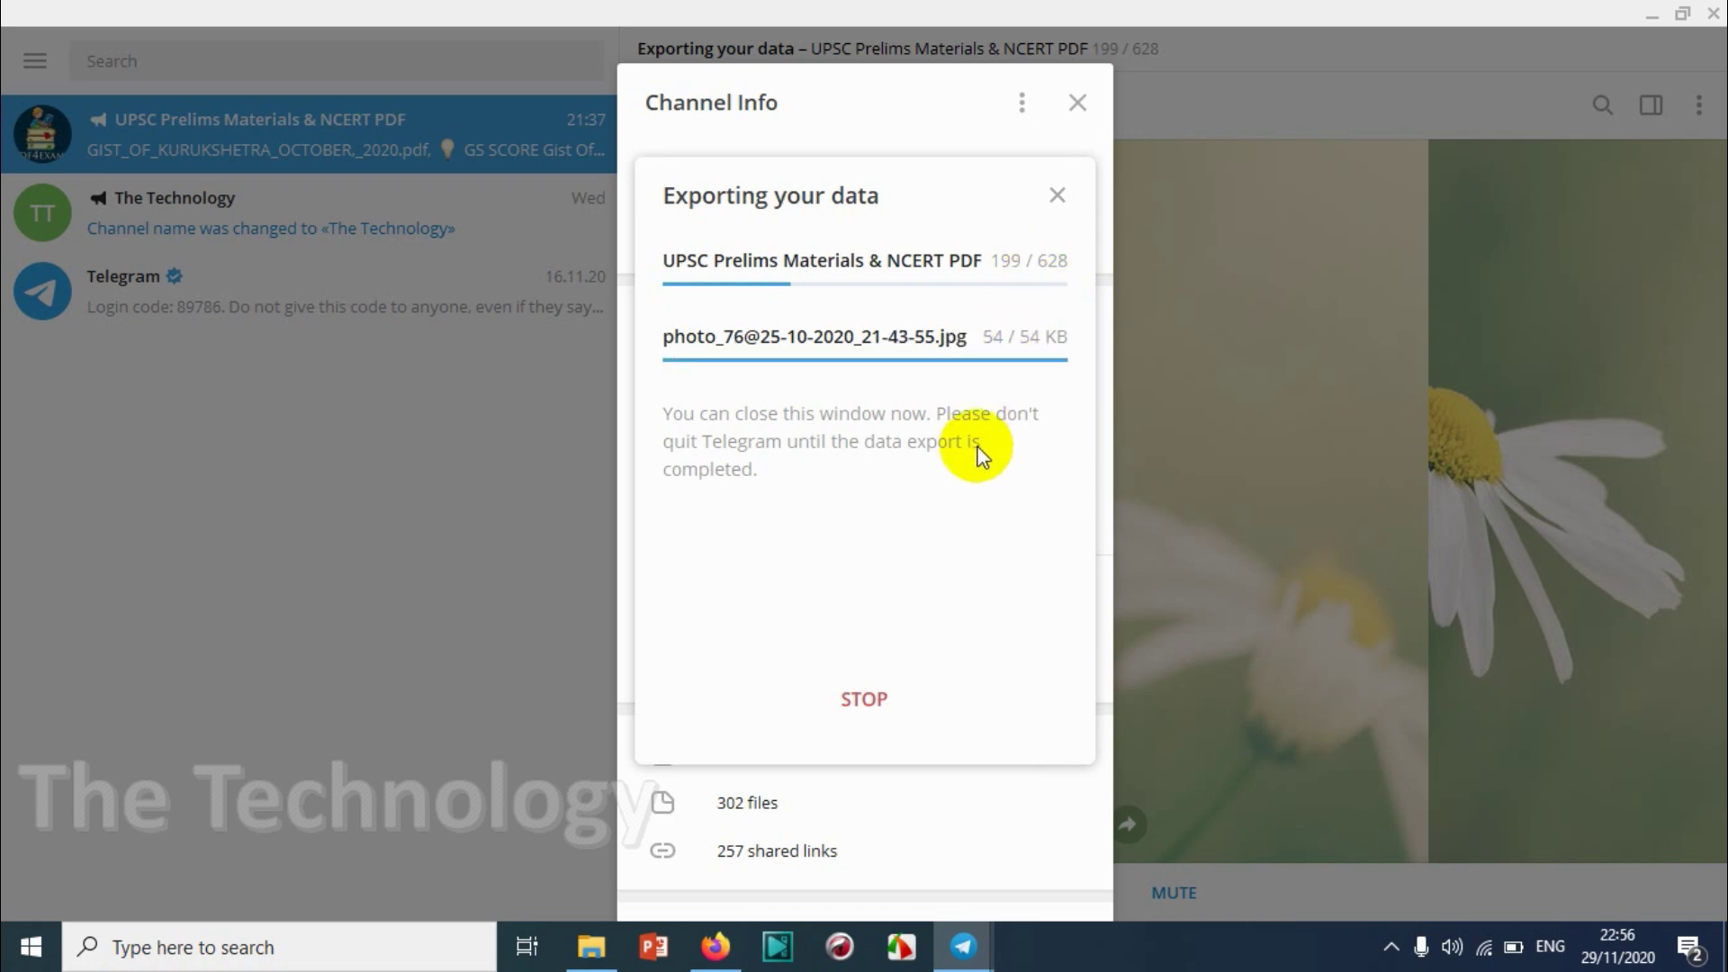
pyautogui.click(760, 879)
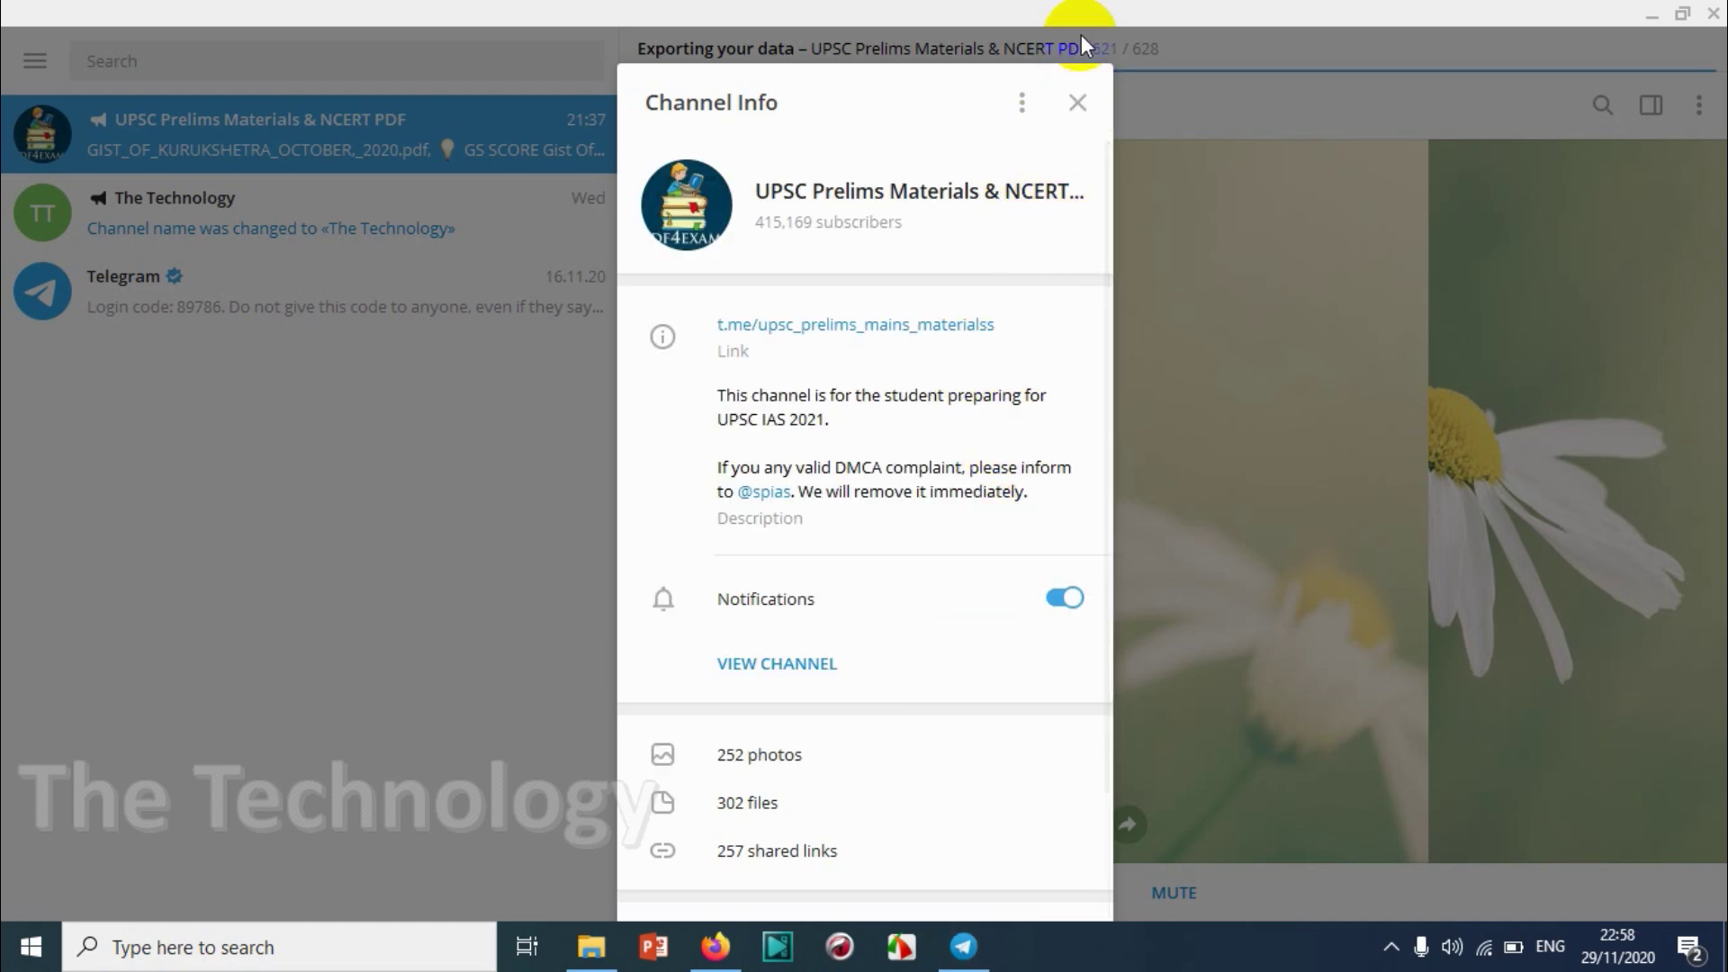
# Close the channel info panel, minimize Telegram and open the earlier export's photos subfolder
pyautogui.click(1080, 102)
pyautogui.click(1654, 9)
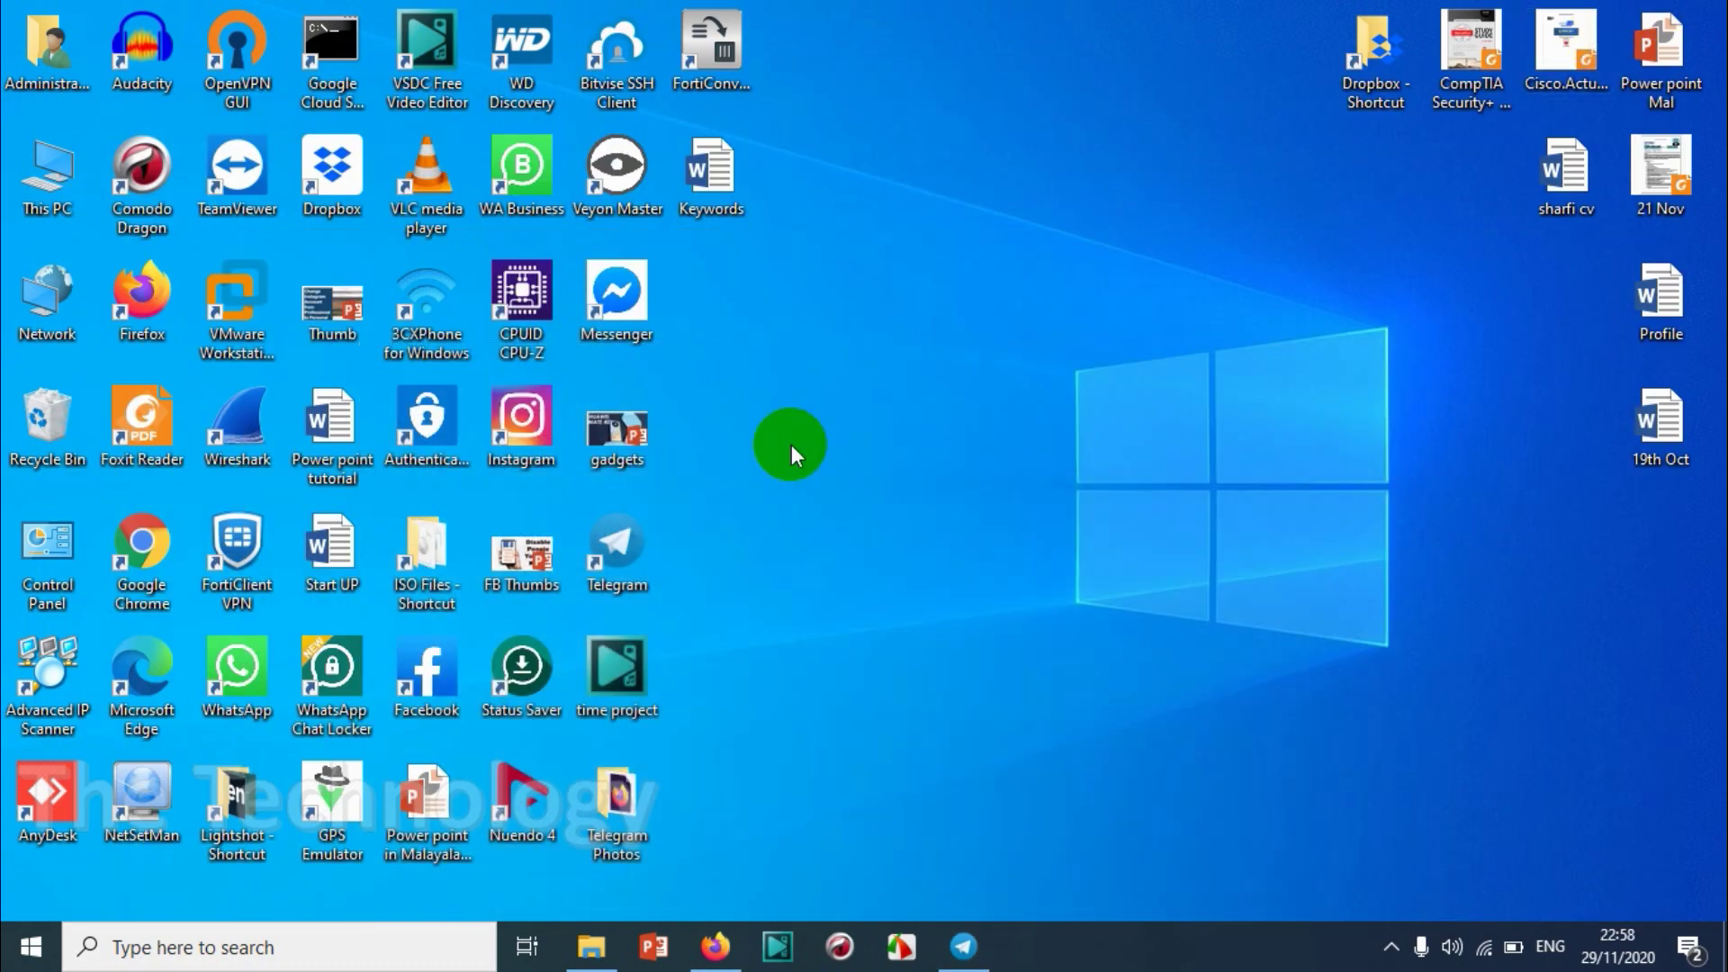
pyautogui.doubleClick(599, 806)
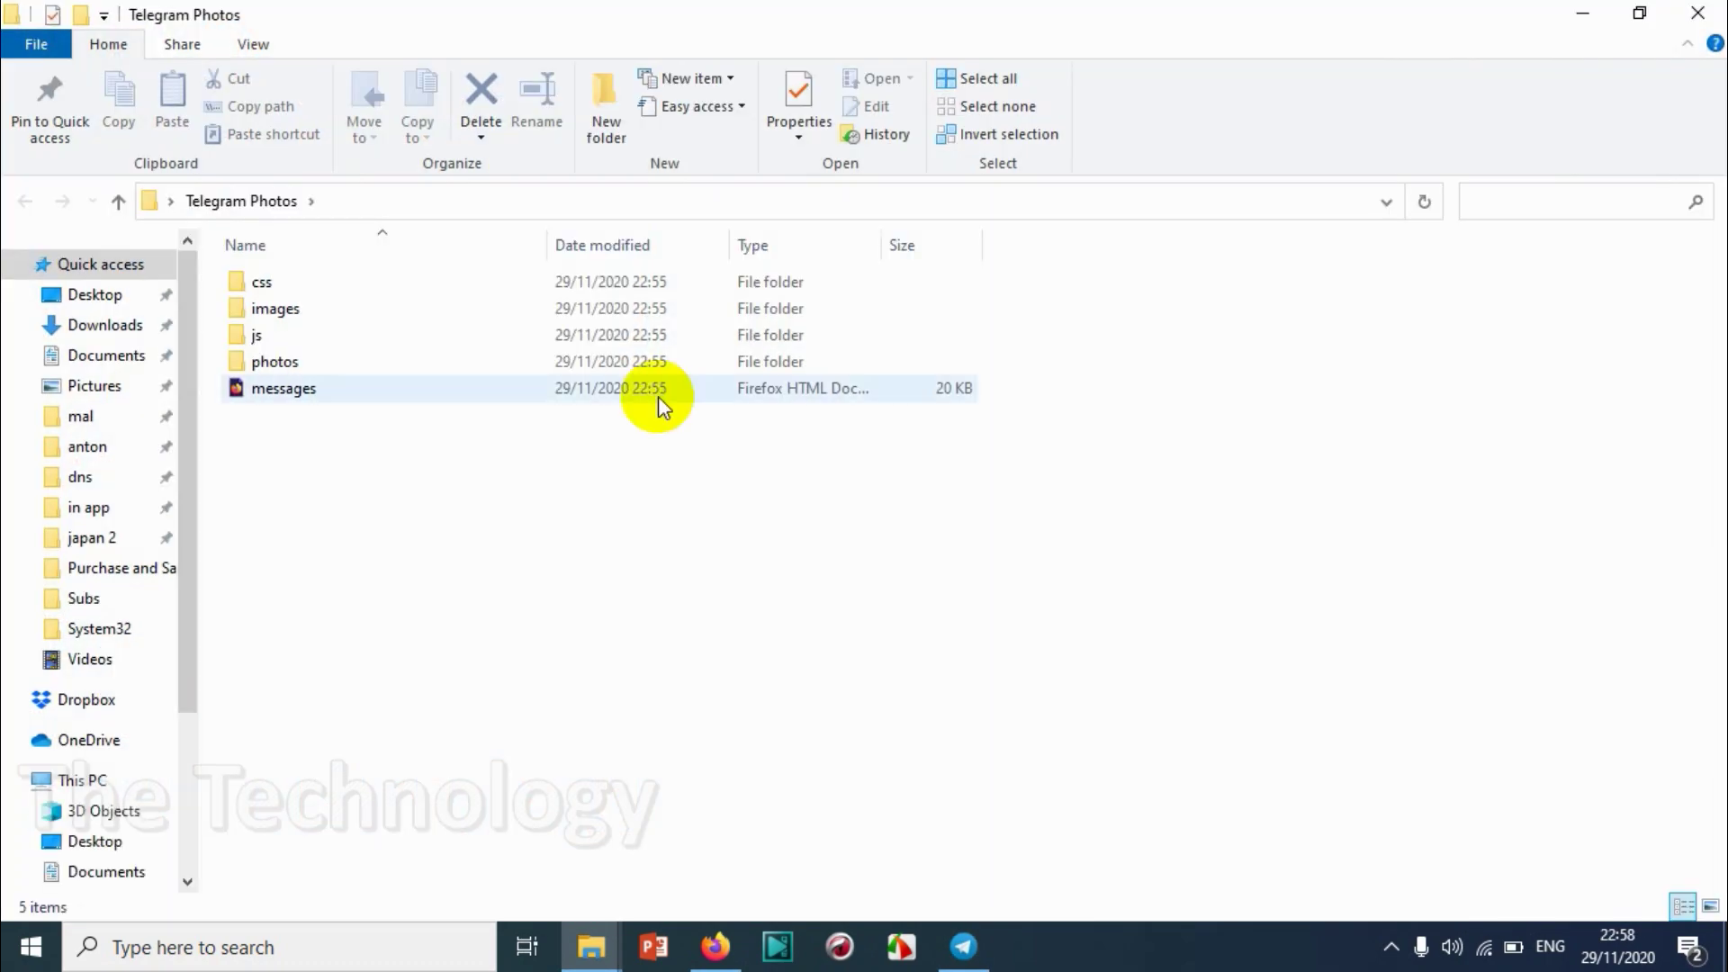
pyautogui.doubleClick(500, 358)
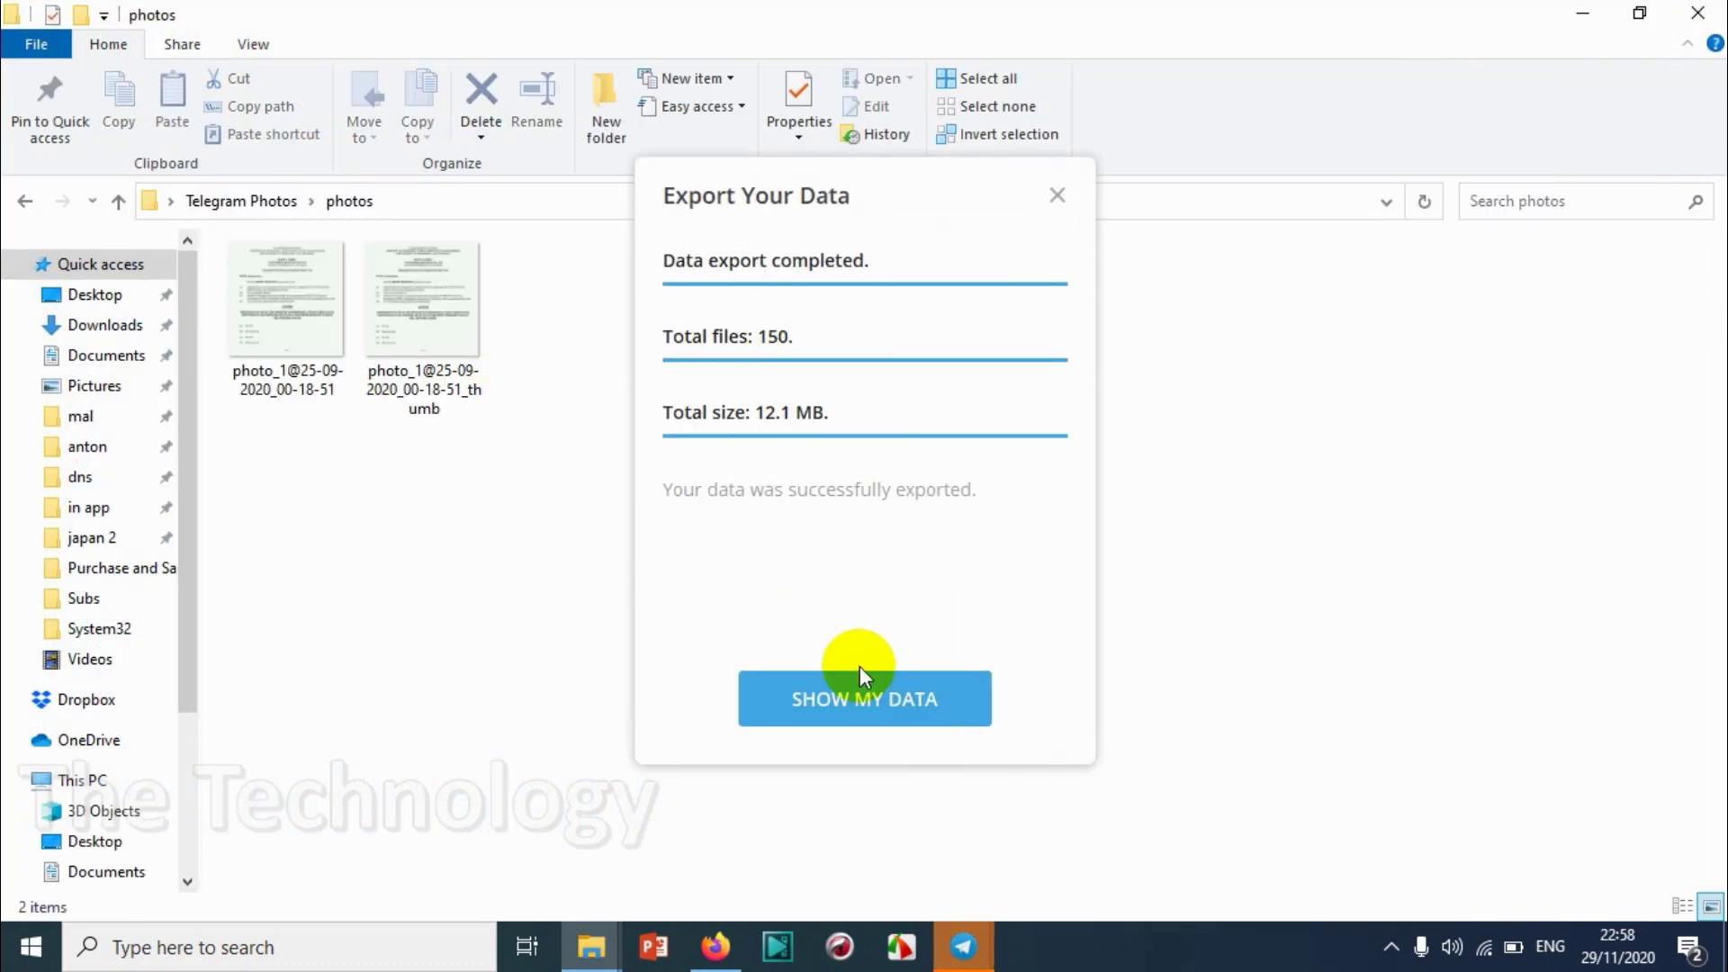
# Open the ChatExport_2020-11-29 photos folder and scroll through its 361 images and thumbnails
pyautogui.click(866, 703)
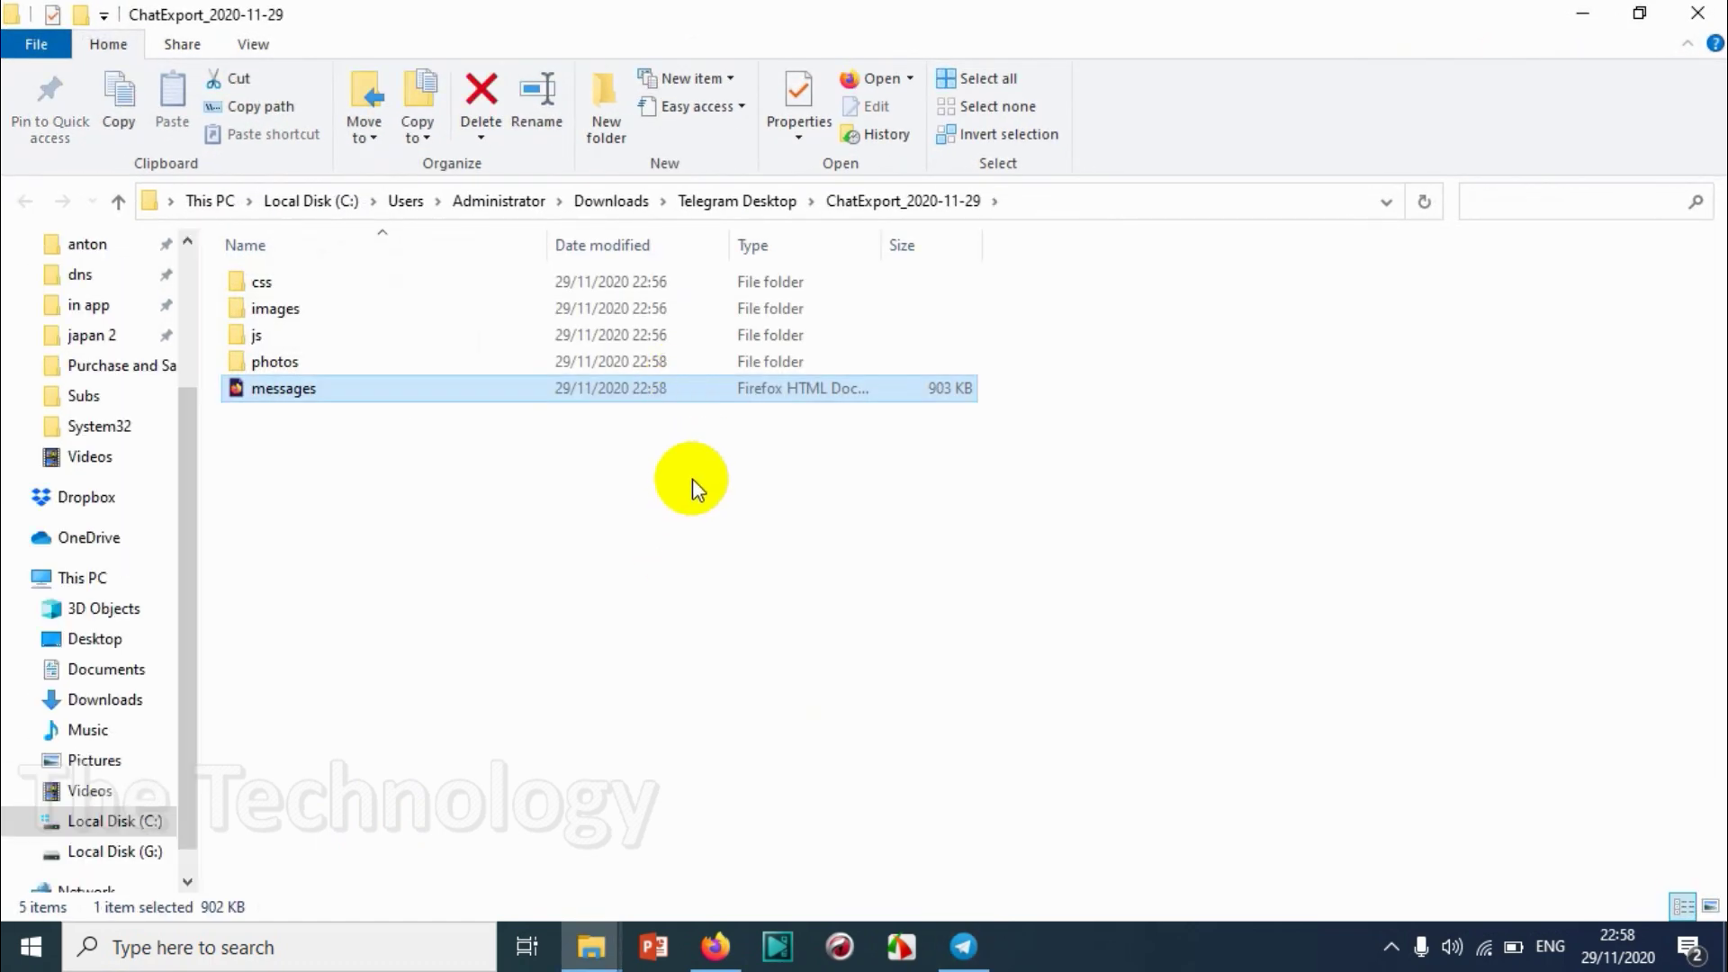
pyautogui.doubleClick(745, 359)
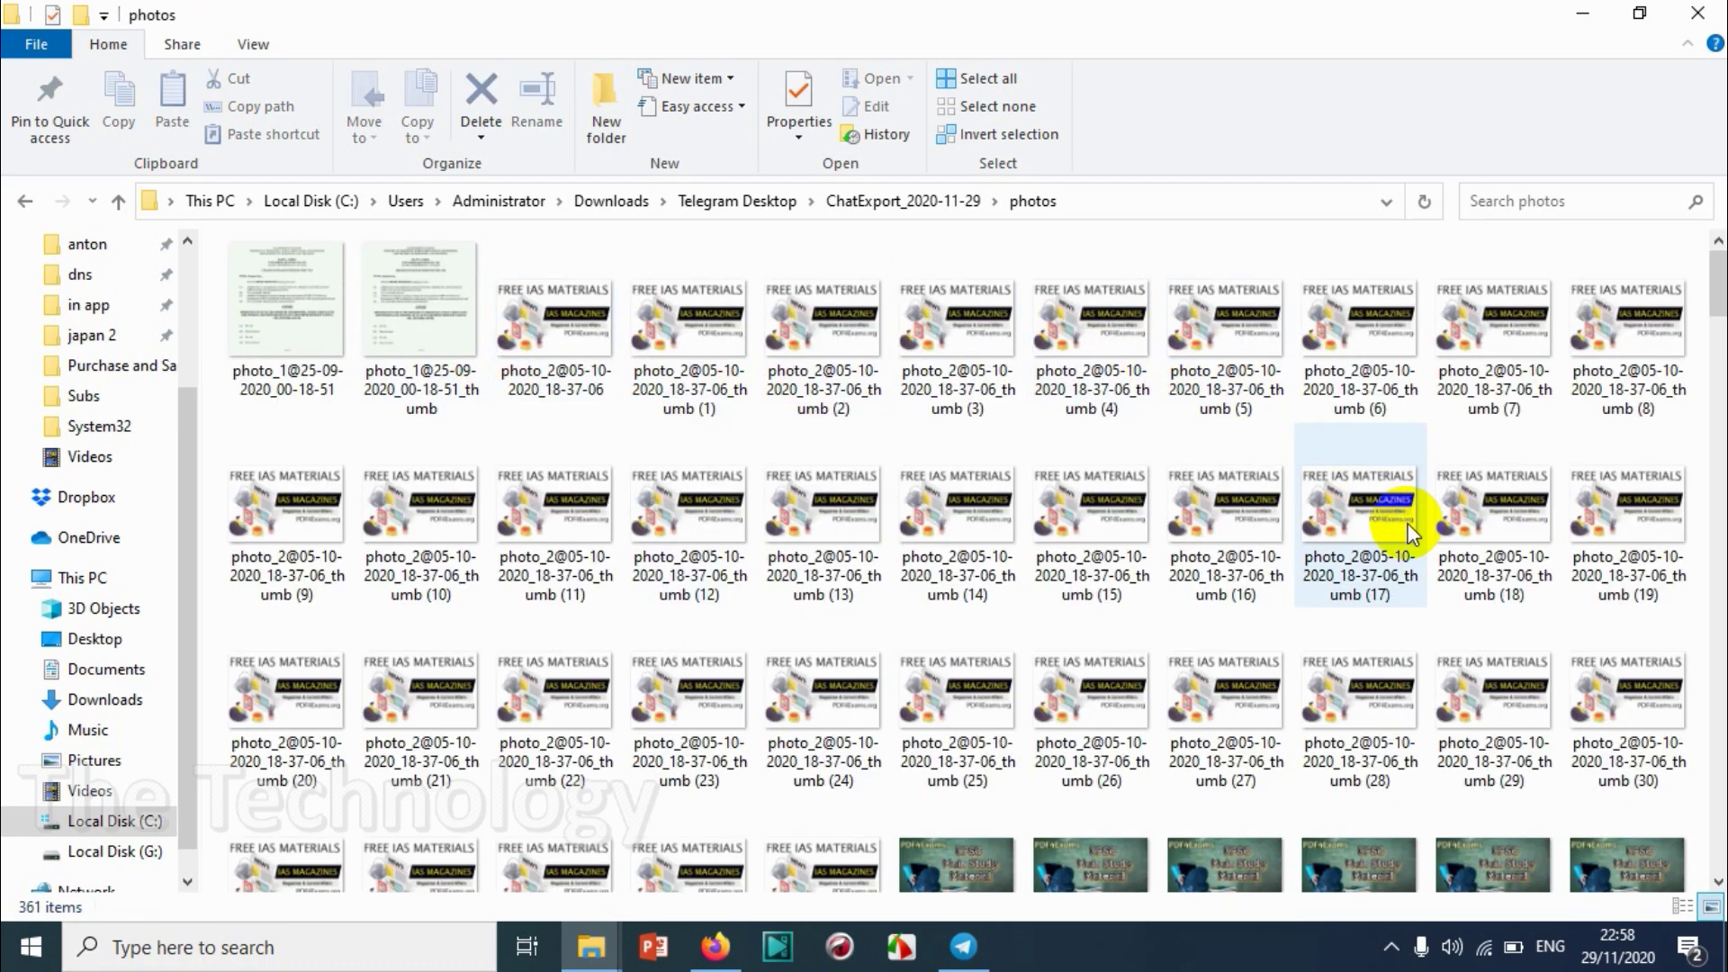
pyautogui.scroll(-15, 1407, 522)
pyautogui.scroll(-10, 1050, 586)
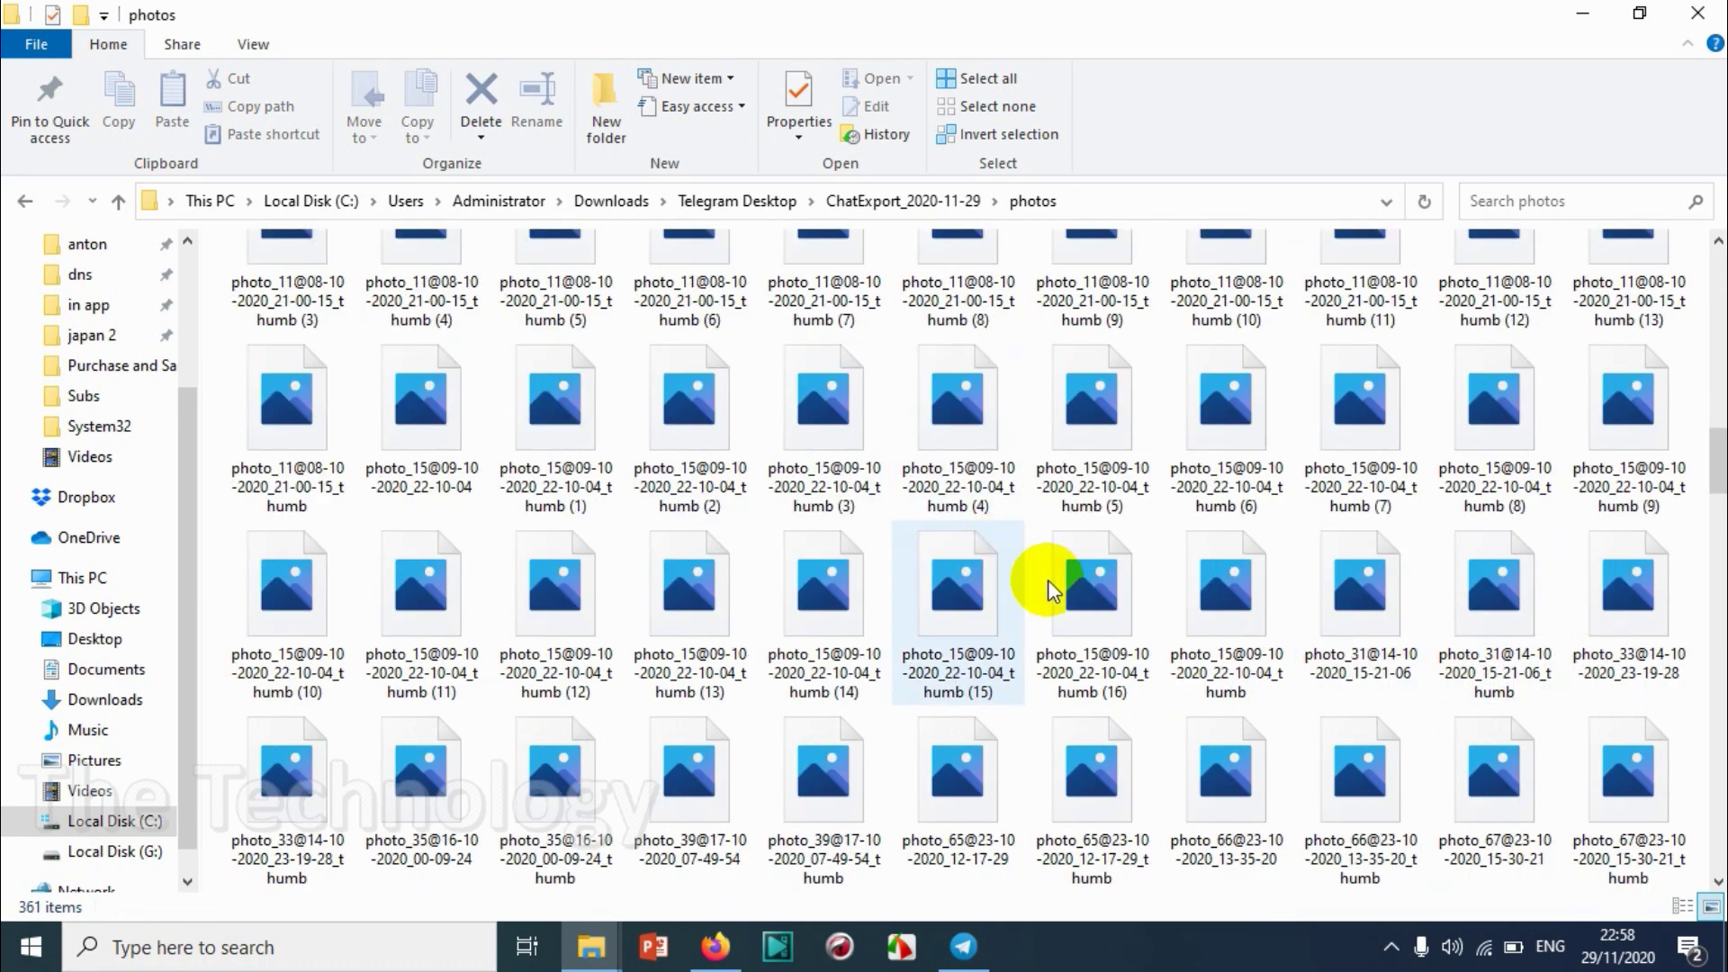
pyautogui.scroll(-10, 1190, 529)
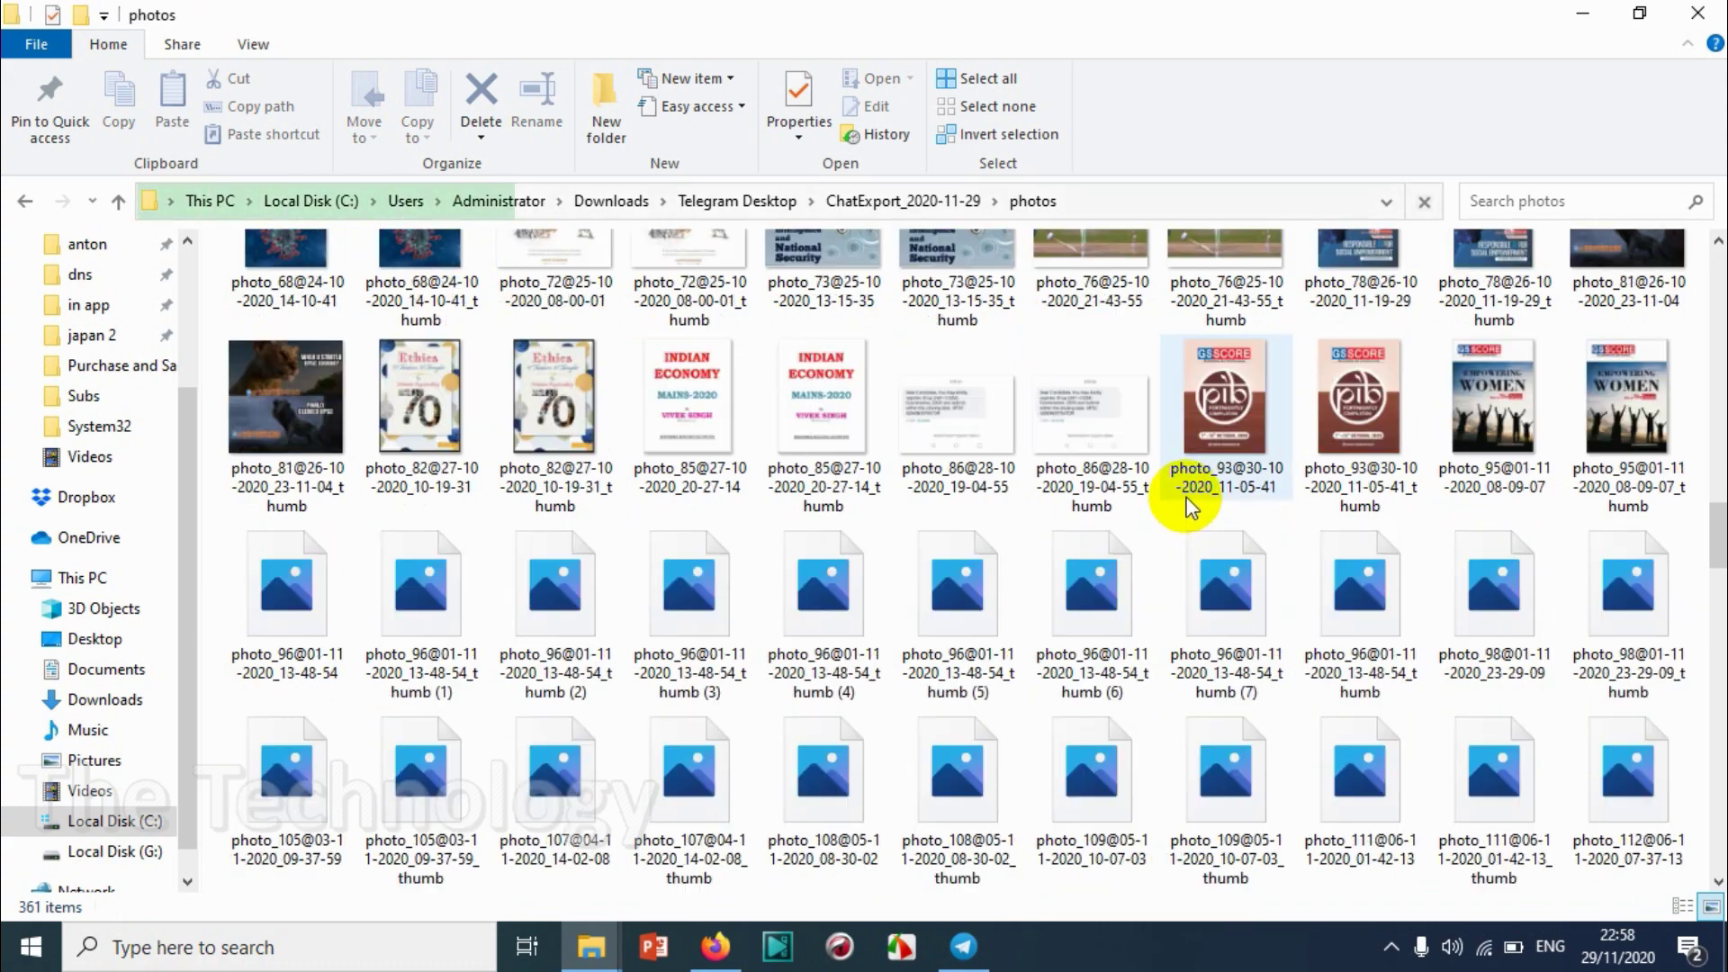
pyautogui.scroll(-5, 1188, 507)
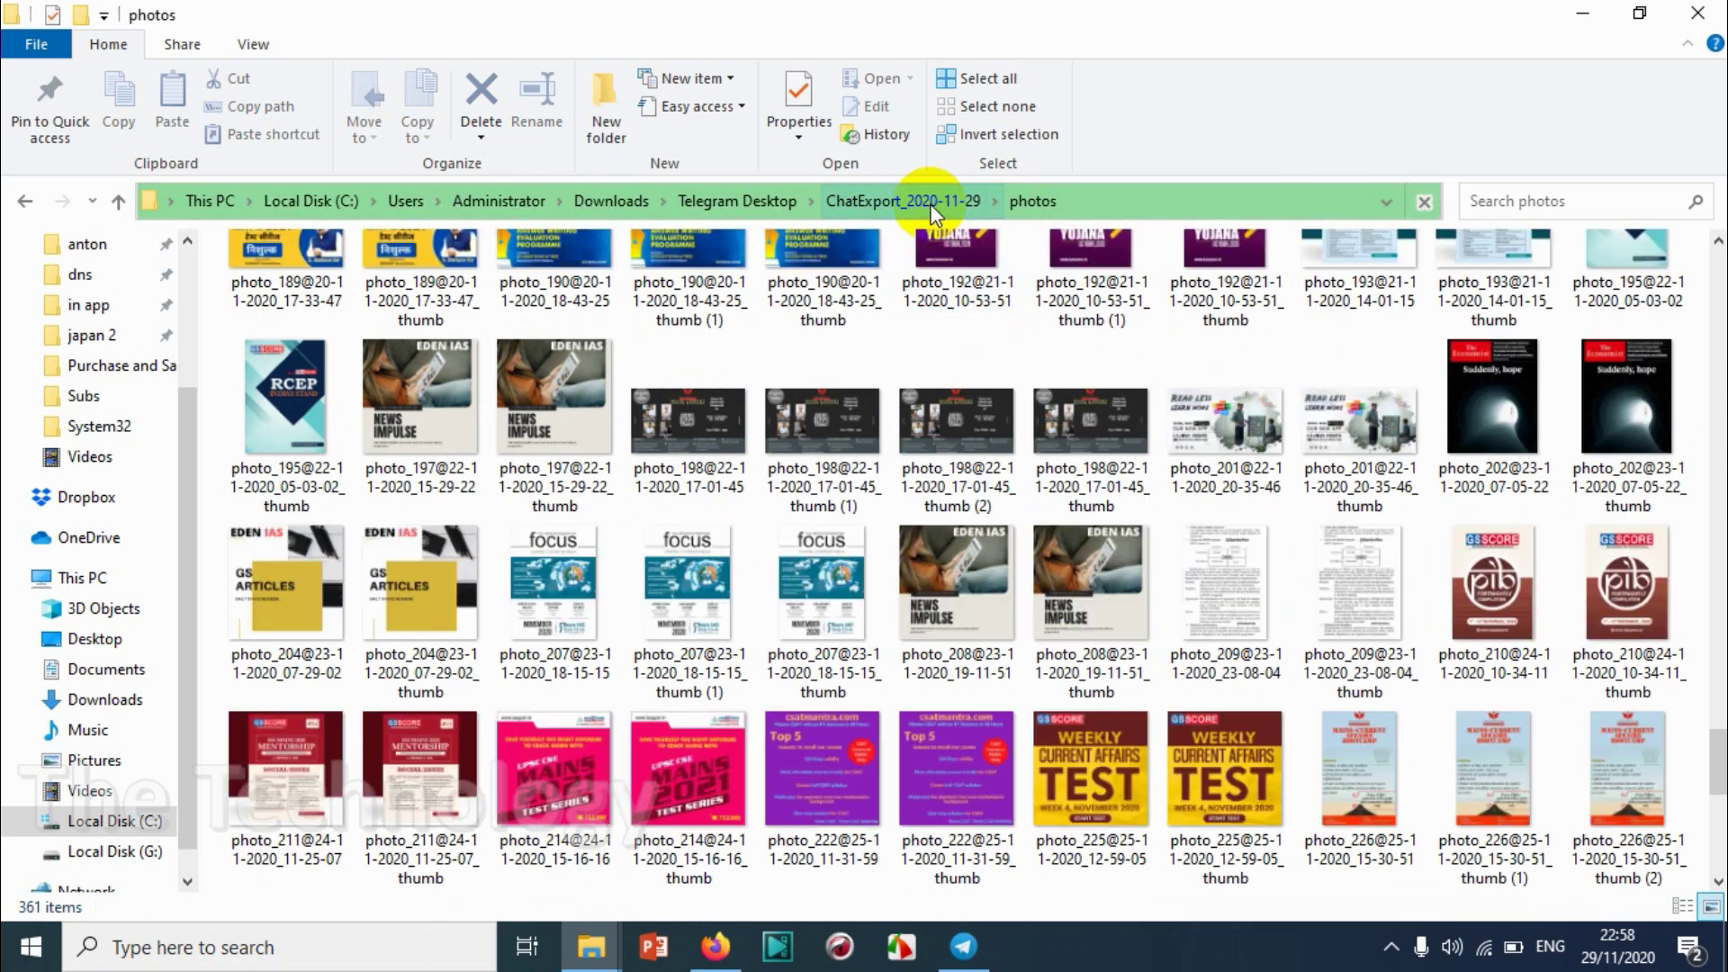
pyautogui.scroll(-5, 1091, 385)
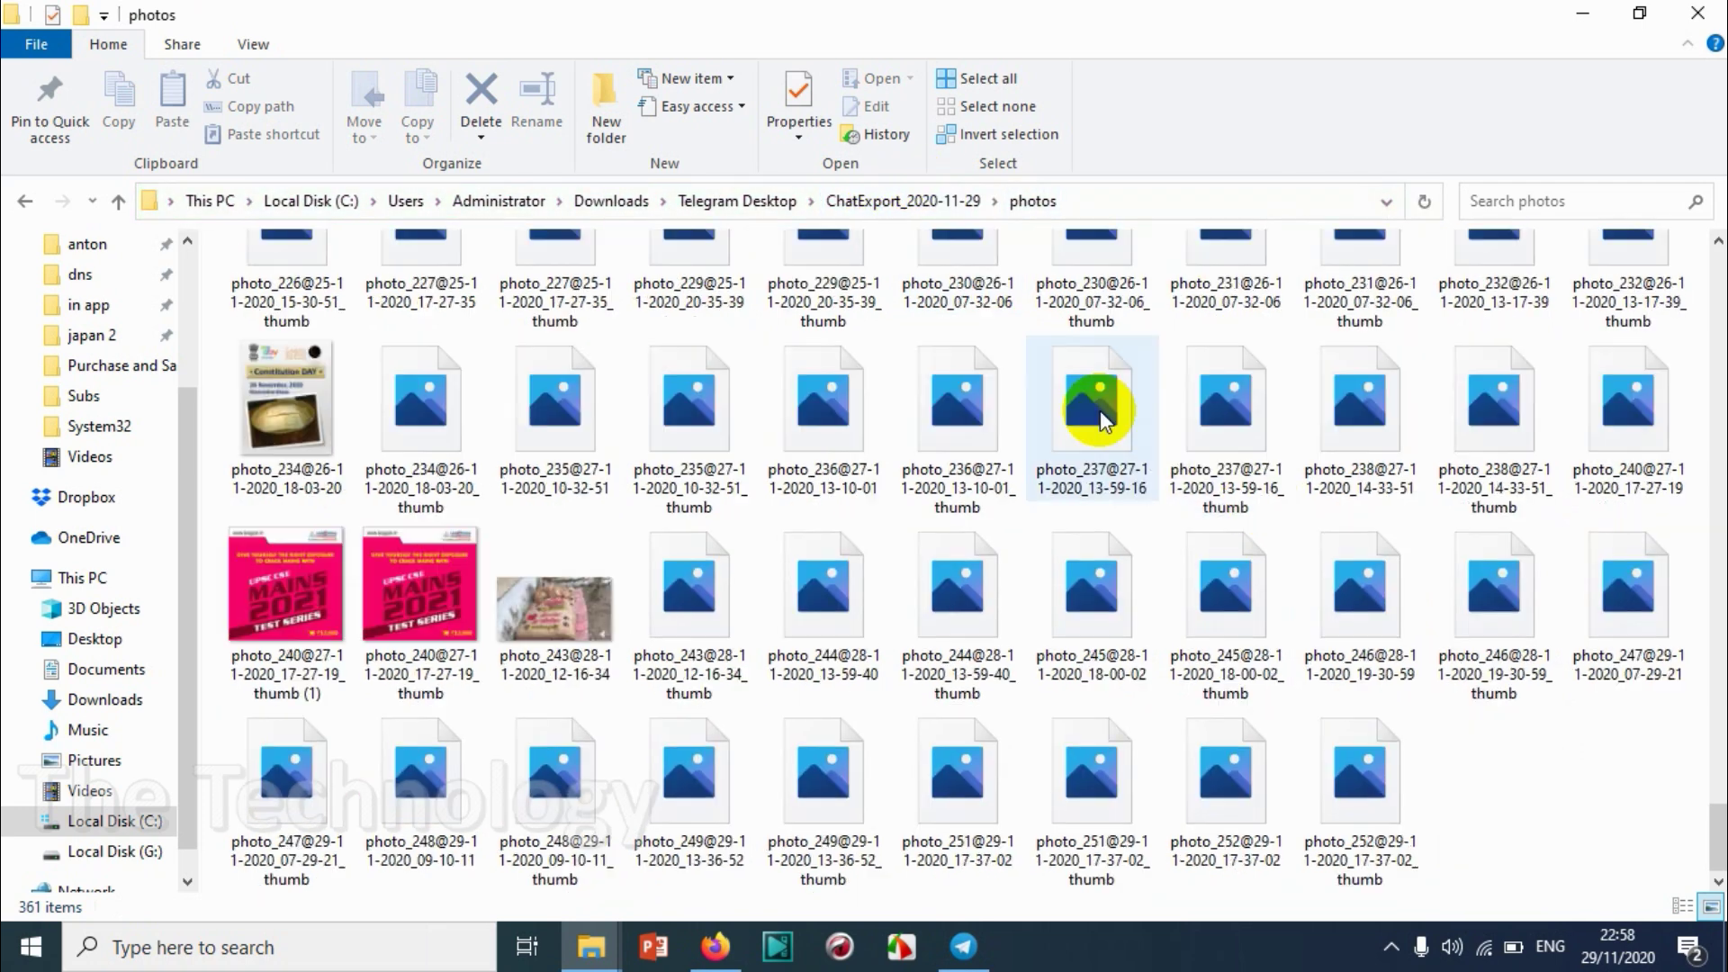
# Open ChatExport_2020-11-29's messages.html in Firefox and scroll through the posts from 25 September 2020
pyautogui.click(936, 201)
pyautogui.doubleClick(317, 392)
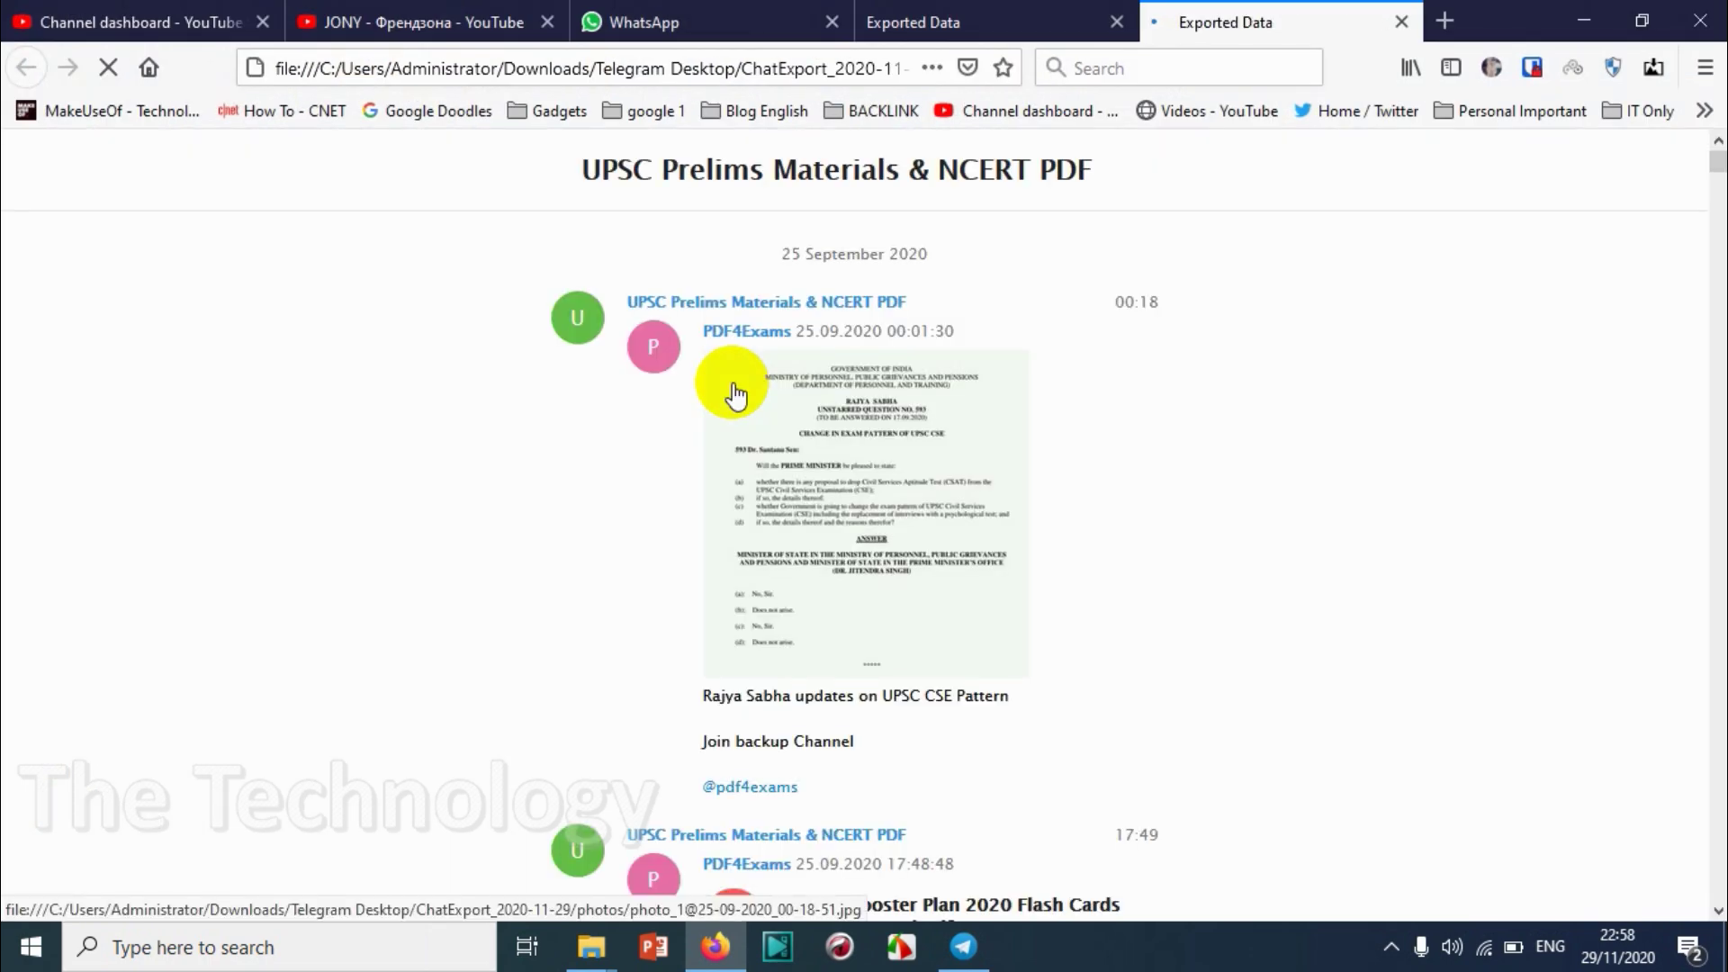
pyautogui.scroll(-10, 790, 532)
pyautogui.scroll(-20, 912, 490)
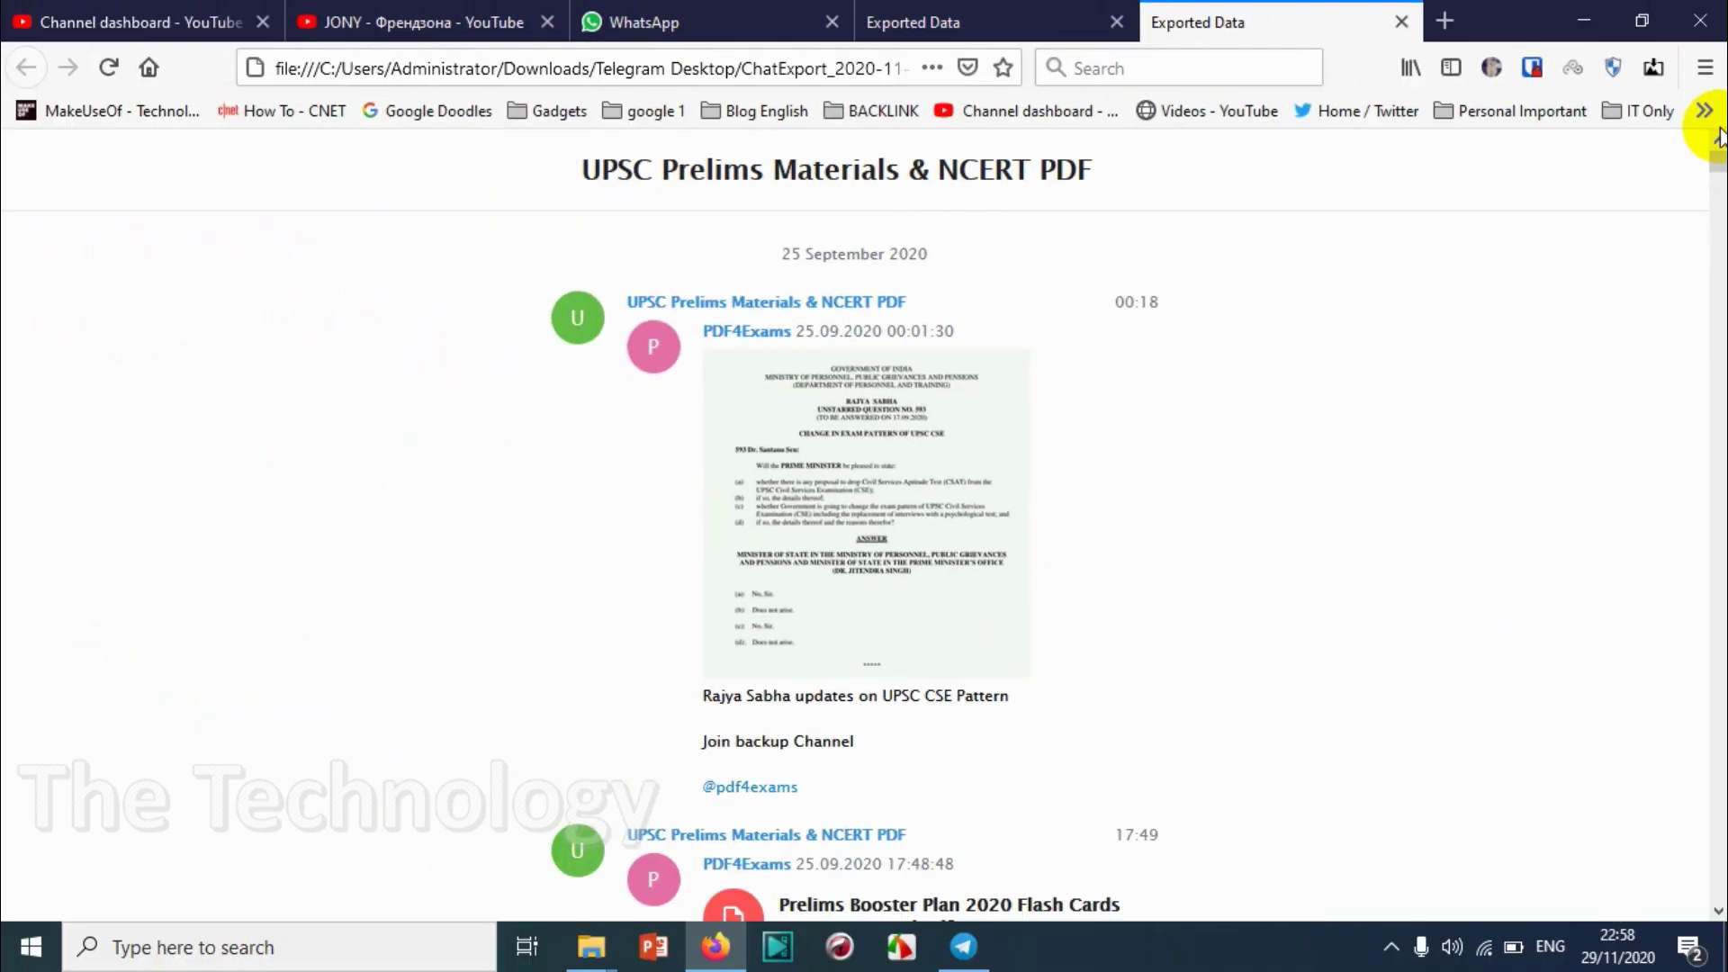
pyautogui.scroll(-10, 1247, 337)
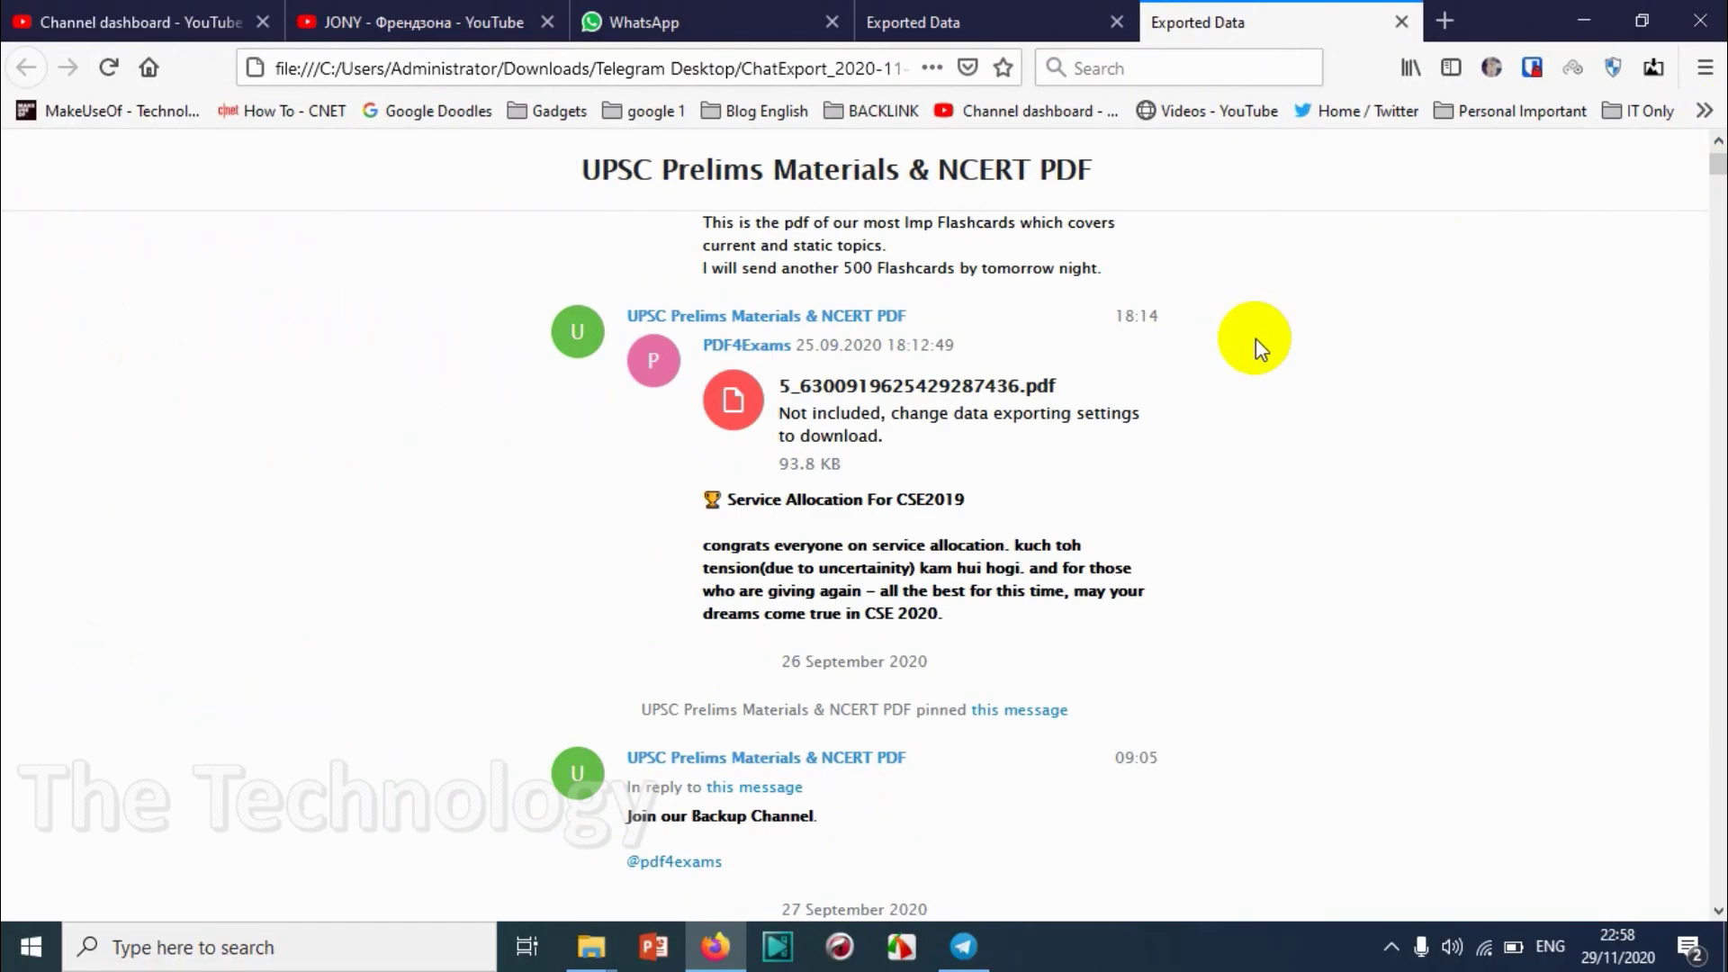
# Minimize Firefox to return to the ChatExport_2020-11-29 folder listing css, images, js, photos and messages
pyautogui.click(1601, 13)
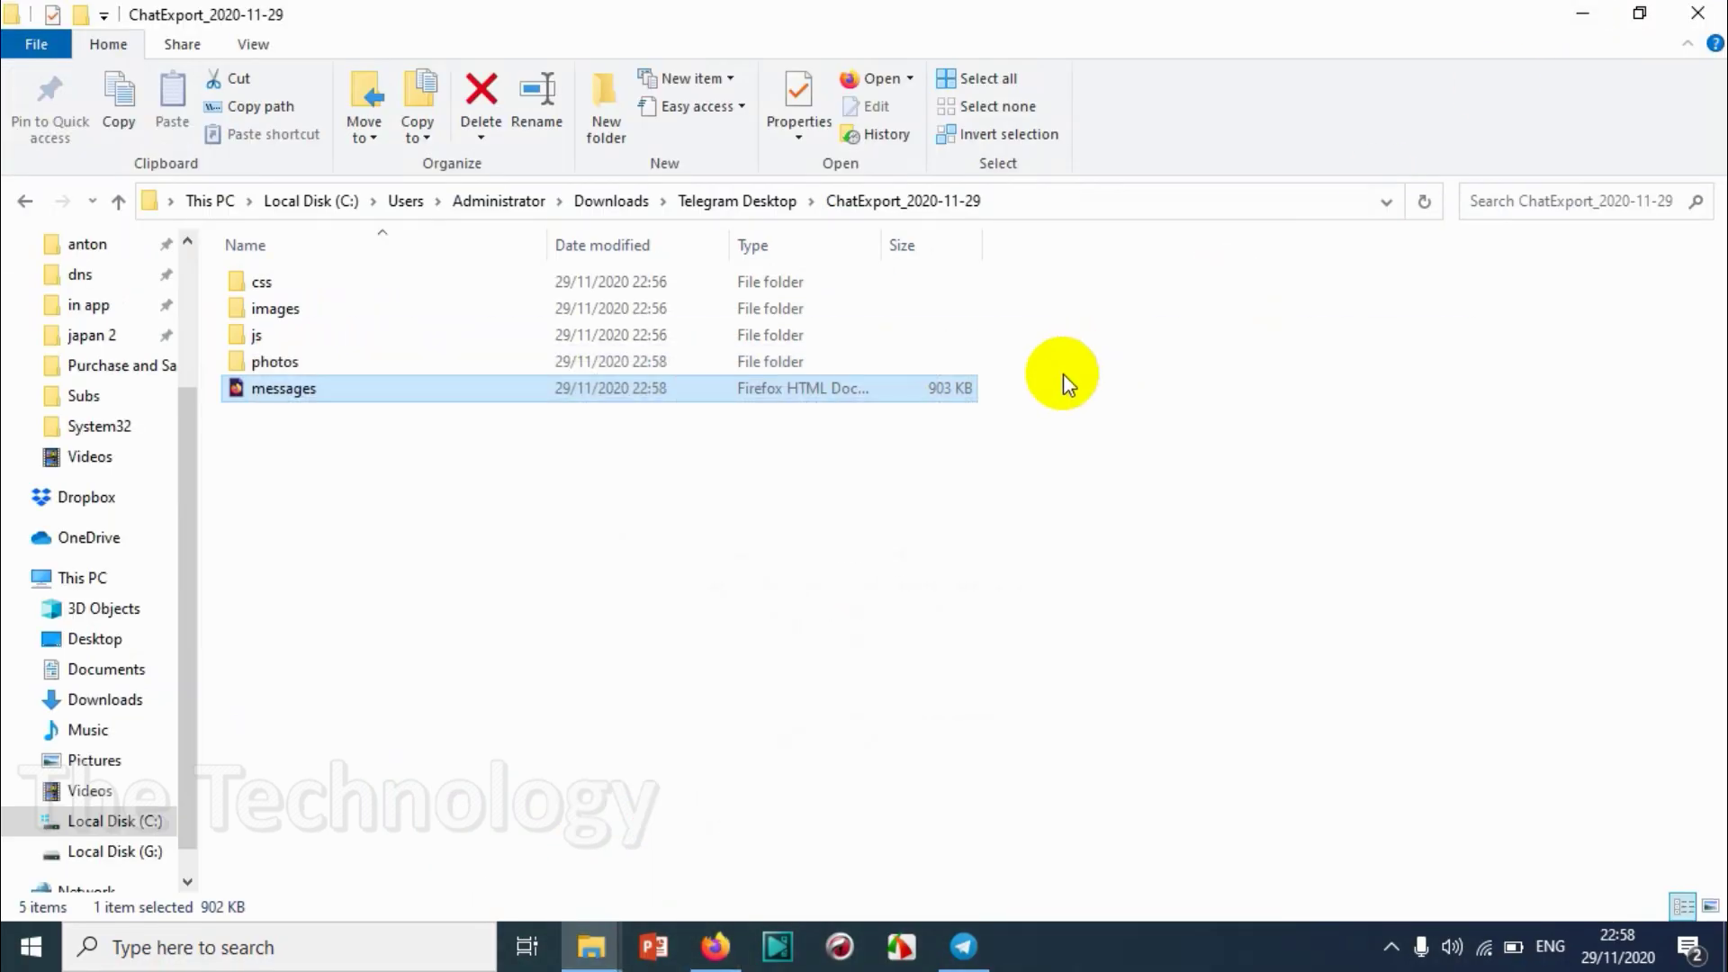